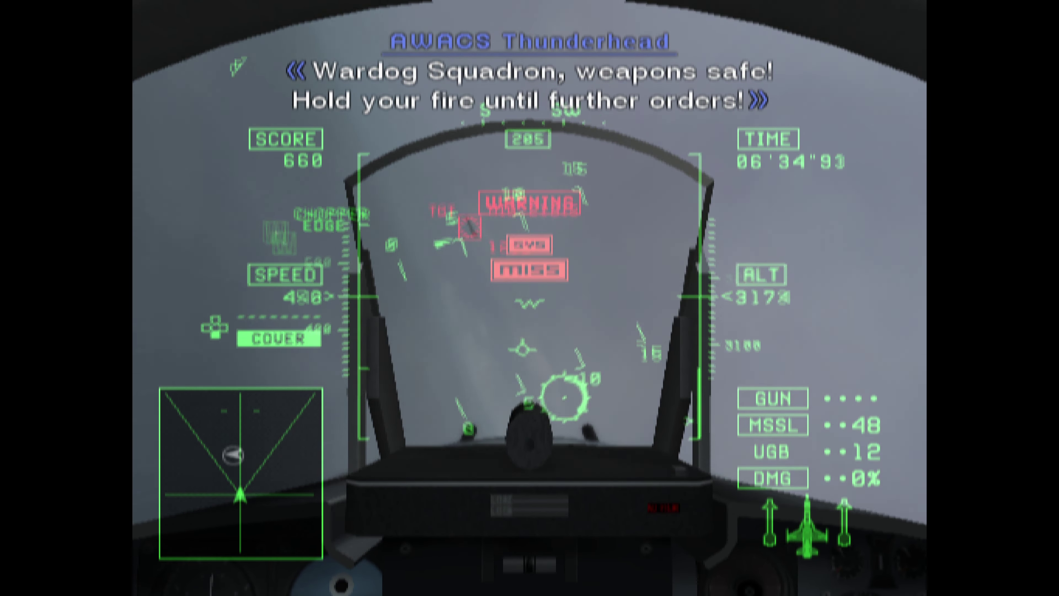
# Step: Fire missiles to destroy the MiG-21bis, then expand the radar into the large map
pyautogui.press('space')
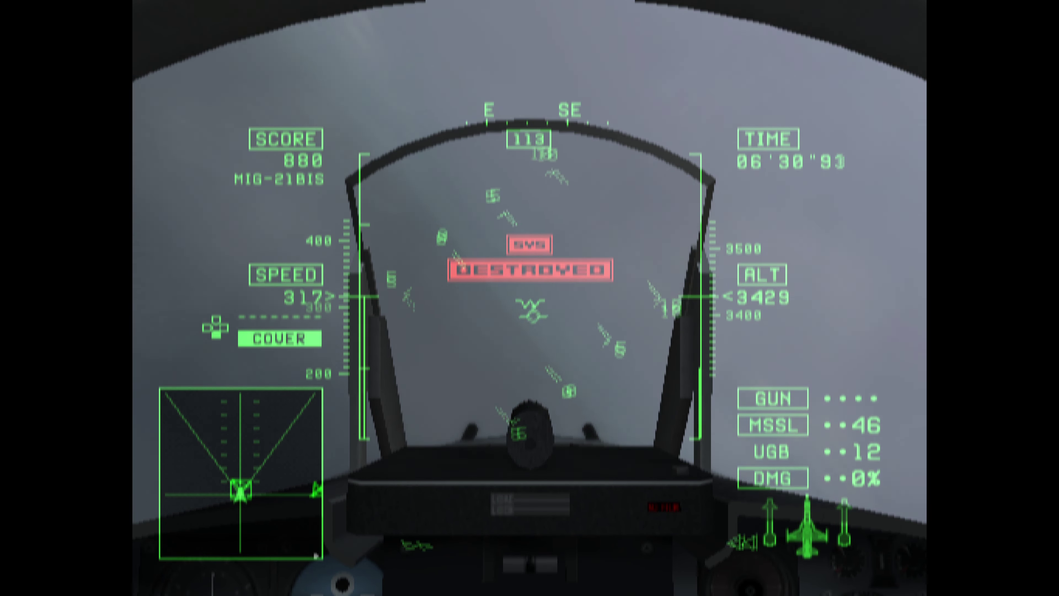
pyautogui.press('BackSpace')
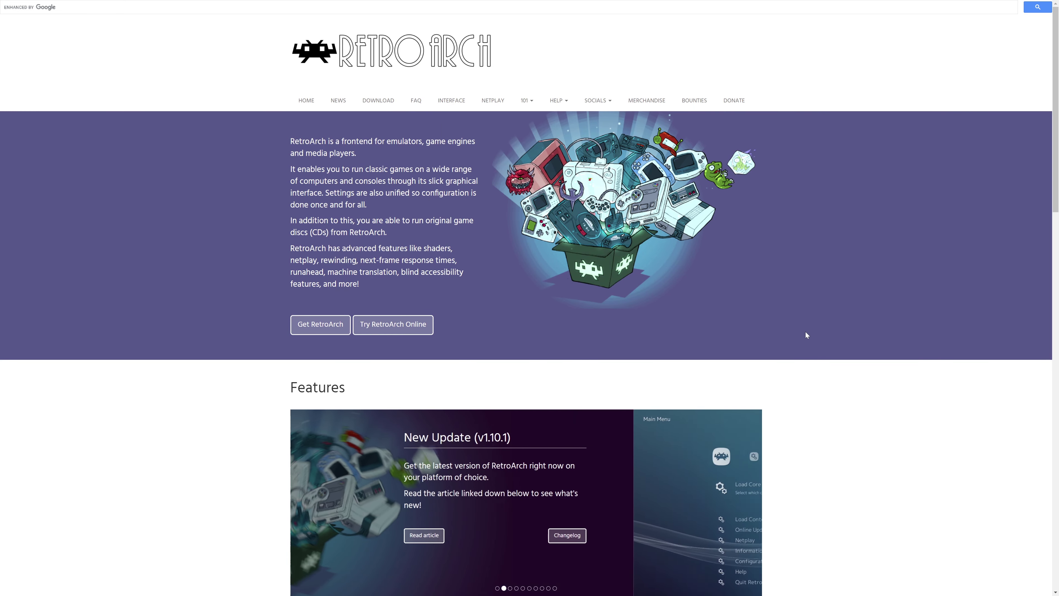
# Step: Download the Windows 11/10 'Installer (64bit)' from the RetroArch Download page's supported platforms list
pyautogui.click(378, 101)
pyautogui.scroll(-5, 241, 378)
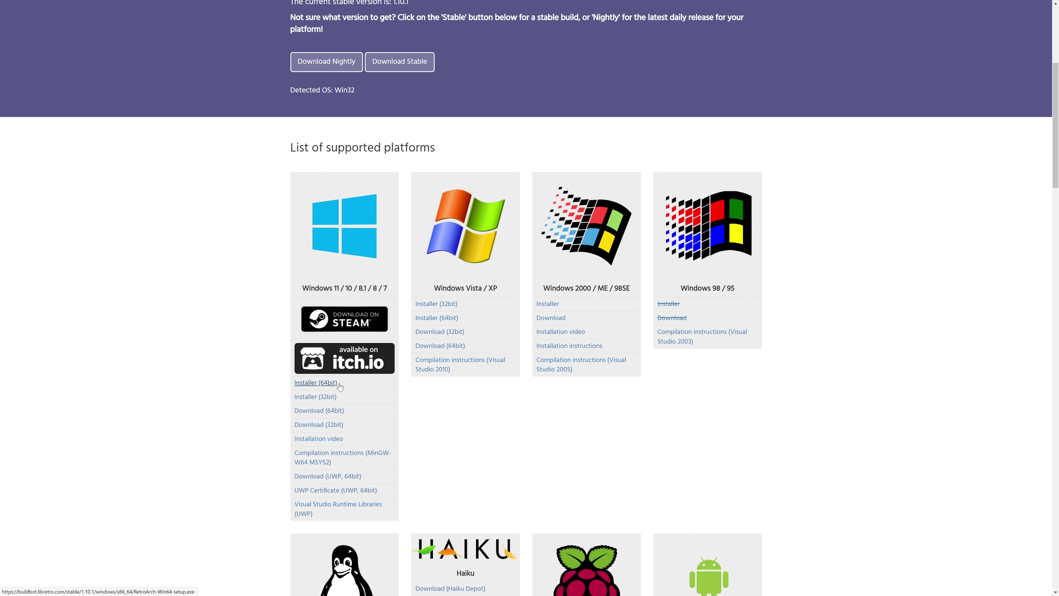
pyautogui.moveTo(311, 386)
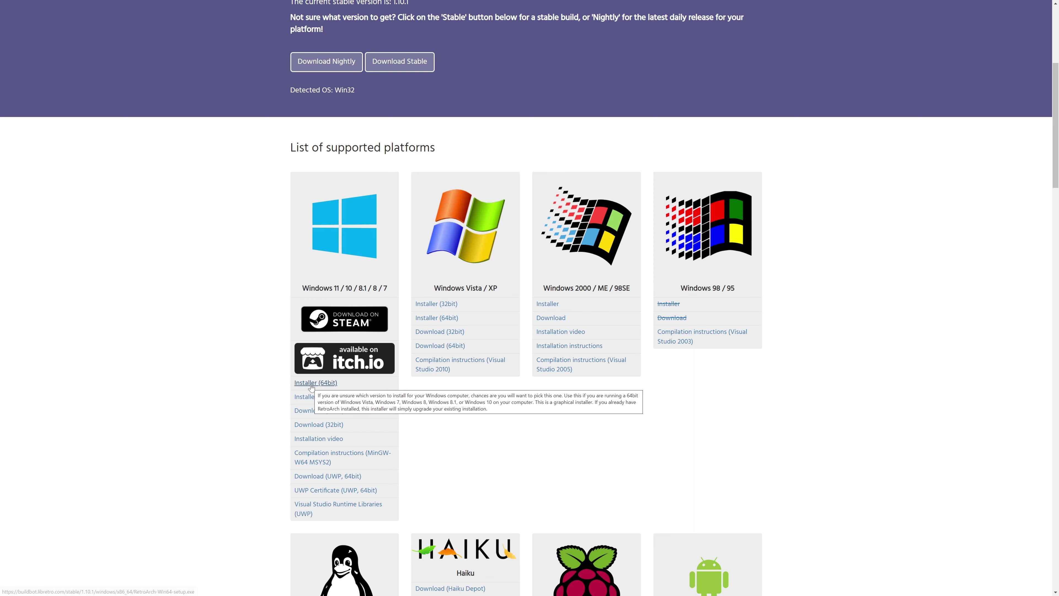
pyautogui.click(330, 385)
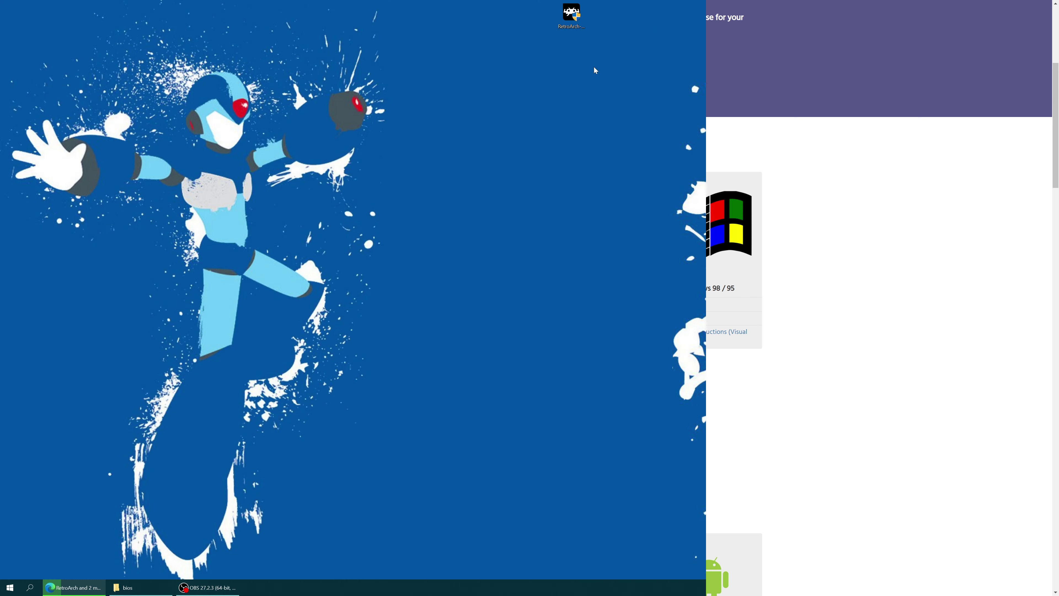
# Step: Launch the downloaded RetroArch installer and accept the license agreement
pyautogui.doubleClick(575, 13)
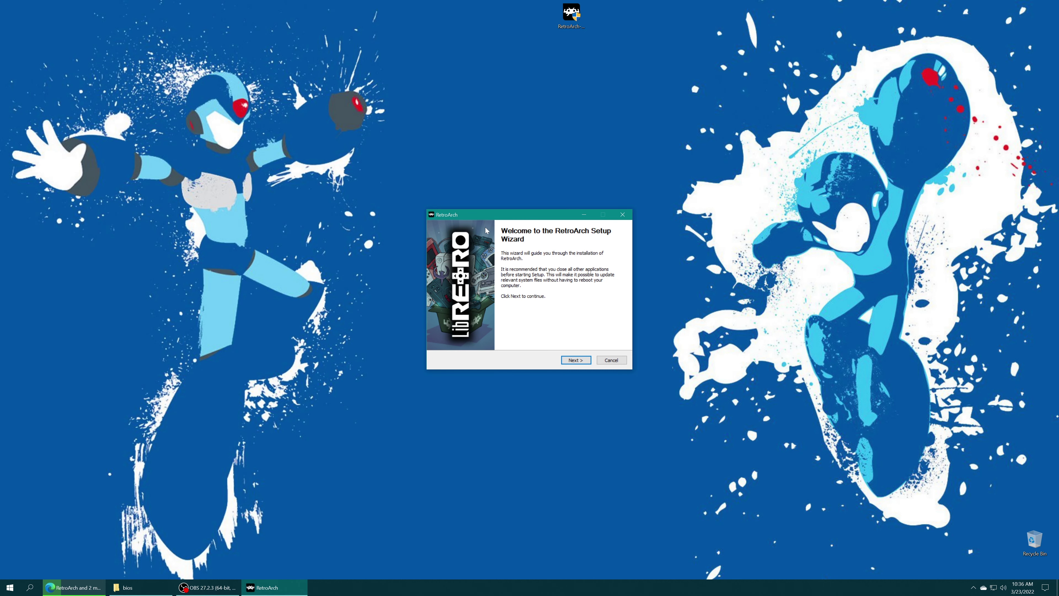
pyautogui.click(577, 361)
pyautogui.click(577, 360)
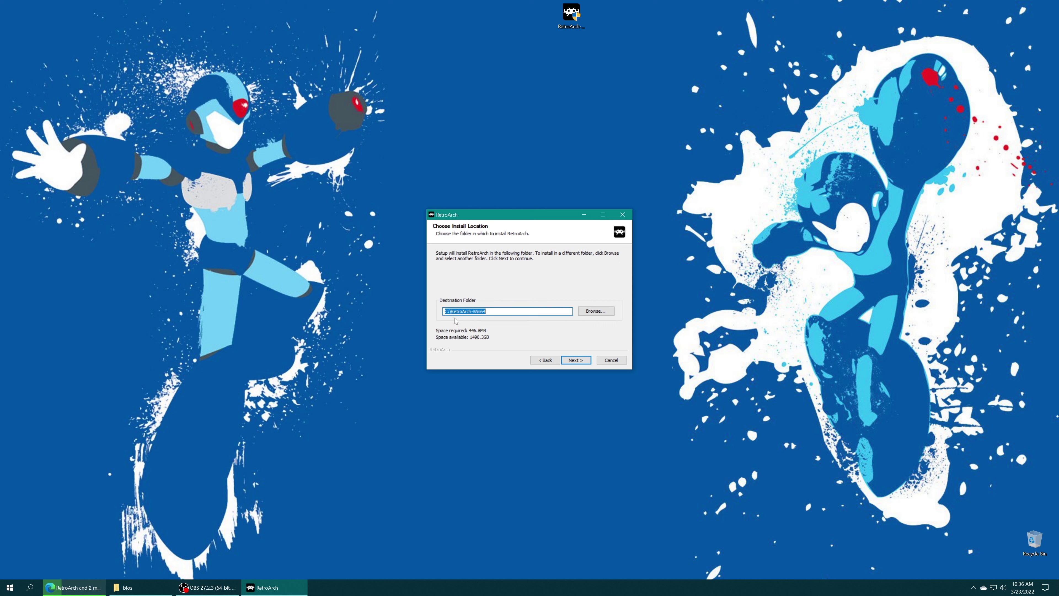
# Step: Keep C:\RetroArch-Win64 as the install folder and the default components
pyautogui.press('End')
pyautogui.hotkey('shift', 'Left')
pyautogui.hotkey('shift', 'Left')
pyautogui.hotkey('shift', 'Home')
pyautogui.press('End')
pyautogui.click(573, 361)
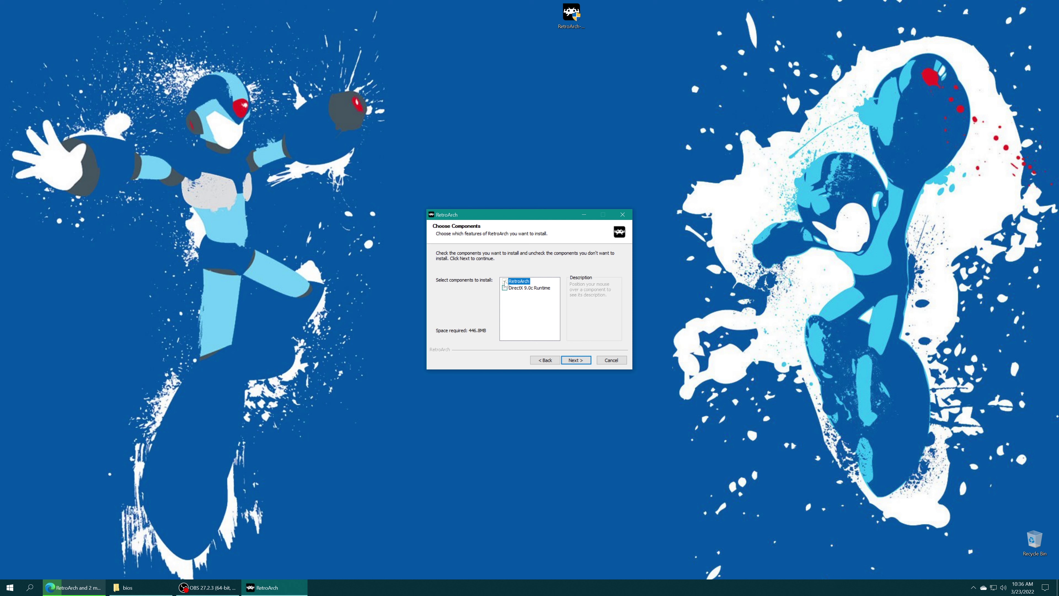
pyautogui.click(583, 361)
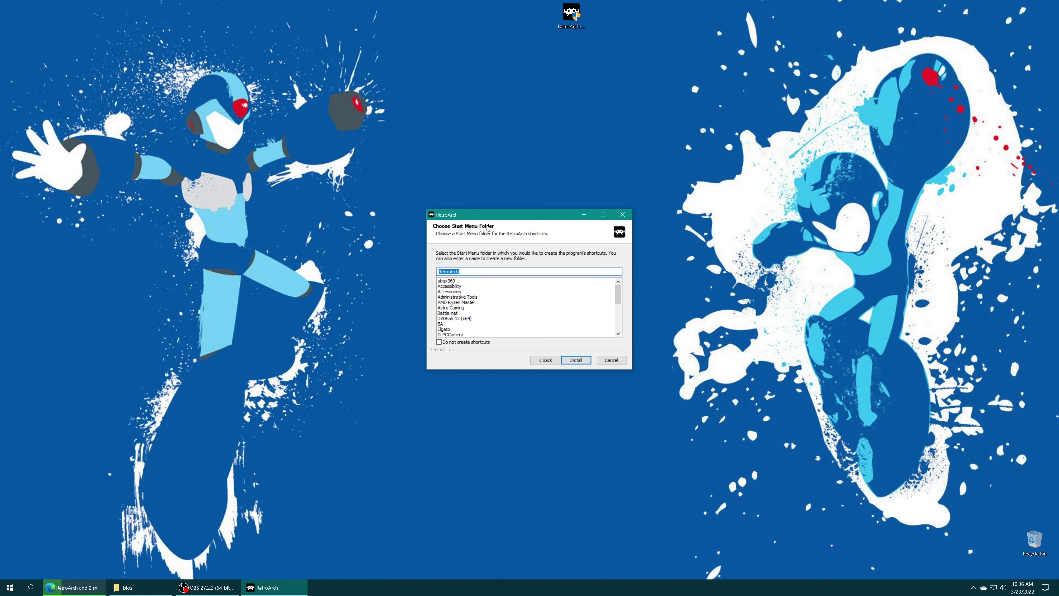
# Step: Tick 'Do not create shortcuts', install RetroArch, and finish the wizard
pyautogui.click(438, 342)
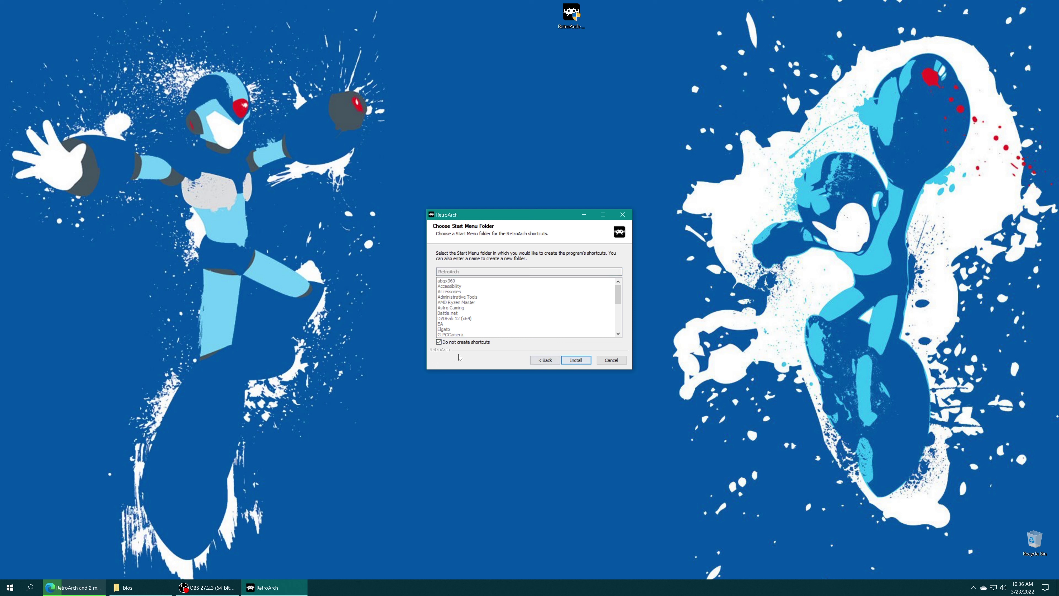
pyautogui.click(574, 359)
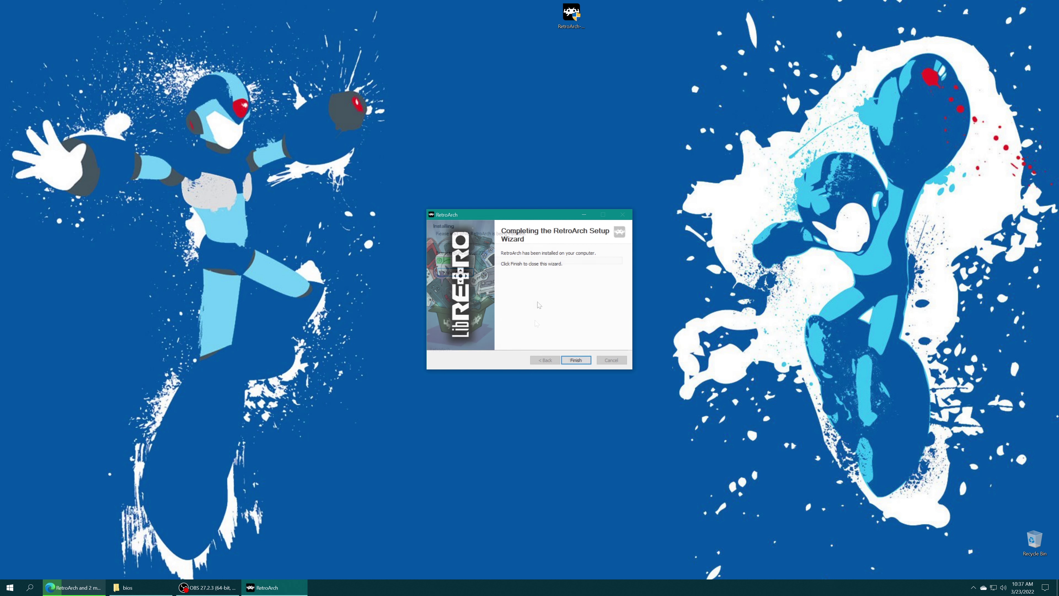
pyautogui.click(576, 361)
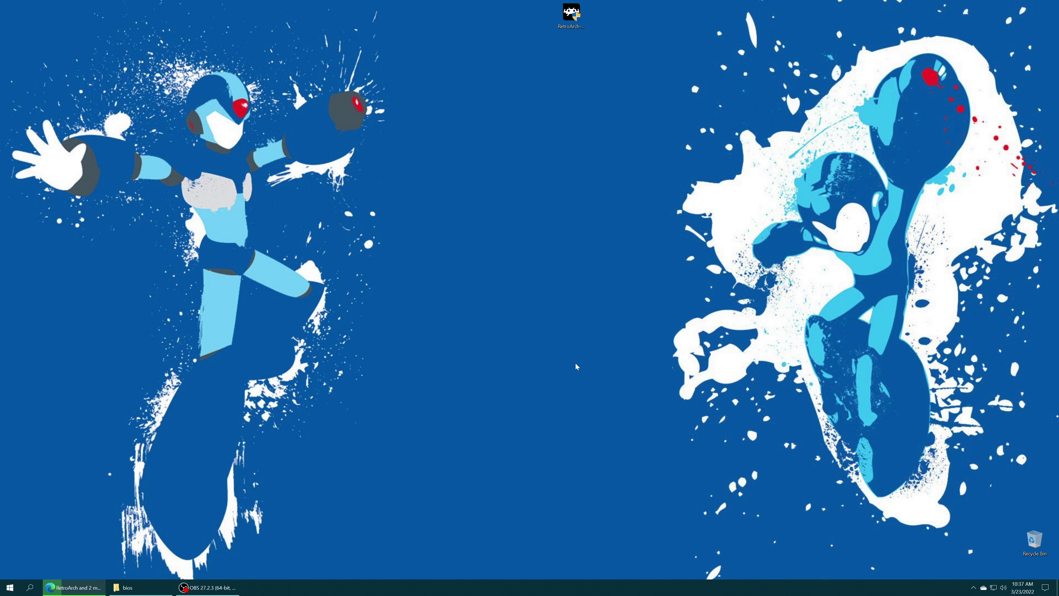
# Step: Delete the installer from the desktop and run retroarch.exe from C:\RetroArch-Win64
pyautogui.moveTo(609, 44); pyautogui.dragTo(499, 2)
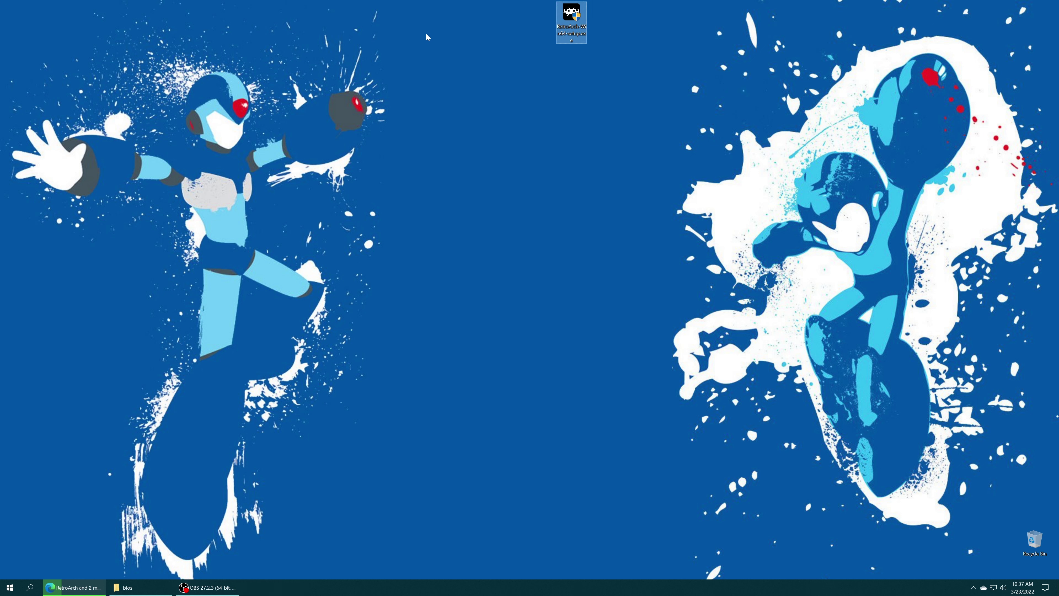
pyautogui.press('Delete')
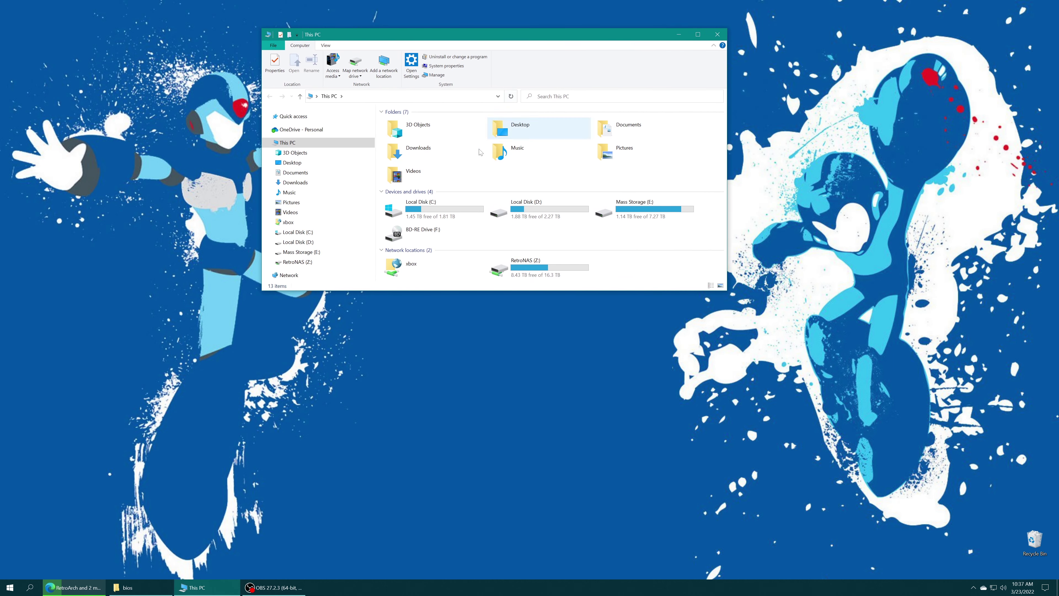
pyautogui.doubleClick(434, 217)
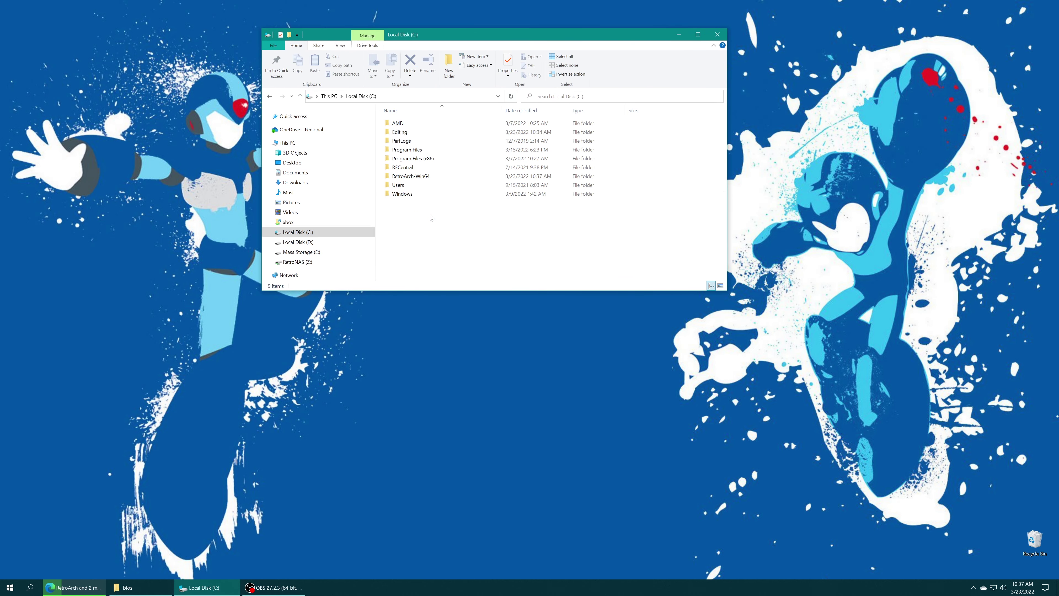
pyautogui.doubleClick(411, 178)
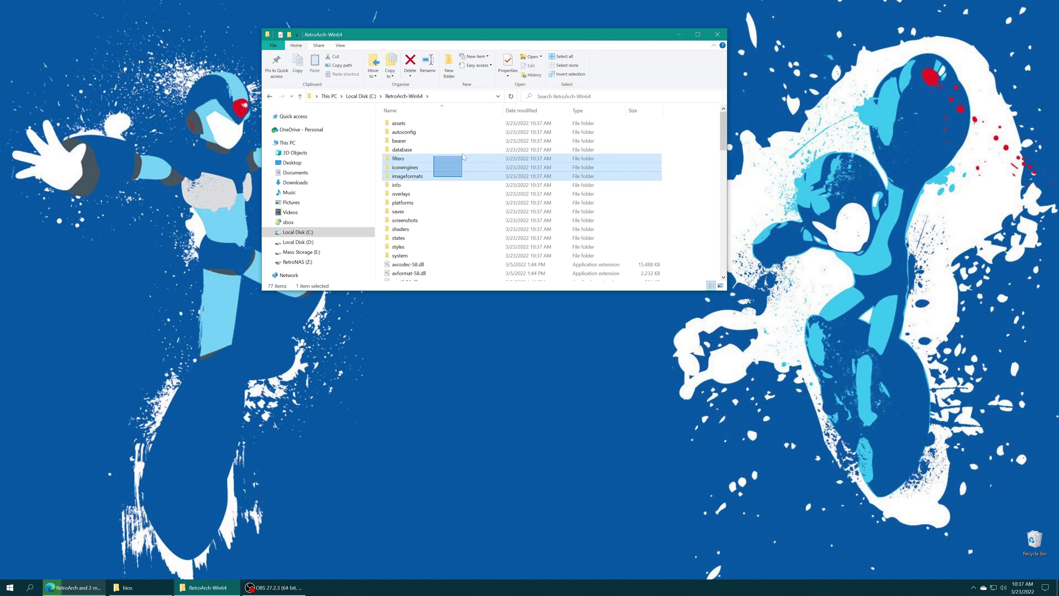
pyautogui.scroll(-19, 558, 166)
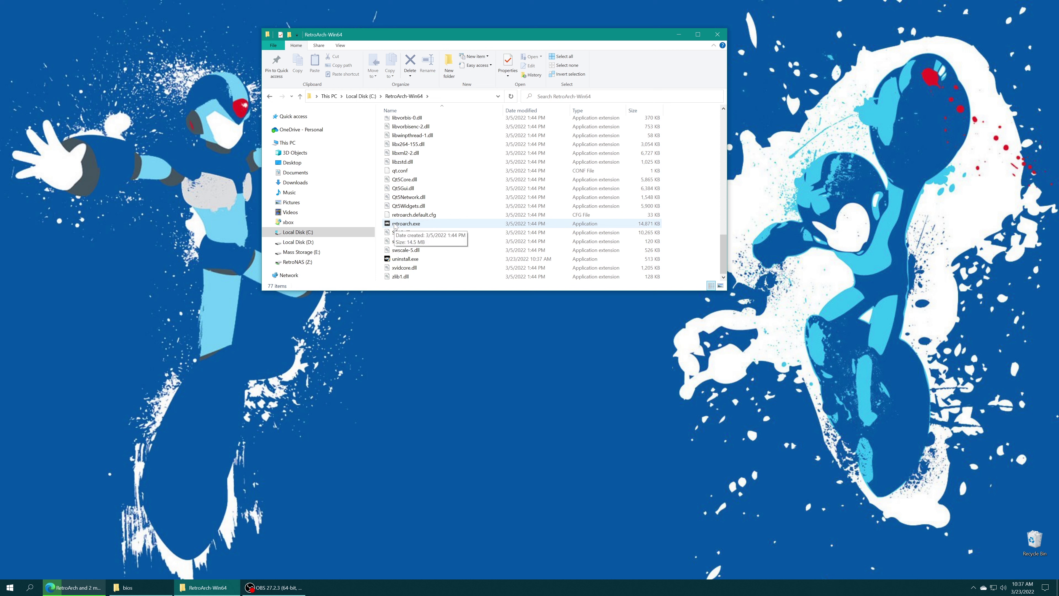
pyautogui.doubleClick(396, 224)
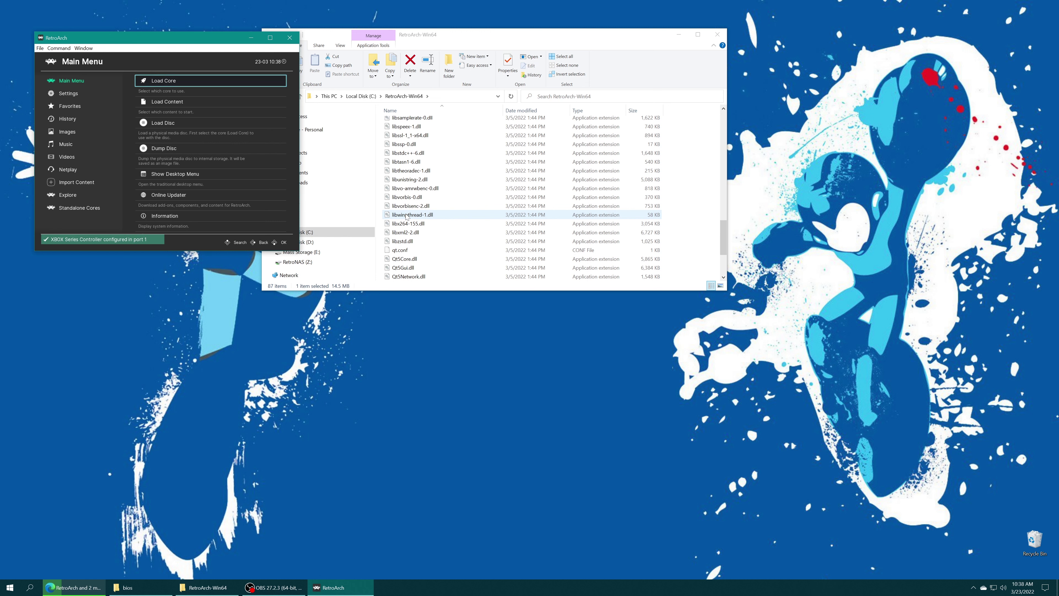
# Step: Browse the Main Menu entries from Online Updater to Help, then switch RetroArch to fullscreen
pyautogui.press('Down')
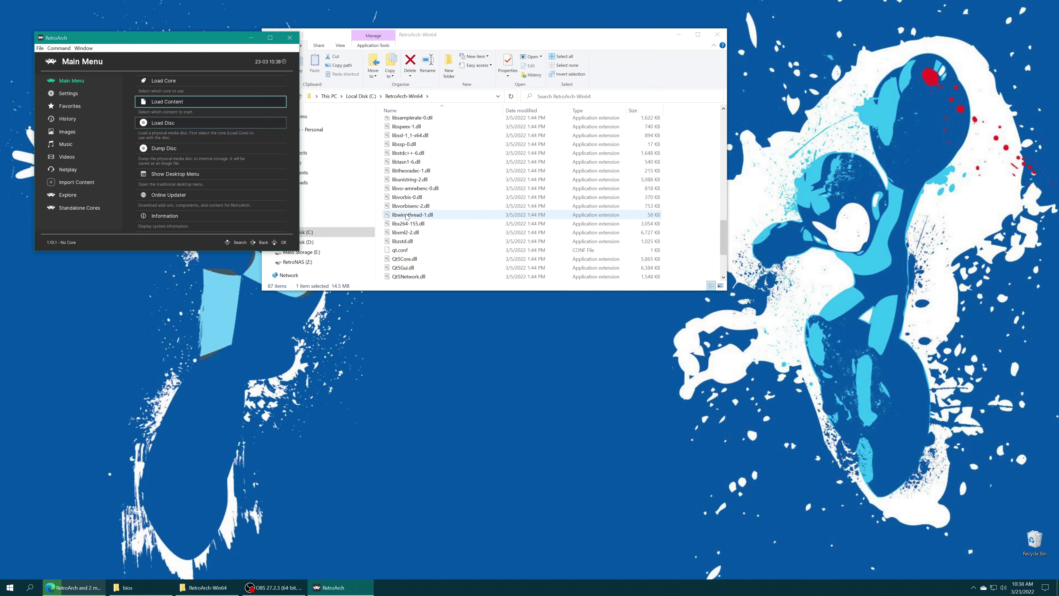
pyautogui.press('Down')
pyautogui.press('Down')
pyautogui.press('Down')
pyautogui.press('Down')
pyautogui.press('Down')
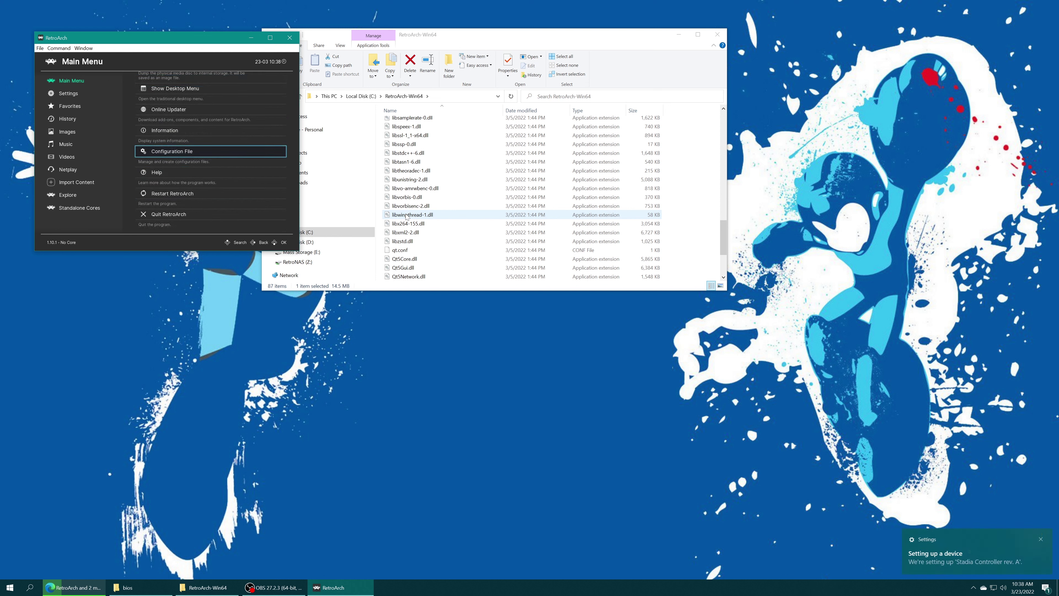
pyautogui.press('Down')
pyautogui.press('Down')
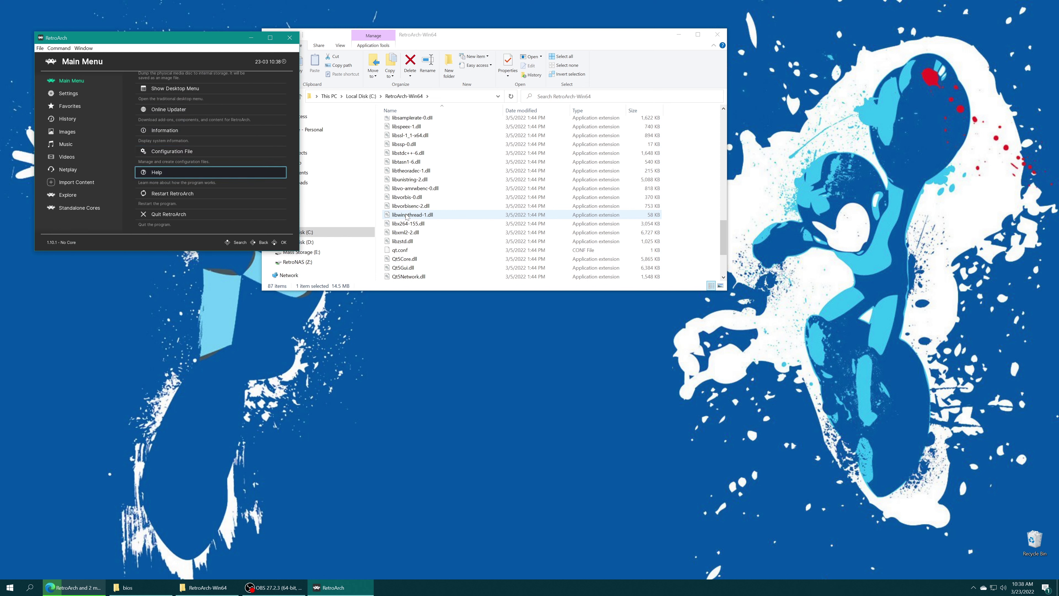
pyautogui.press('Up')
pyautogui.press('Up')
pyautogui.press('Up')
pyautogui.press('Down')
pyautogui.press('Down')
pyautogui.press('Down')
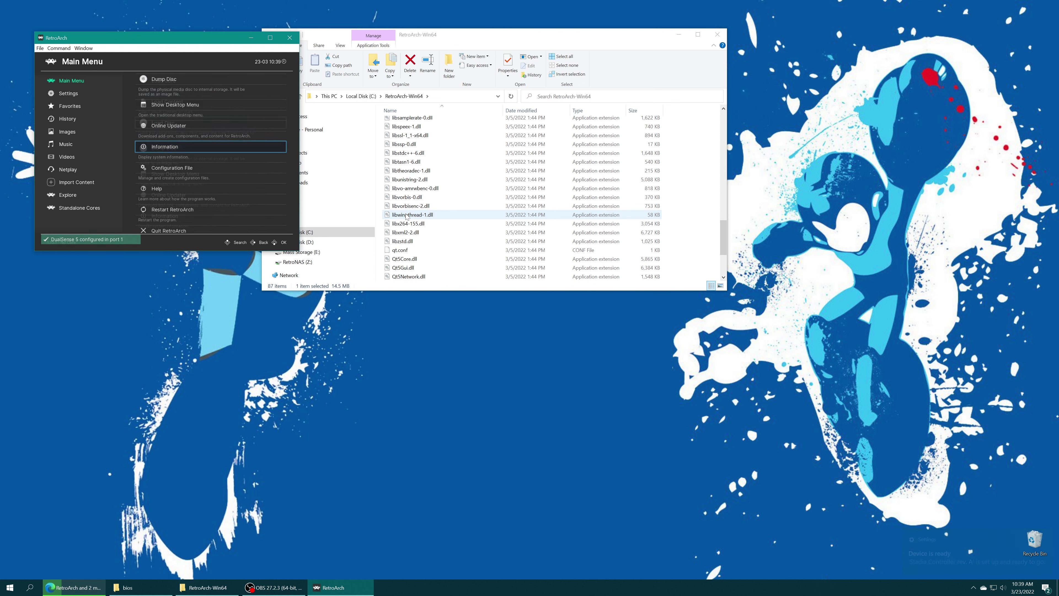
pyautogui.press('Up')
pyautogui.press('Up')
pyautogui.press('Up')
pyautogui.press('Up')
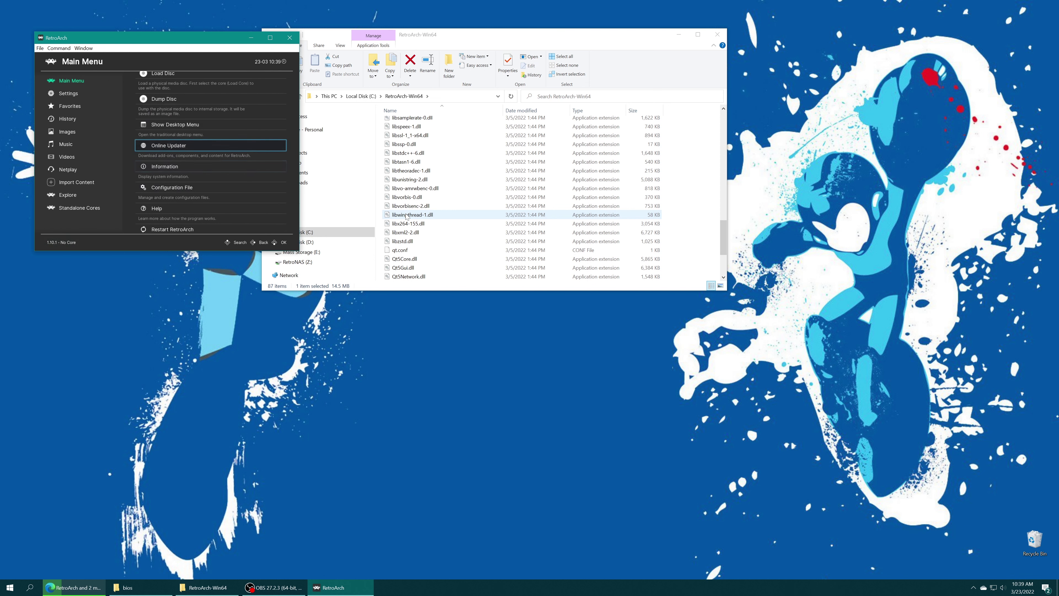
pyautogui.press('Down')
pyautogui.press('Down')
pyautogui.press('Down')
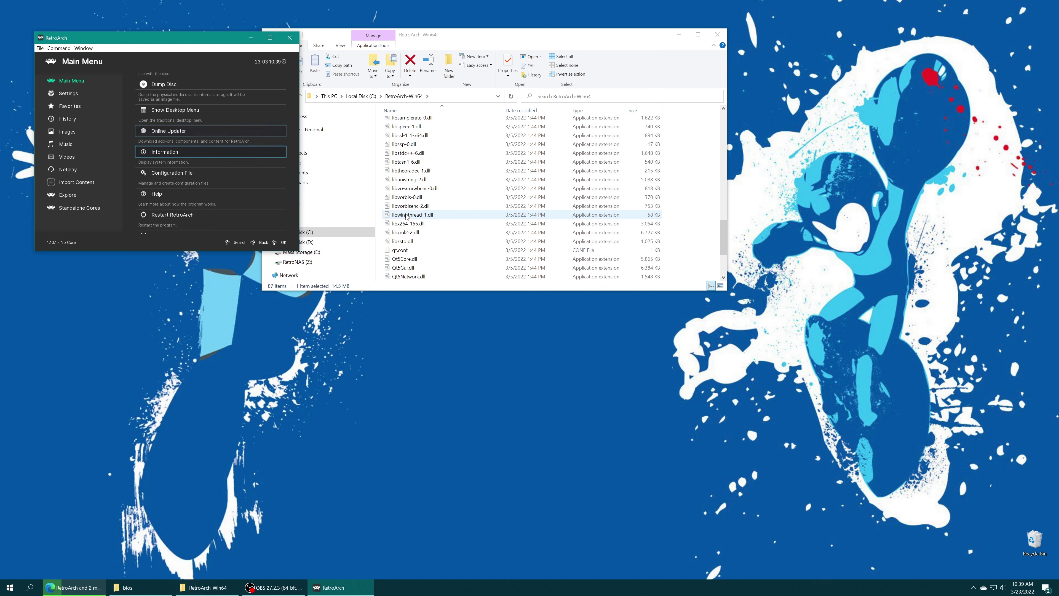
pyautogui.press('Down')
pyautogui.press('Down')
pyautogui.press('Down')
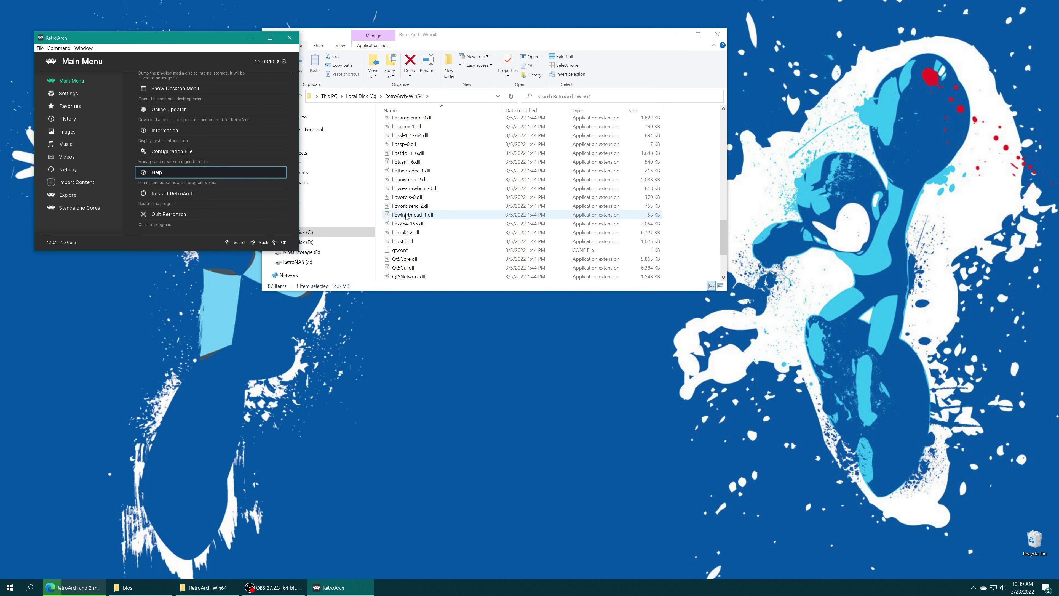
pyautogui.press('Down')
pyautogui.press('Down')
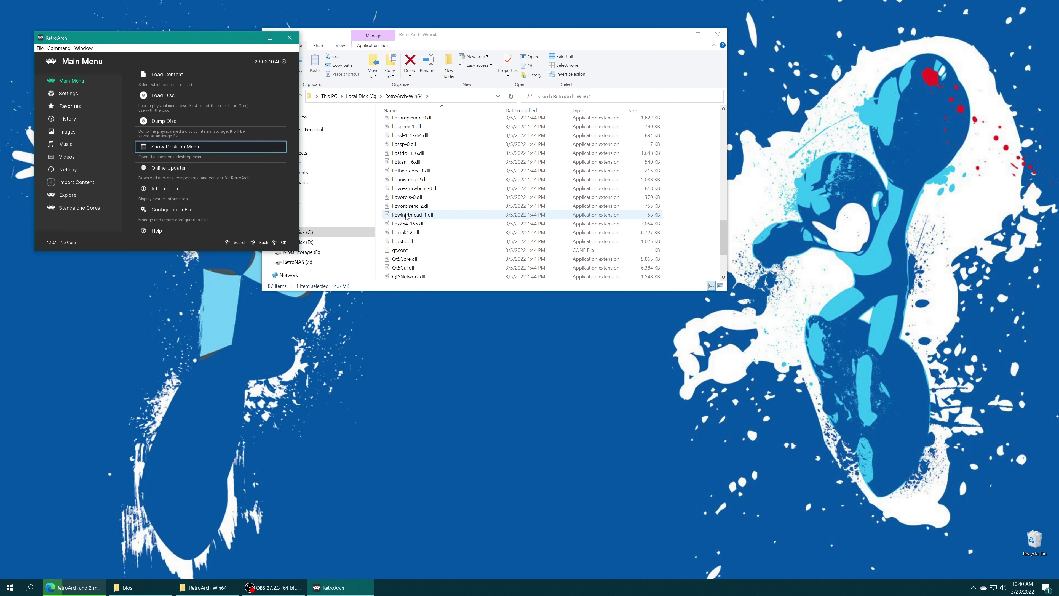
pyautogui.press('Up')
pyautogui.press('Up')
pyautogui.press('Up')
pyautogui.press('Up')
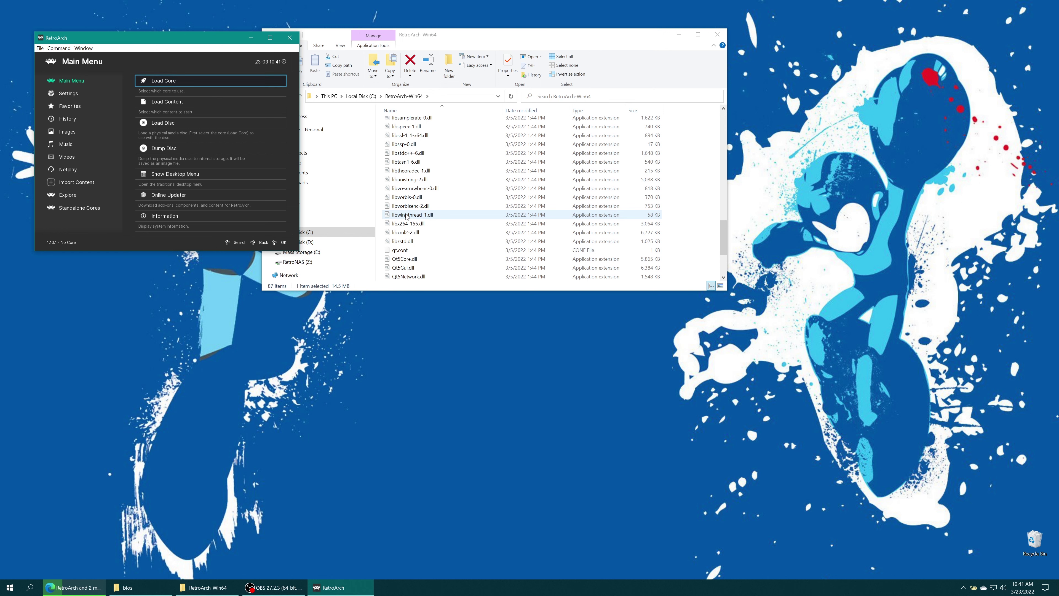
pyautogui.press('f')
pyautogui.press('Down')
pyautogui.press('Down')
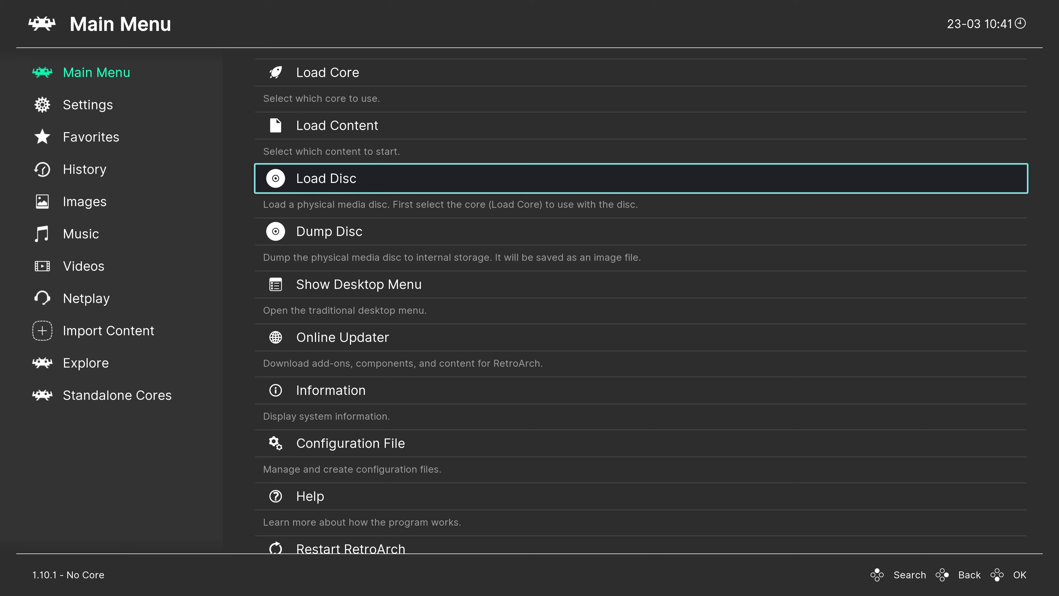
pyautogui.click(327, 73)
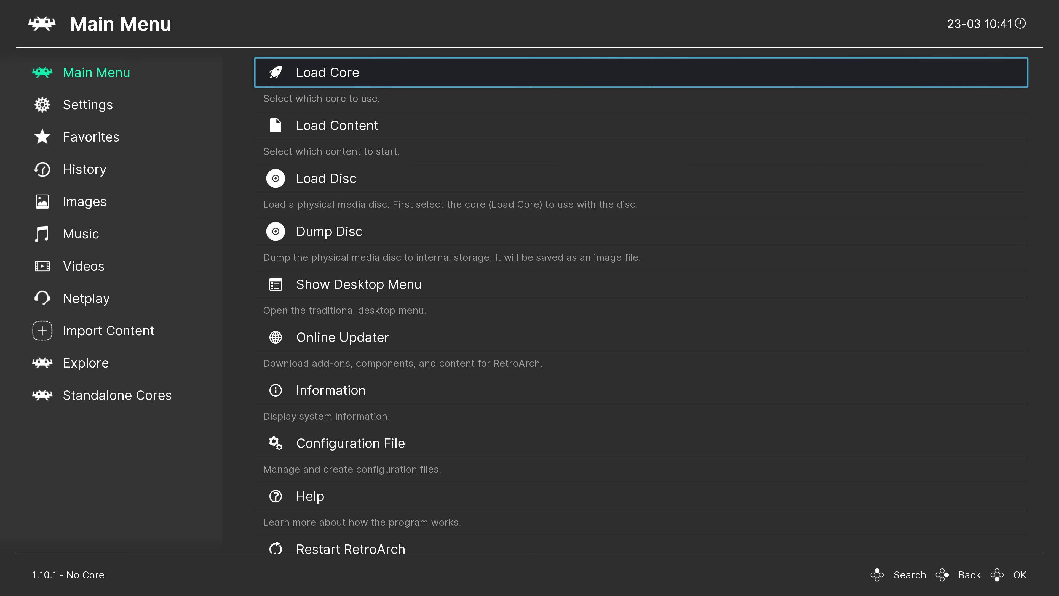
pyautogui.press('Left')
pyautogui.press('Right')
pyautogui.press('Down')
pyautogui.press('Down')
pyautogui.press('Down')
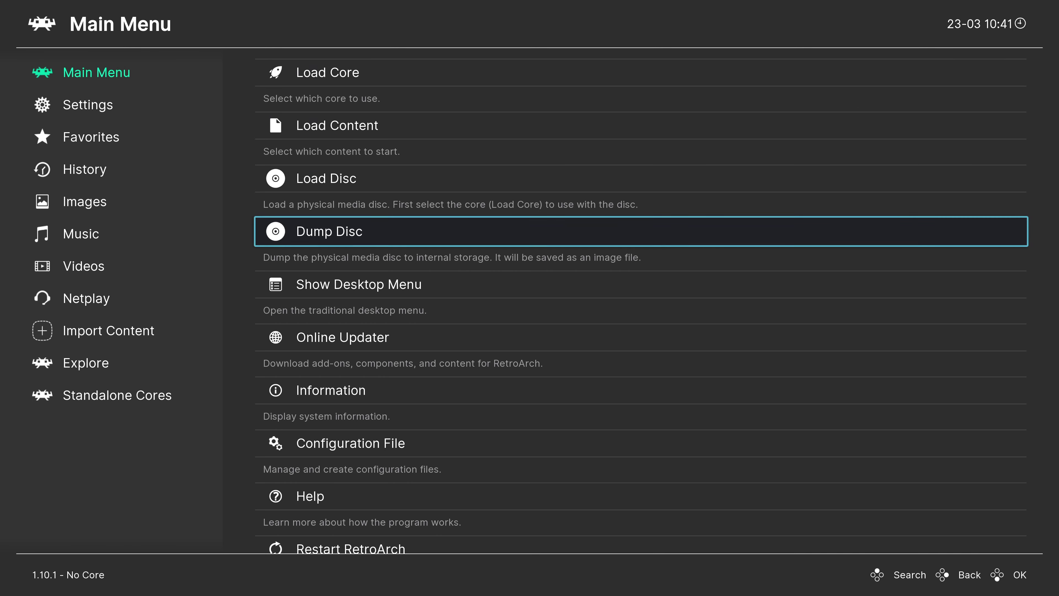
pyautogui.press('Down')
pyautogui.press('Down')
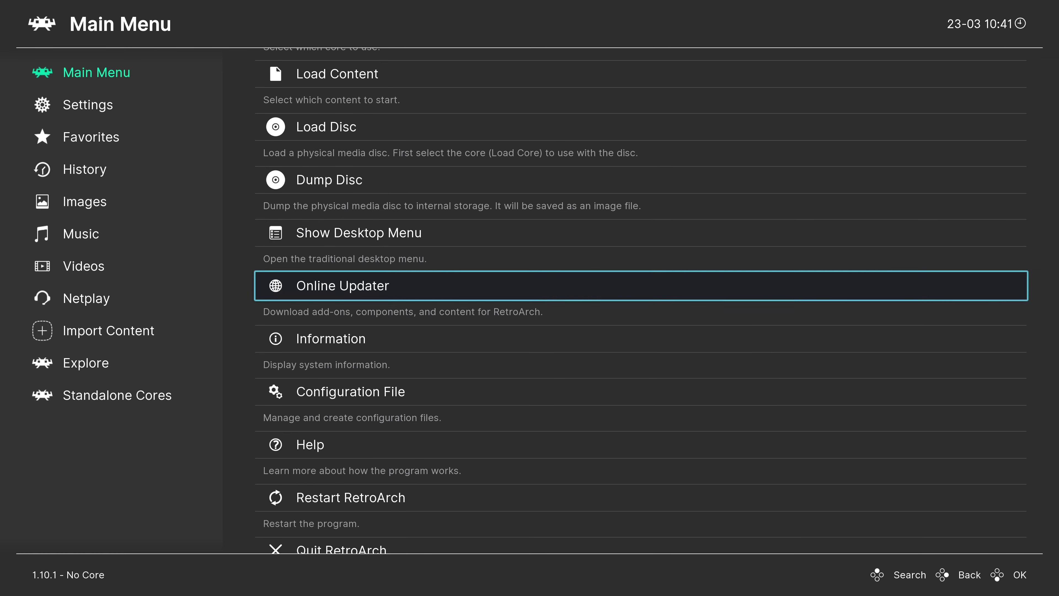
pyautogui.press('Up')
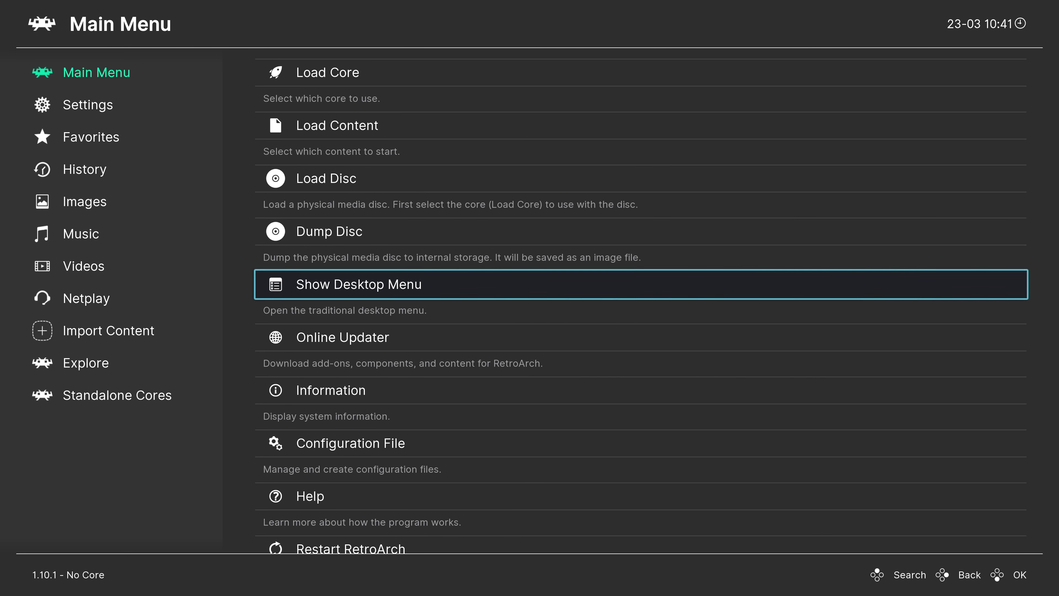
pyautogui.press('Up')
pyautogui.press('Down')
pyautogui.press('Down')
pyautogui.press('Return')
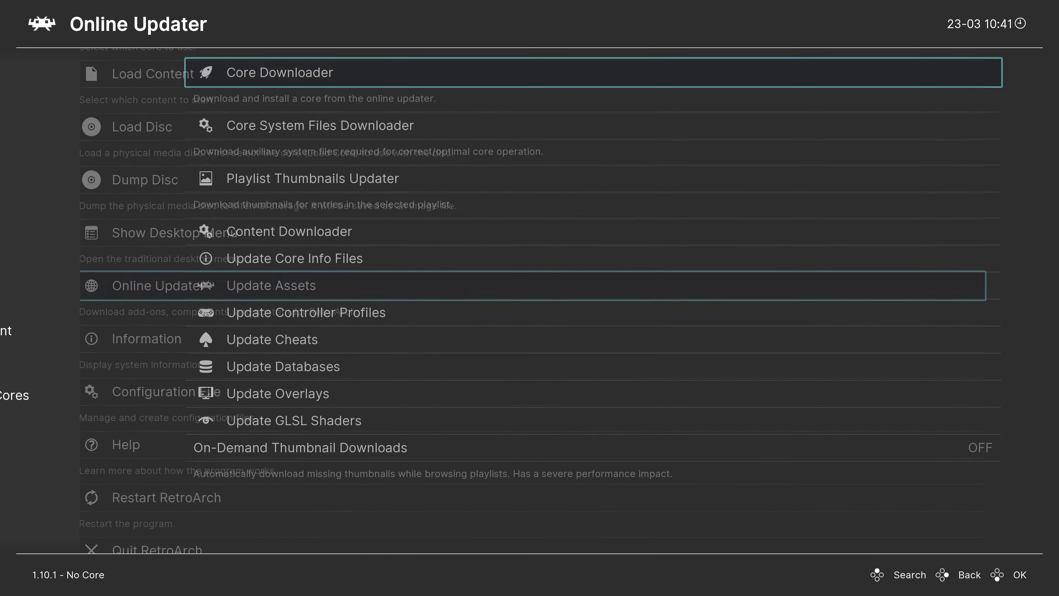
pyautogui.press('BackSpace')
pyautogui.press('Down')
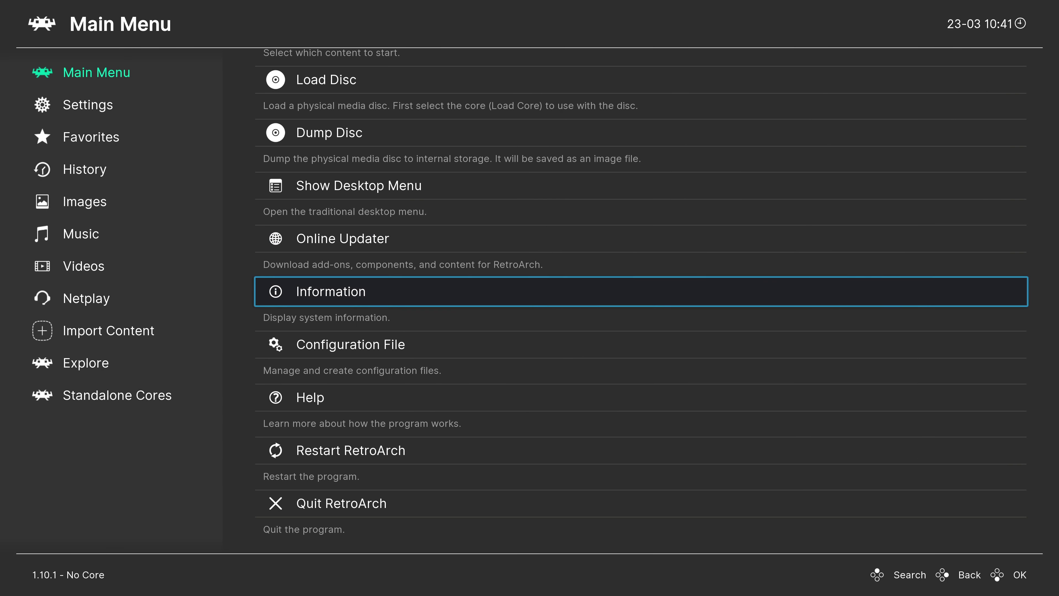
pyautogui.click(640, 344)
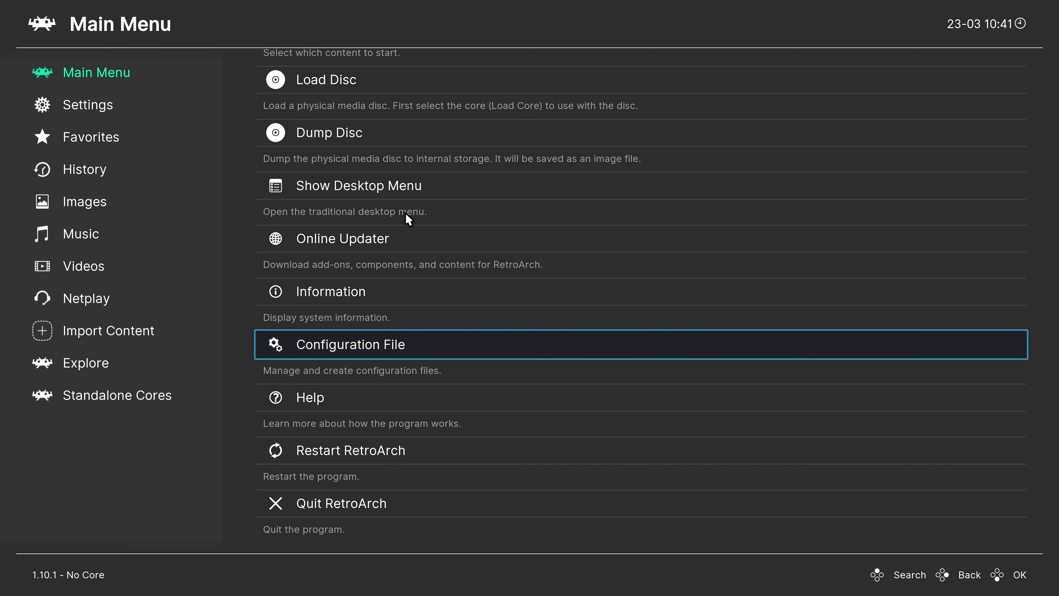
pyautogui.press('Down')
pyautogui.press('Down')
pyautogui.press('Down')
pyautogui.press('Up')
pyautogui.press('Down')
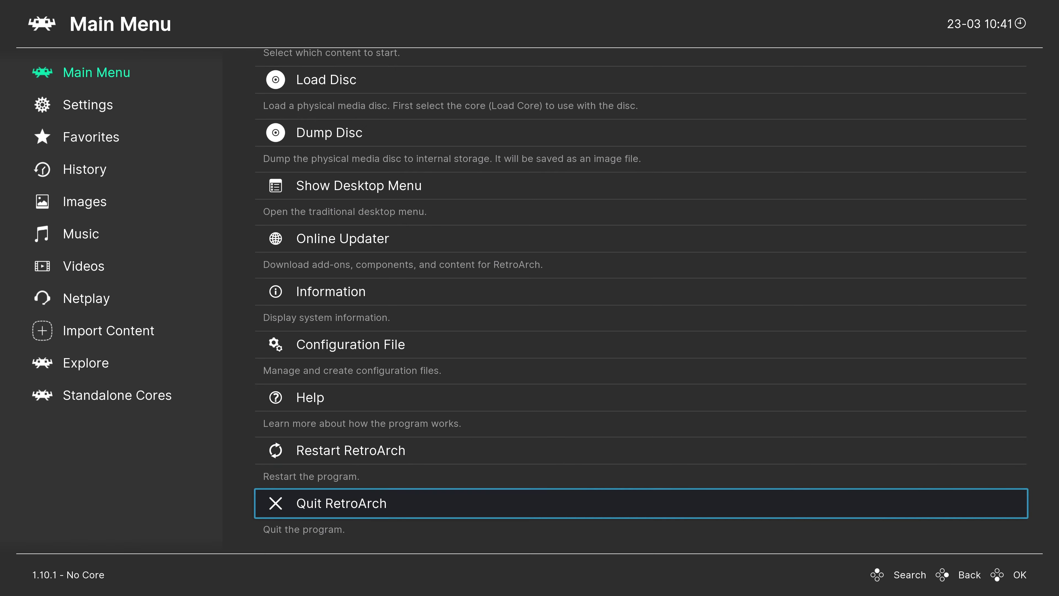
pyautogui.press('Up')
pyautogui.press('Up')
pyautogui.press('Up')
pyautogui.press('Up')
pyautogui.press('Up')
pyautogui.press('Up')
pyautogui.press('Up')
pyautogui.press('Up')
pyautogui.press('Left')
pyautogui.press('Down')
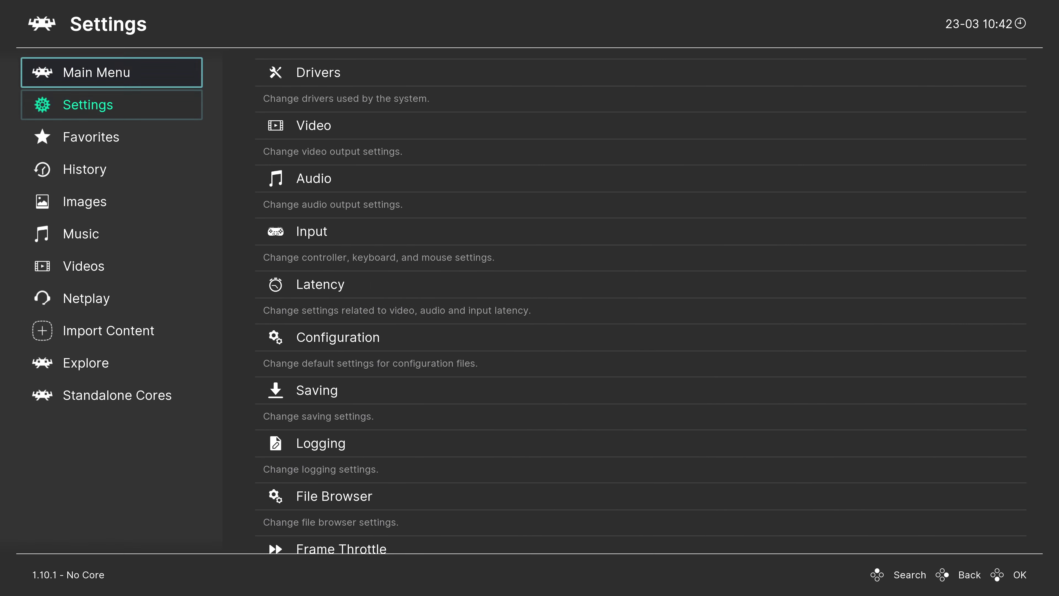
pyautogui.press('Right')
pyautogui.press('Down')
pyautogui.press('Down')
pyautogui.press('Down')
pyautogui.press('Down')
pyautogui.press('Down')
pyautogui.press('Down')
pyautogui.press('Down')
pyautogui.press('Down')
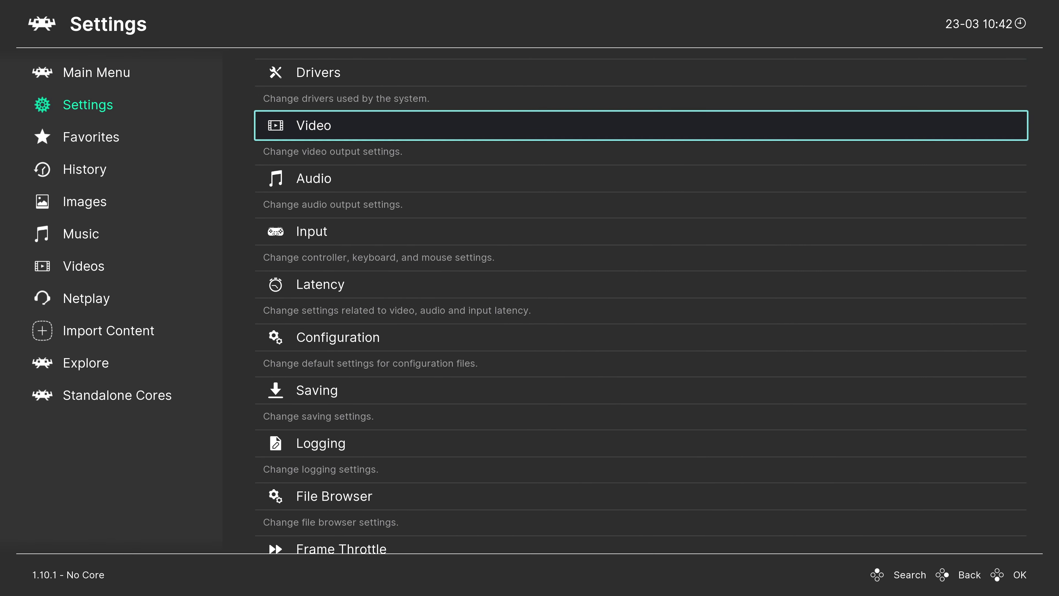
pyautogui.press('Down')
pyautogui.press('Down')
pyautogui.press('Down')
pyautogui.press('Down')
pyautogui.press('Down')
pyautogui.press('Down')
pyautogui.press('Down')
pyautogui.press('Down')
pyautogui.press('Down')
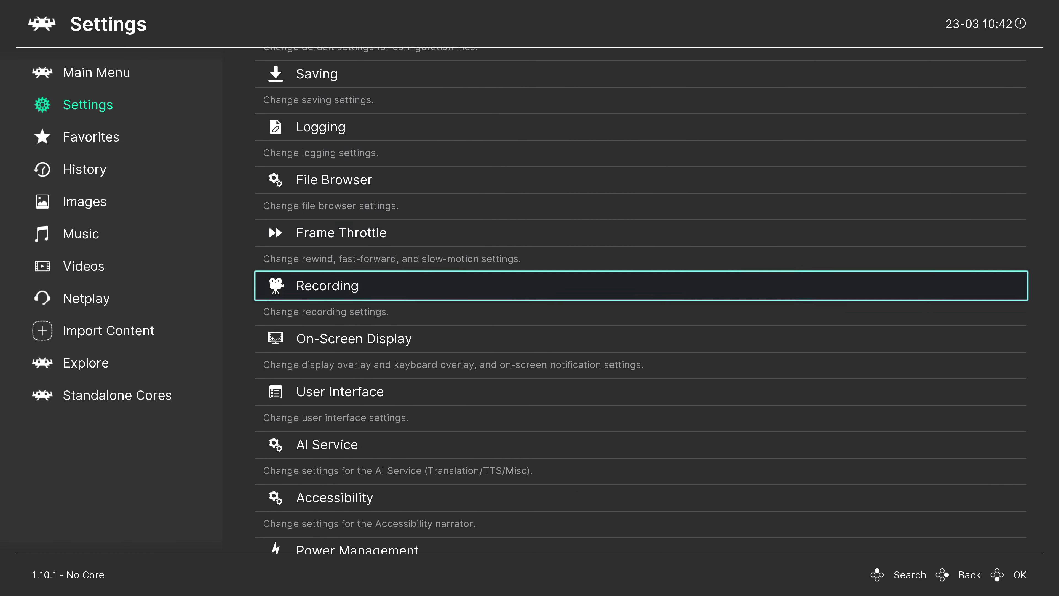
pyautogui.press('Down')
pyautogui.press('Down')
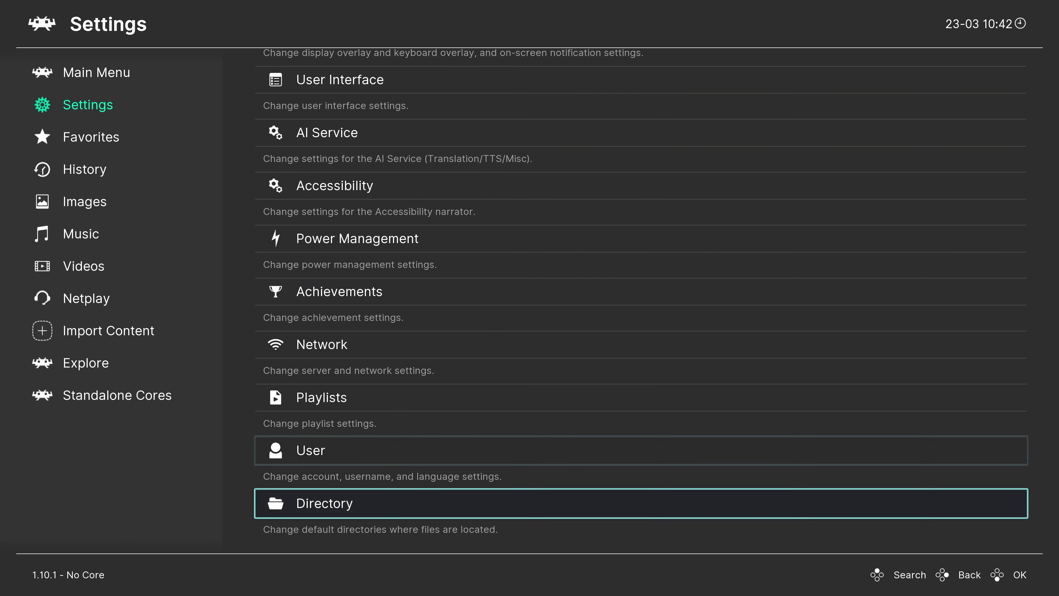
pyautogui.press('Down')
pyautogui.press('Left')
pyautogui.press('Down')
pyautogui.press('Down')
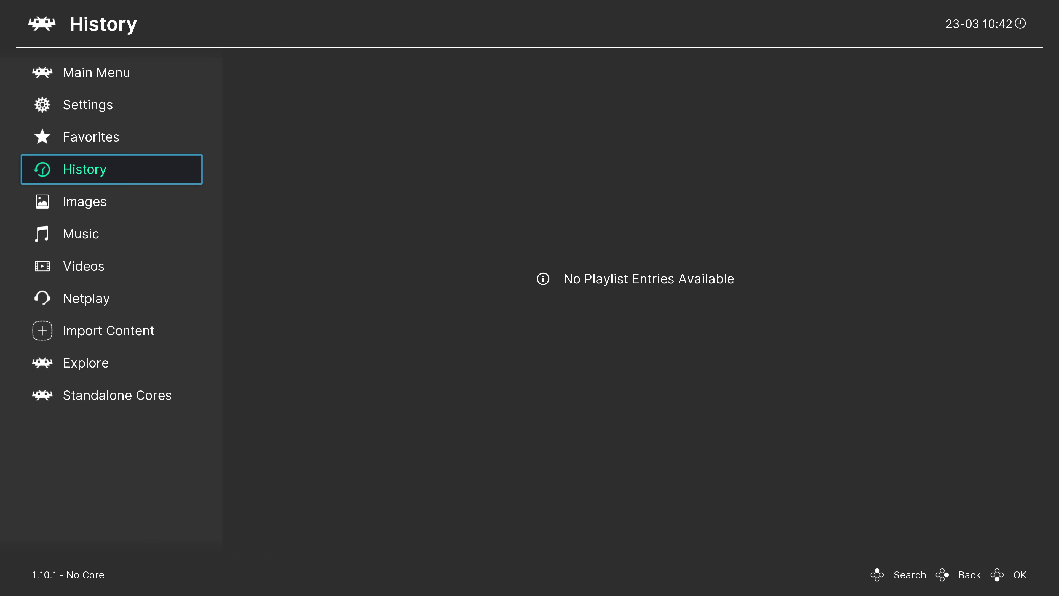
pyautogui.press('Down')
pyautogui.press('Down')
pyautogui.press('Down')
pyautogui.press('Up')
pyautogui.press('Up')
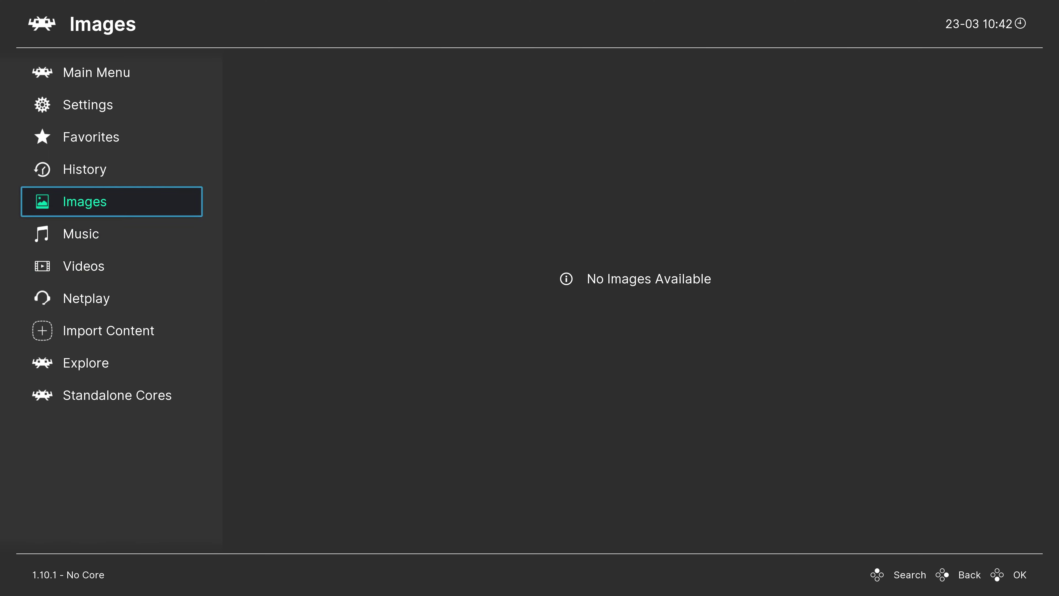
pyautogui.press('Down')
pyautogui.press('Down')
pyautogui.press('Down')
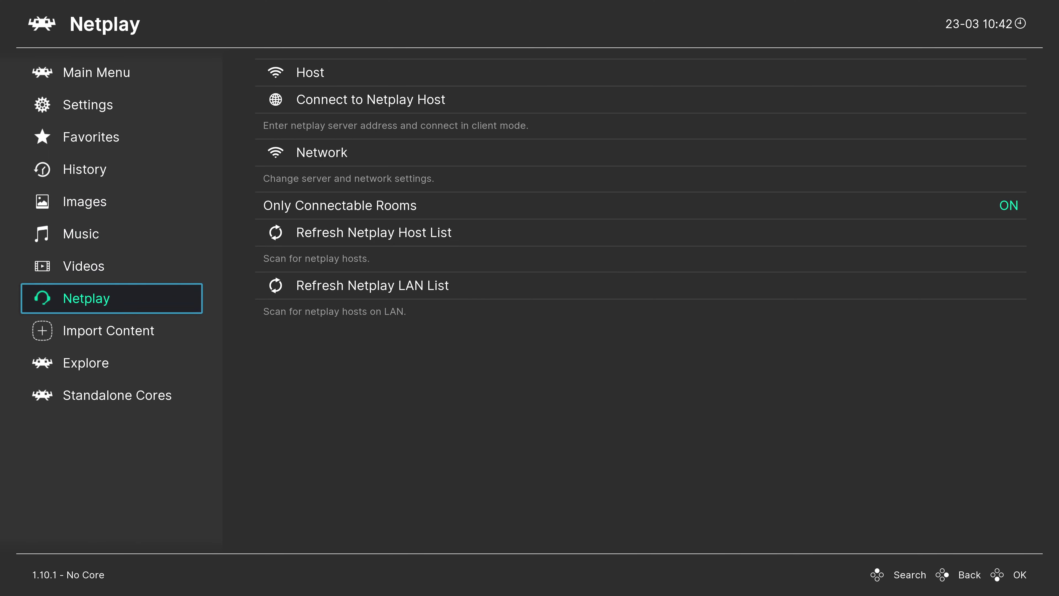
pyautogui.press('Down')
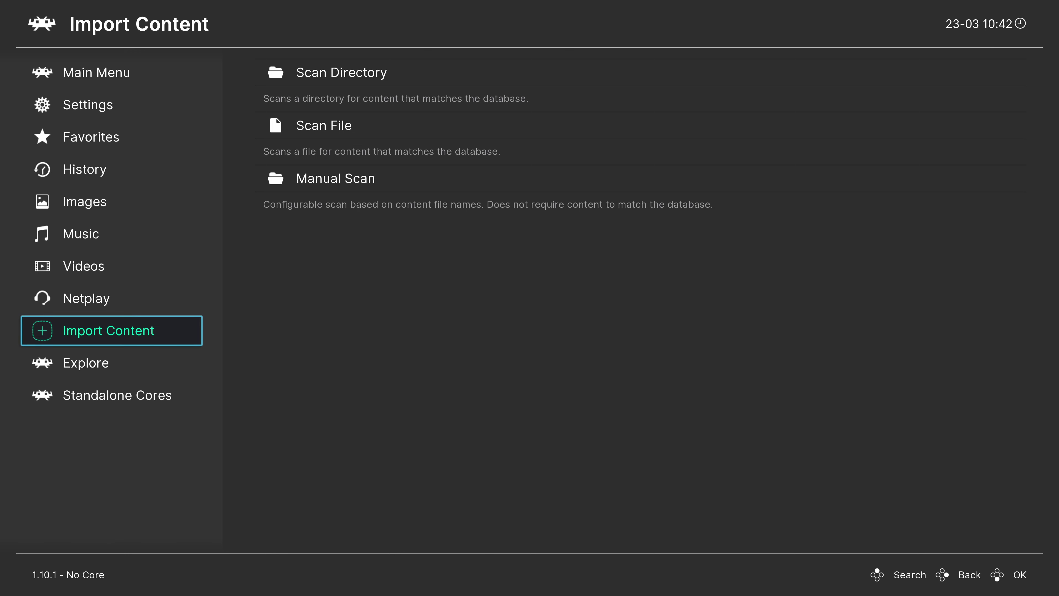
pyautogui.press('Down')
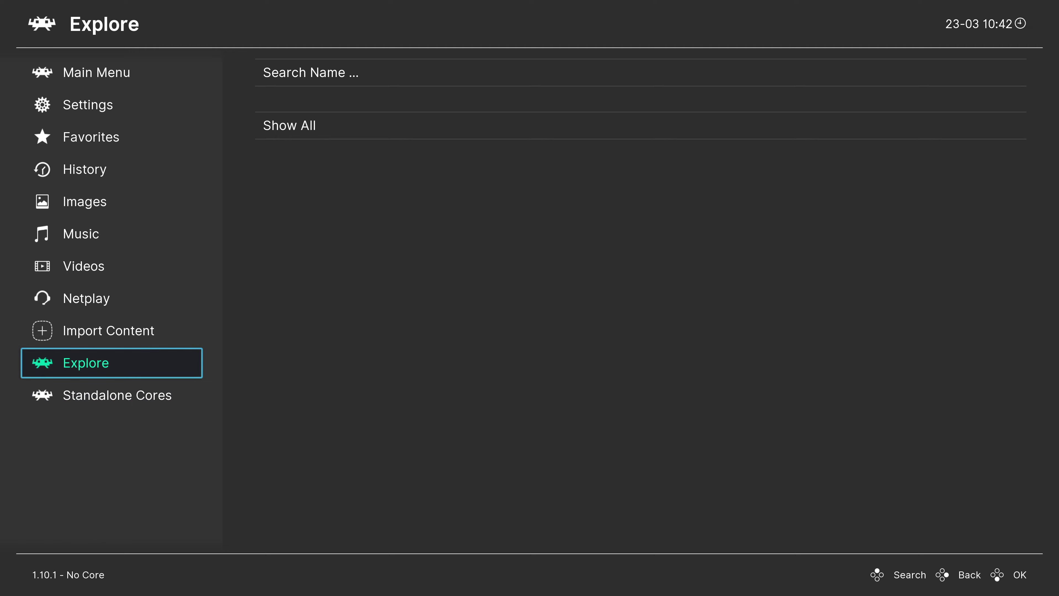
pyautogui.press('Down')
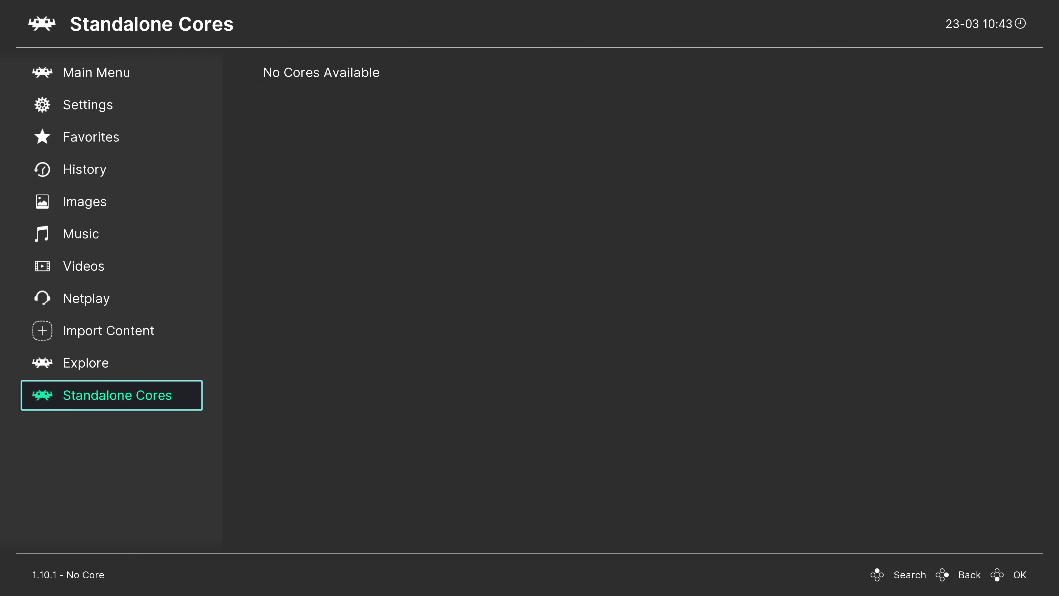
pyautogui.press('Down')
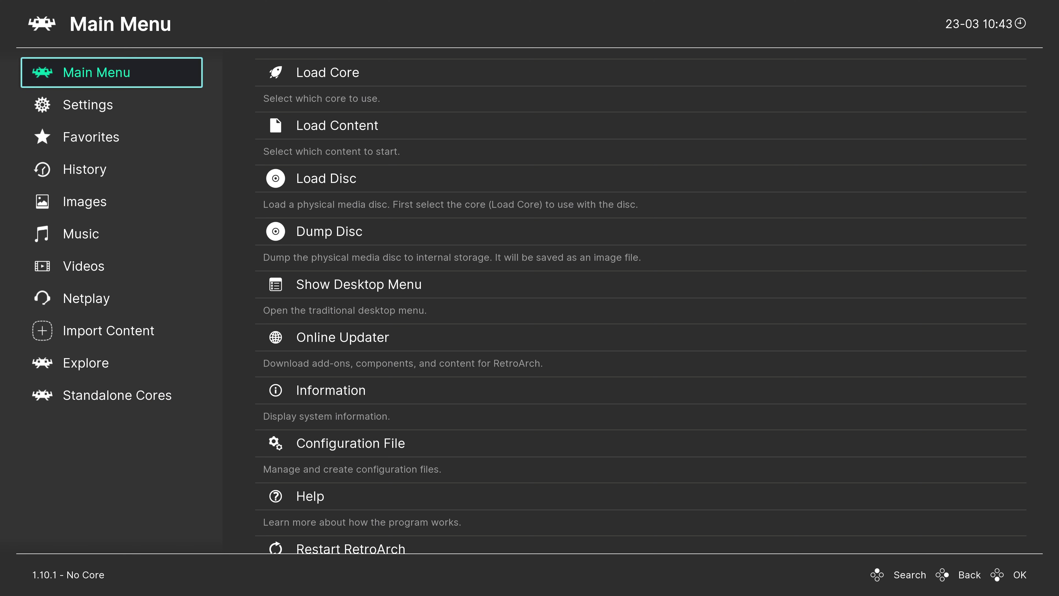
# Step: In the Online Updater, update the core info files, assets and controller profiles
pyautogui.press('Right')
pyautogui.press('Down')
pyautogui.press('Down')
pyautogui.press('Down')
pyautogui.press('Down')
pyautogui.press('Down')
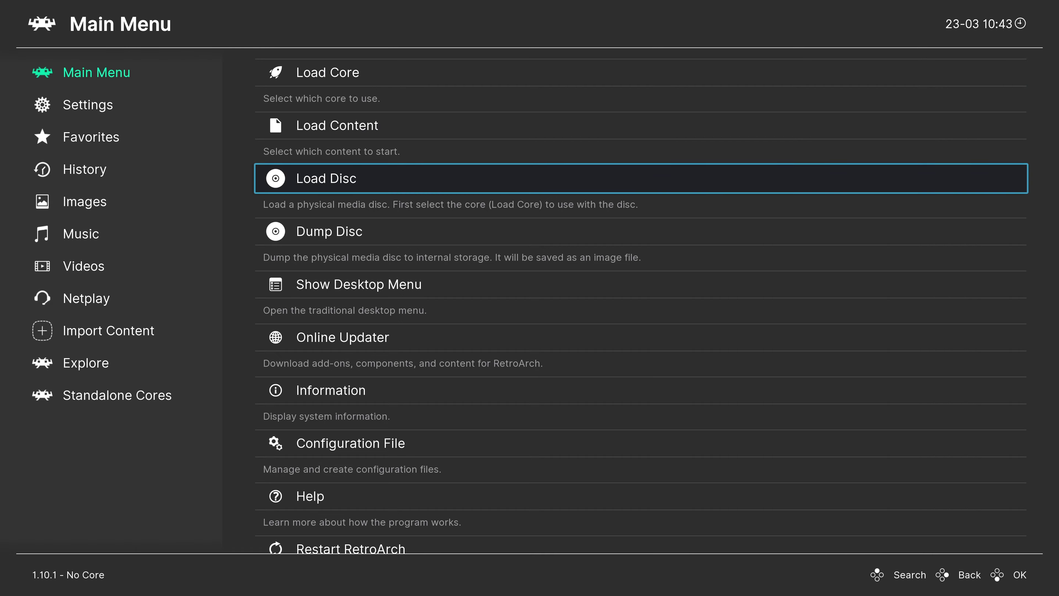
pyautogui.press('Return')
pyautogui.press('Down')
pyautogui.press('Down')
pyautogui.press('Down')
pyautogui.press('Down')
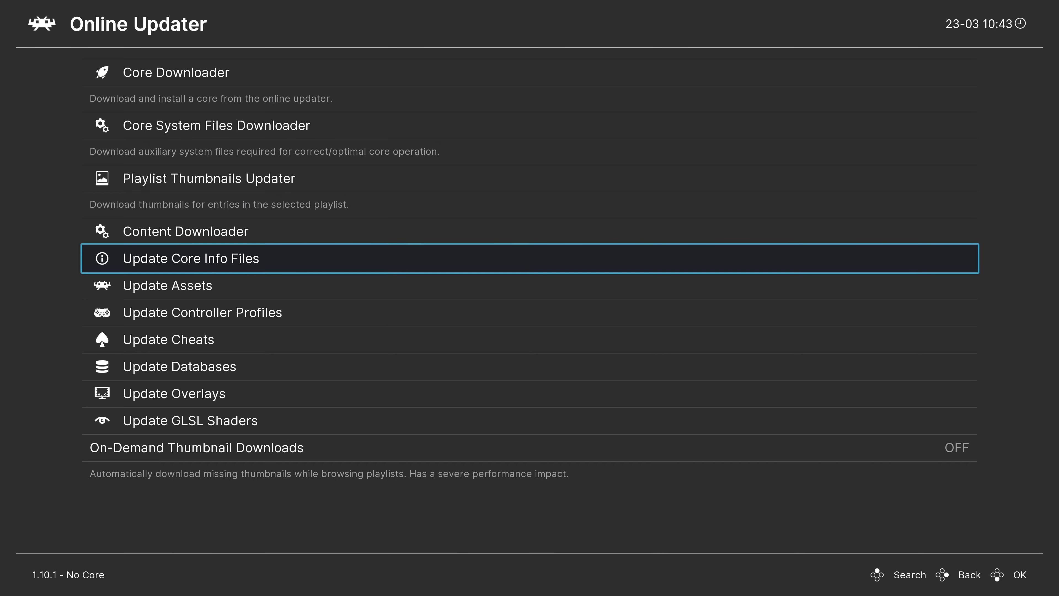
pyautogui.press('Return')
pyautogui.press('Down')
pyautogui.press('Return')
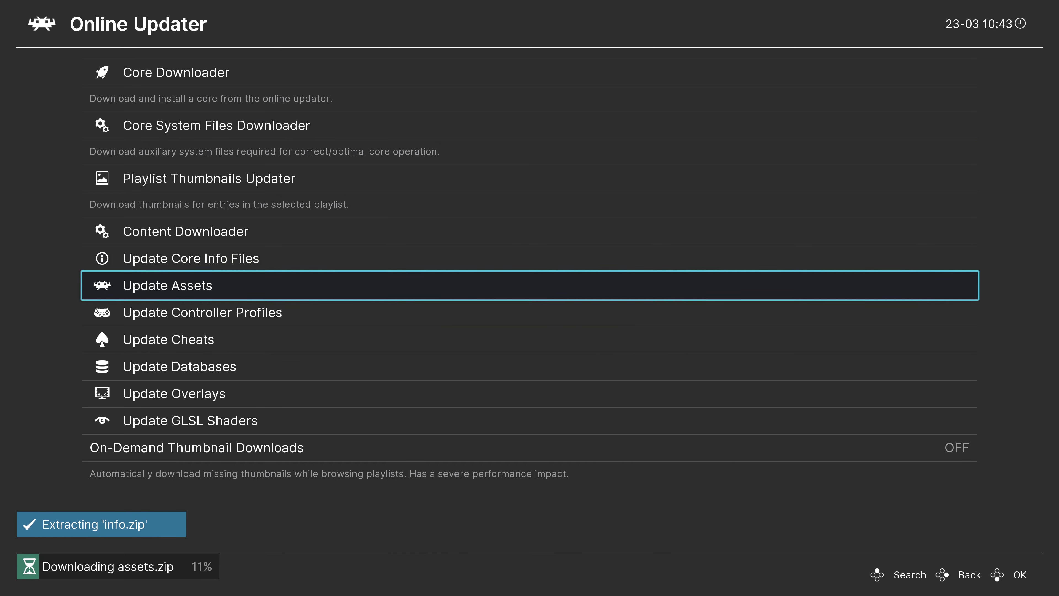
pyautogui.press('Down')
pyautogui.press('Return')
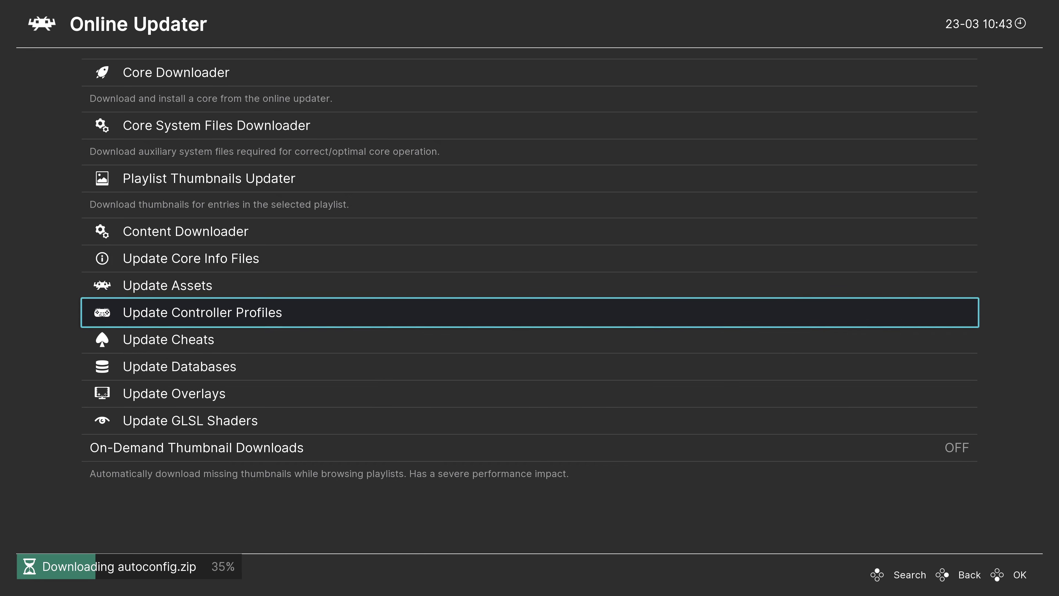
# Step: Update the cheats and databases, then return to the Settings section's Drivers category
pyautogui.press('Down')
pyautogui.press('Return')
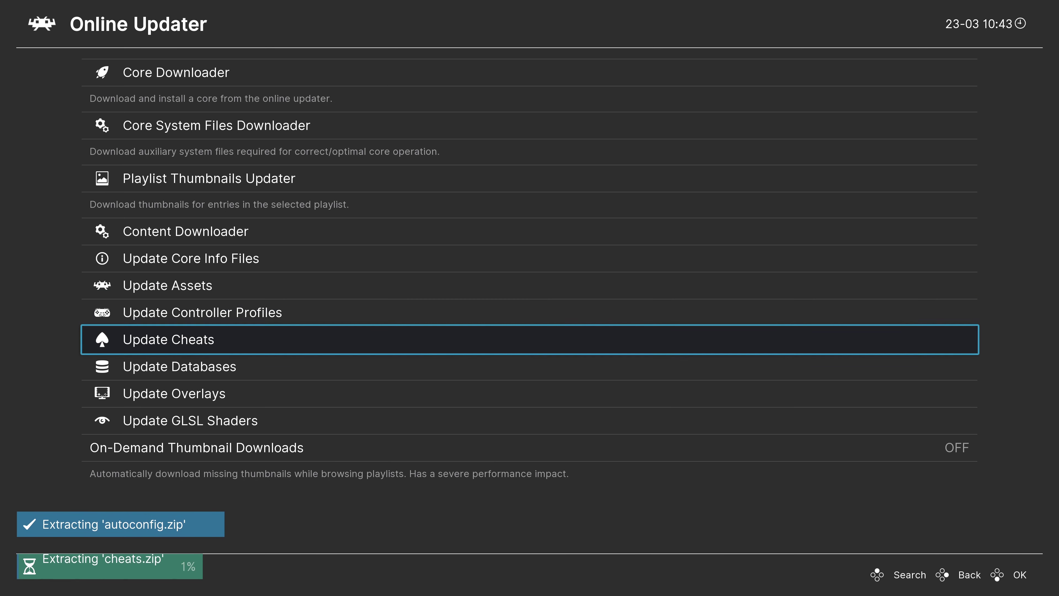
pyautogui.press('Down')
pyautogui.press('Return')
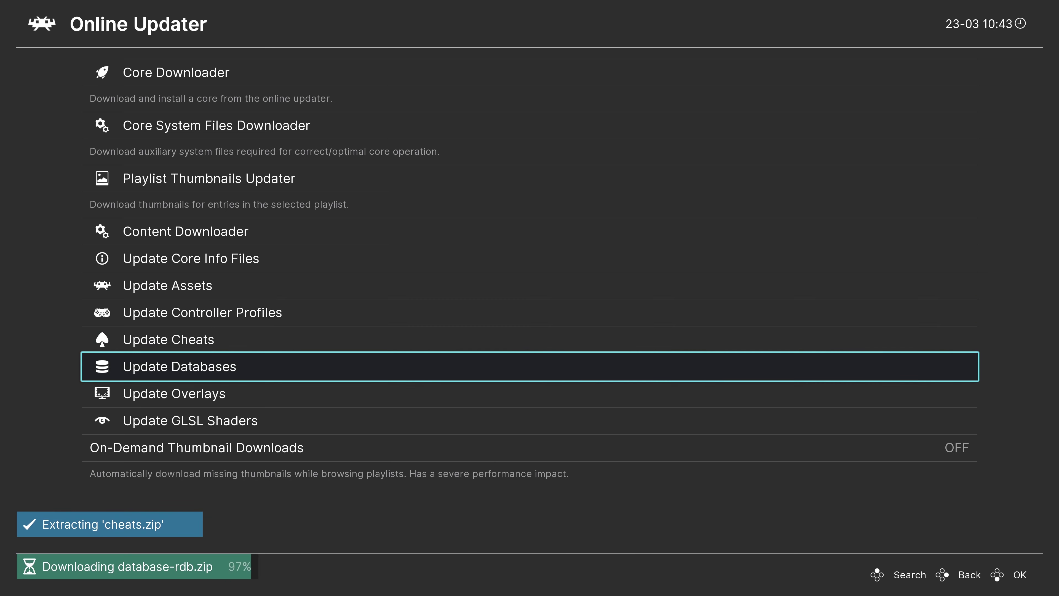
pyautogui.press('Down')
pyautogui.press('BackSpace')
pyautogui.press('Left')
pyautogui.press('Down')
pyautogui.press('Right')
# Step: In Settings > Drivers, change the Video driver from gl to vulkan
pyautogui.press('Return')
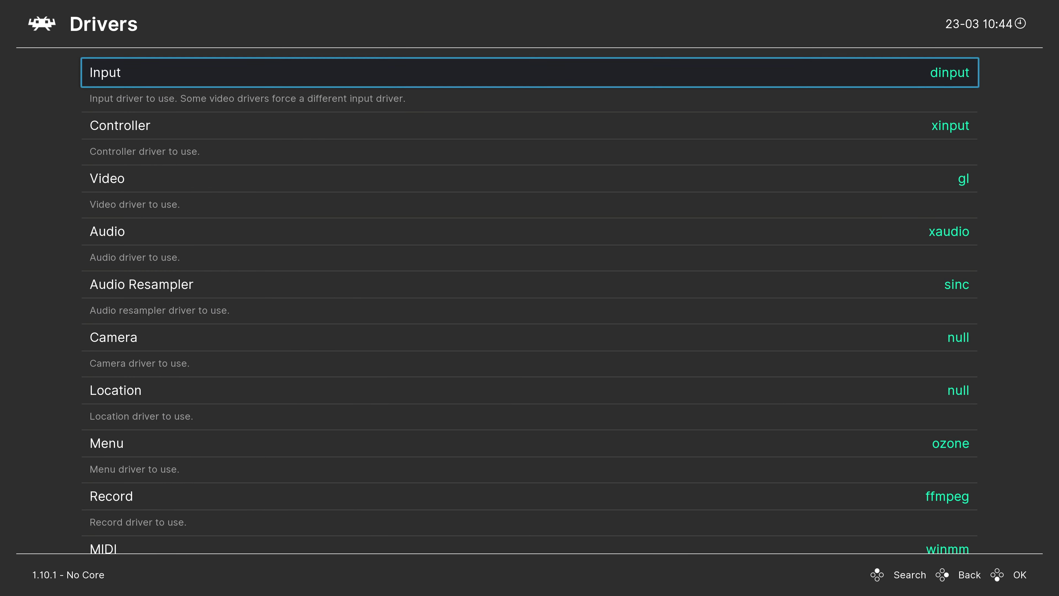
pyautogui.press('Down')
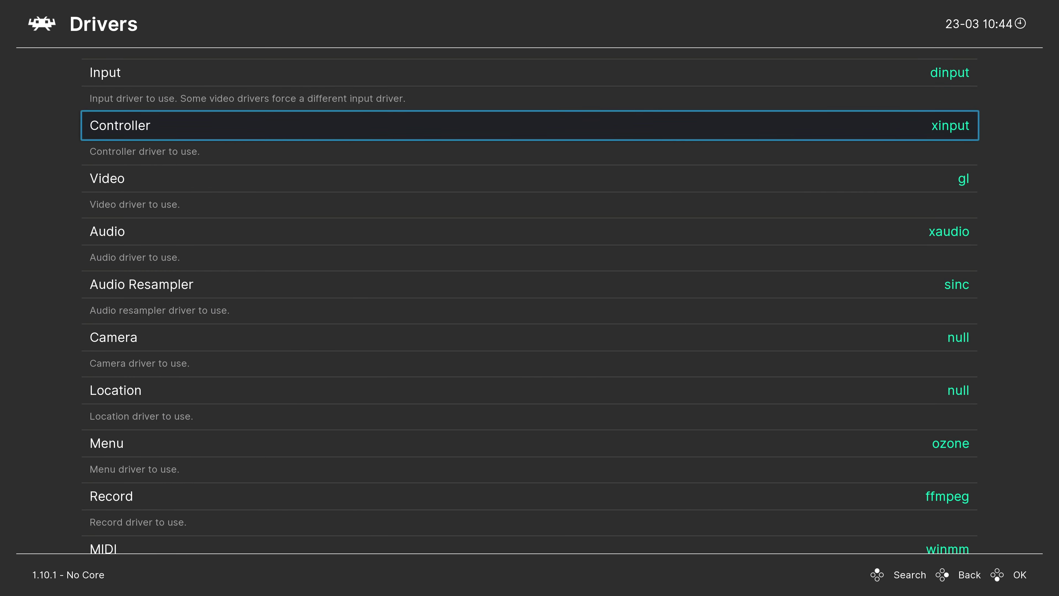
pyautogui.press('Down')
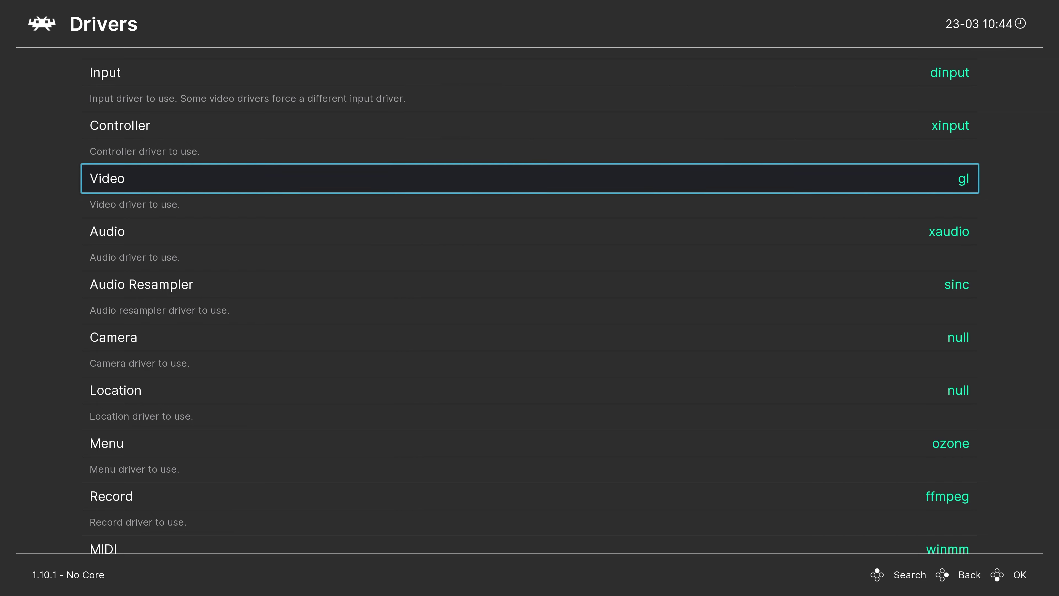
pyautogui.press('Return')
pyautogui.press('Down')
pyautogui.press('Down')
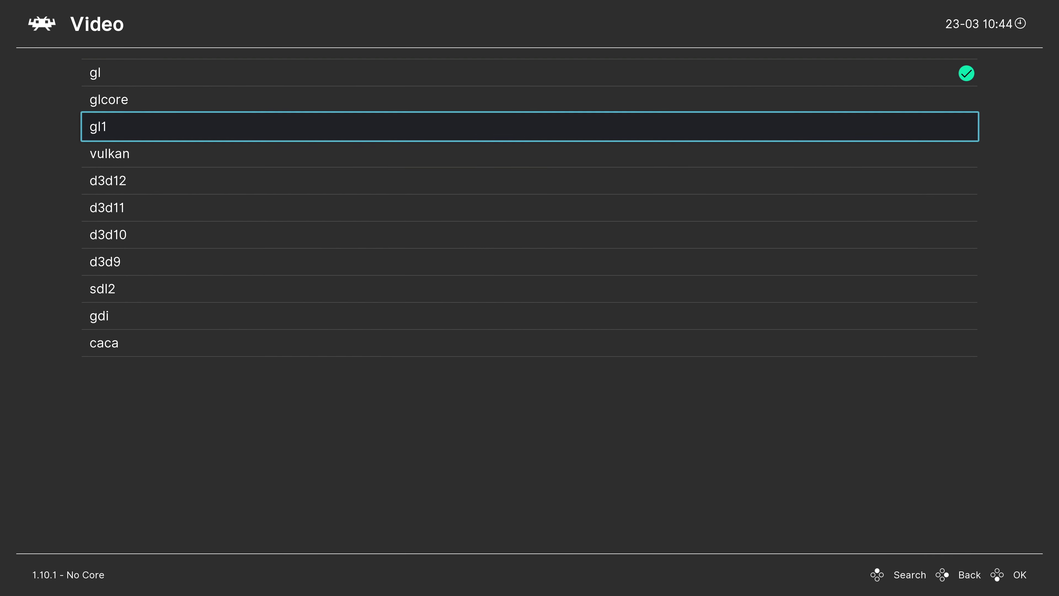
pyautogui.press('Down')
pyautogui.press('Return')
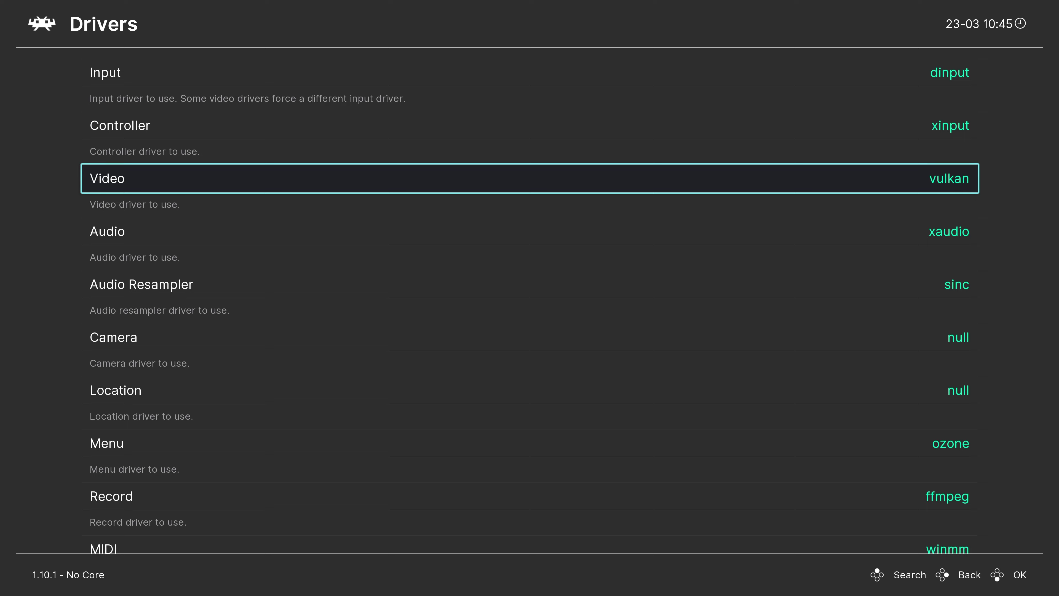
# Step: Reopen the video driver list to verify vulkan stays selected
pyautogui.press('Return')
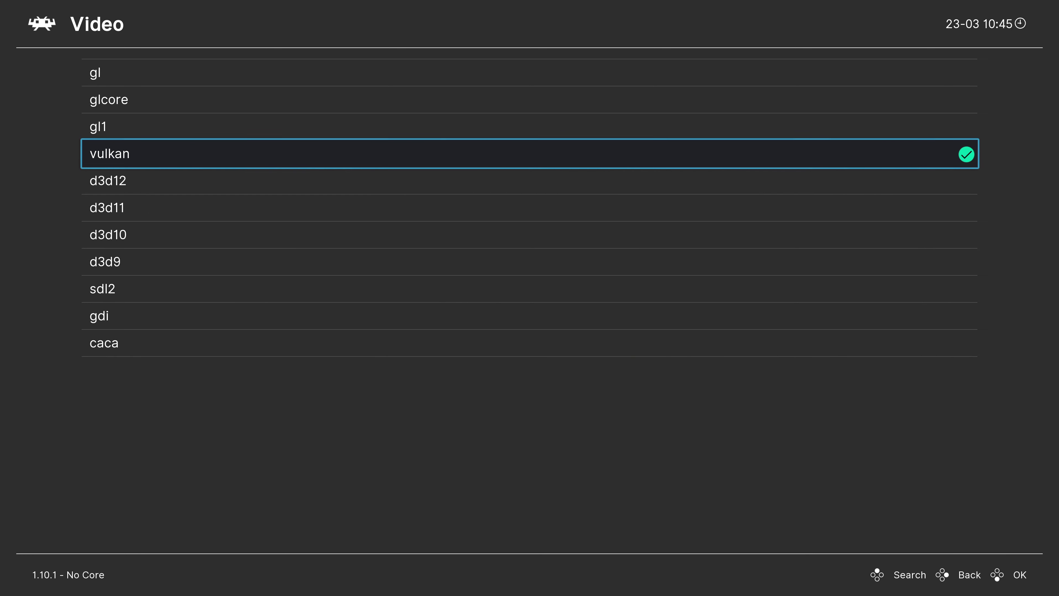
pyautogui.click(530, 180)
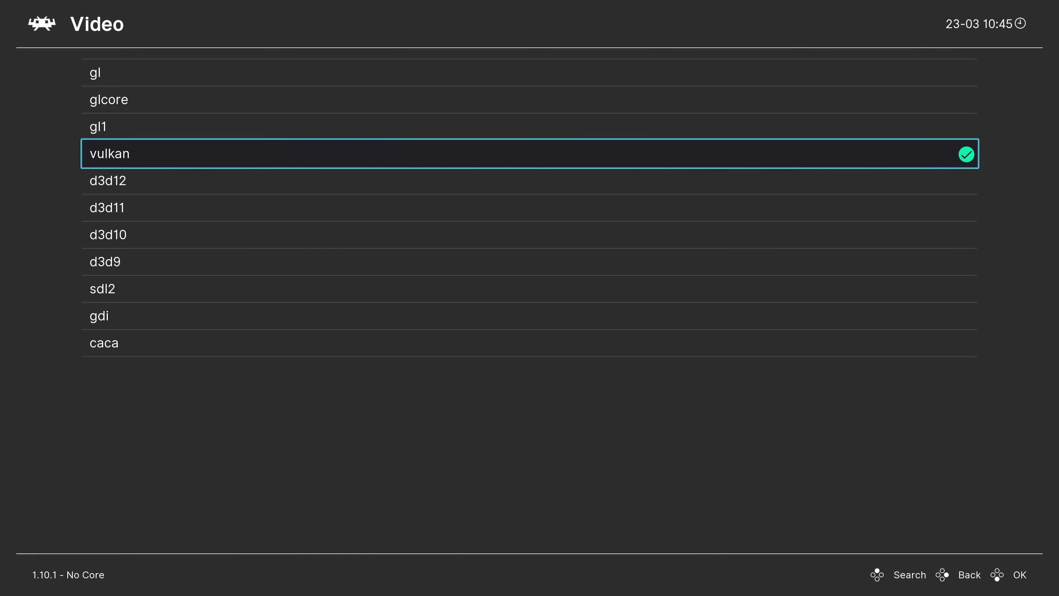
pyautogui.press('Return')
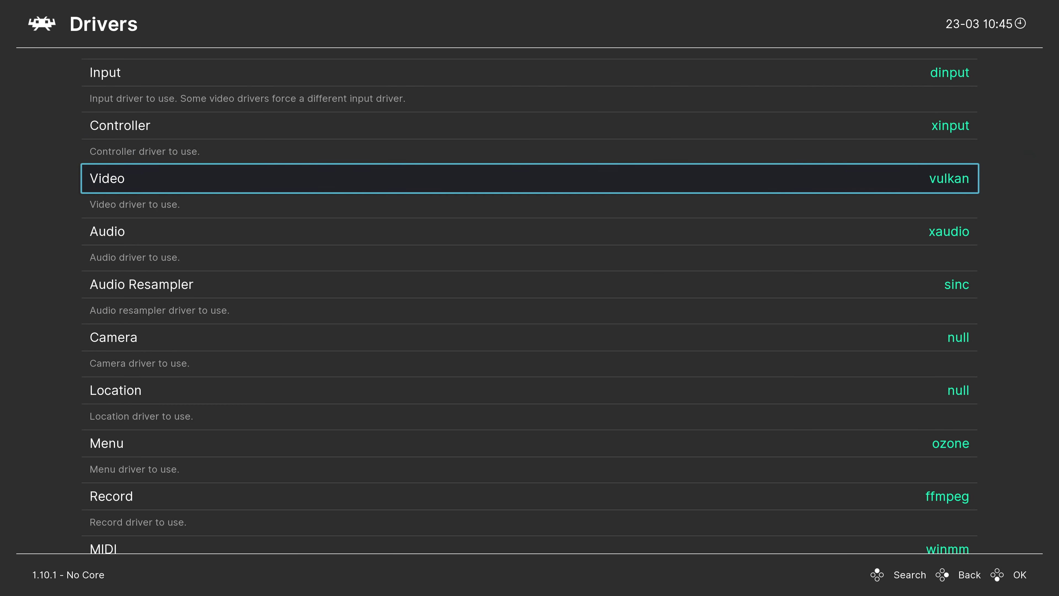
pyautogui.click(530, 231)
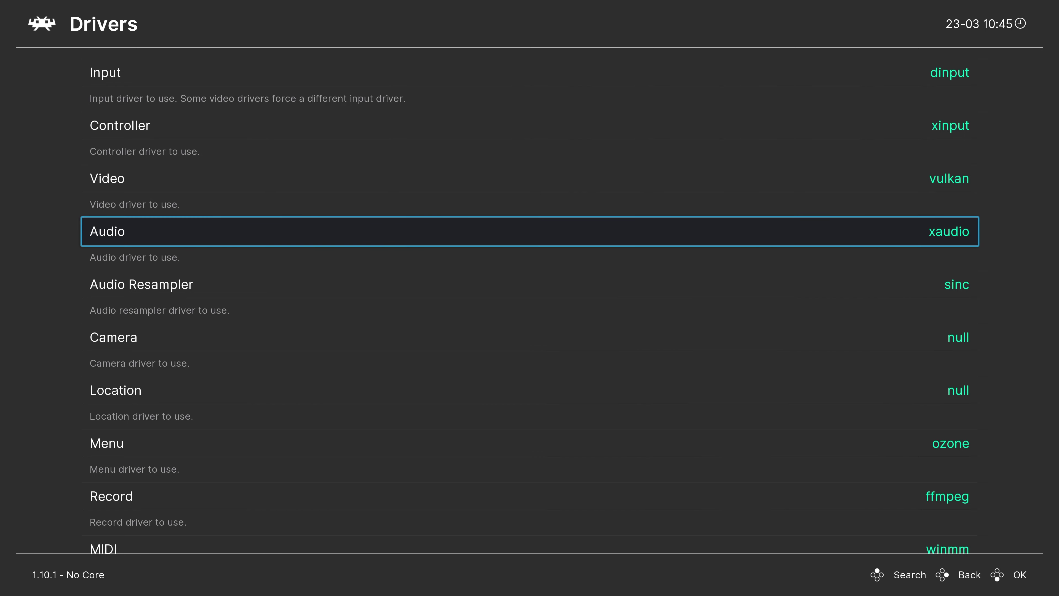
# Step: Keep the audio driver set to xaudio
pyautogui.press('Return')
pyautogui.press('Down')
pyautogui.press('Down')
pyautogui.press('Up')
pyautogui.press('Up')
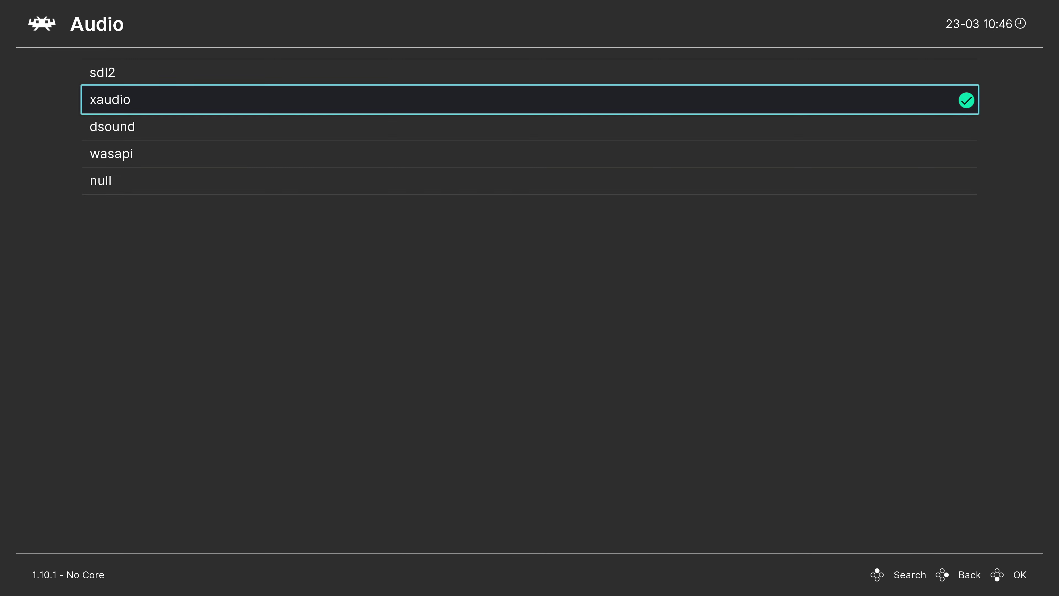
pyautogui.press('Return')
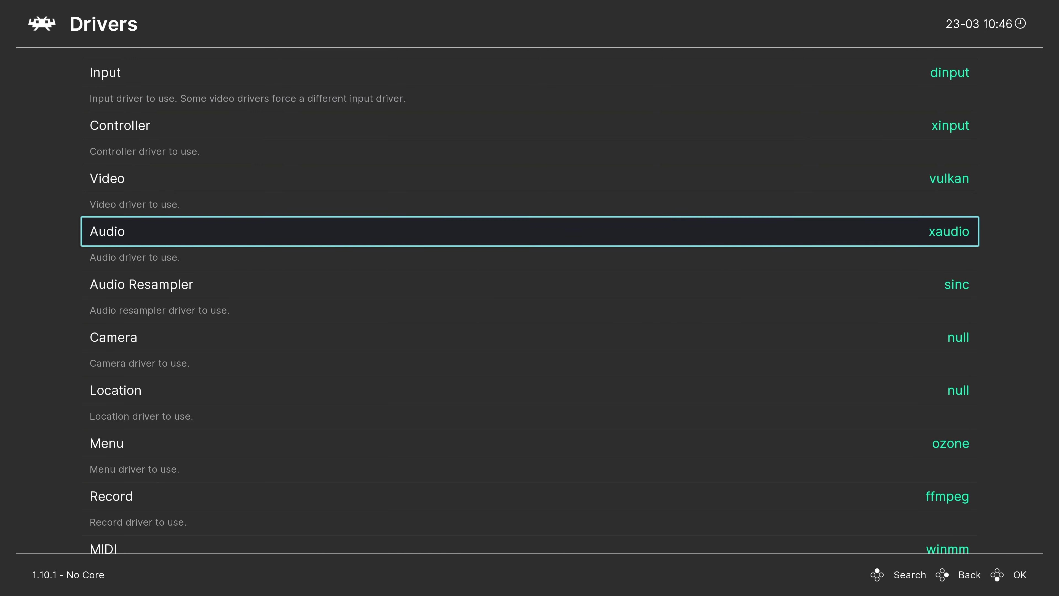
pyautogui.press('Down')
pyautogui.press('Down')
pyautogui.press('Down')
pyautogui.press('Down')
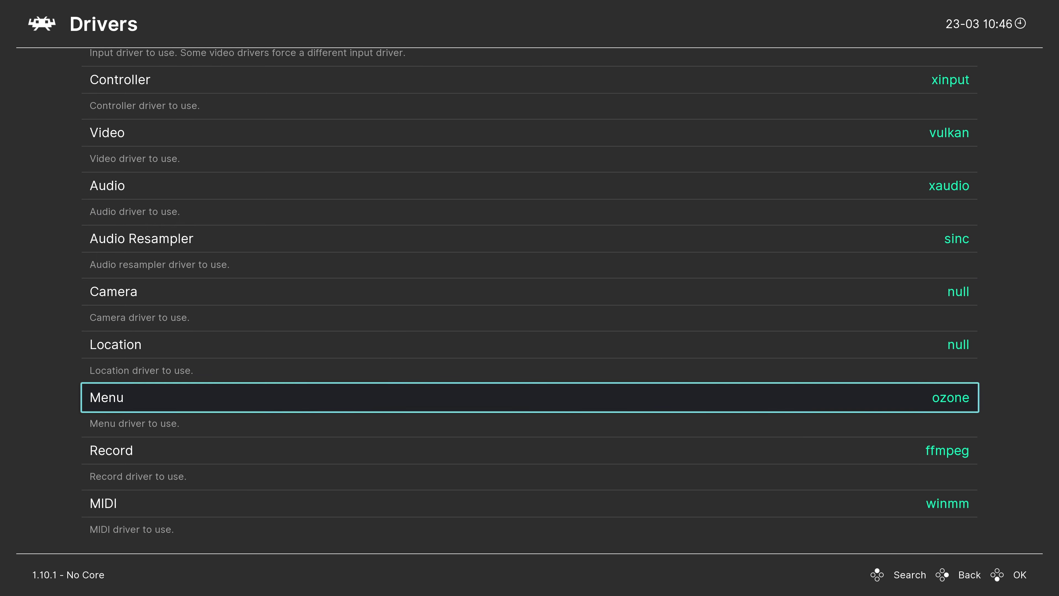
# Step: Leave the menu driver on ozone and back out to the Settings list
pyautogui.press('Return')
pyautogui.press('Down')
pyautogui.press('Down')
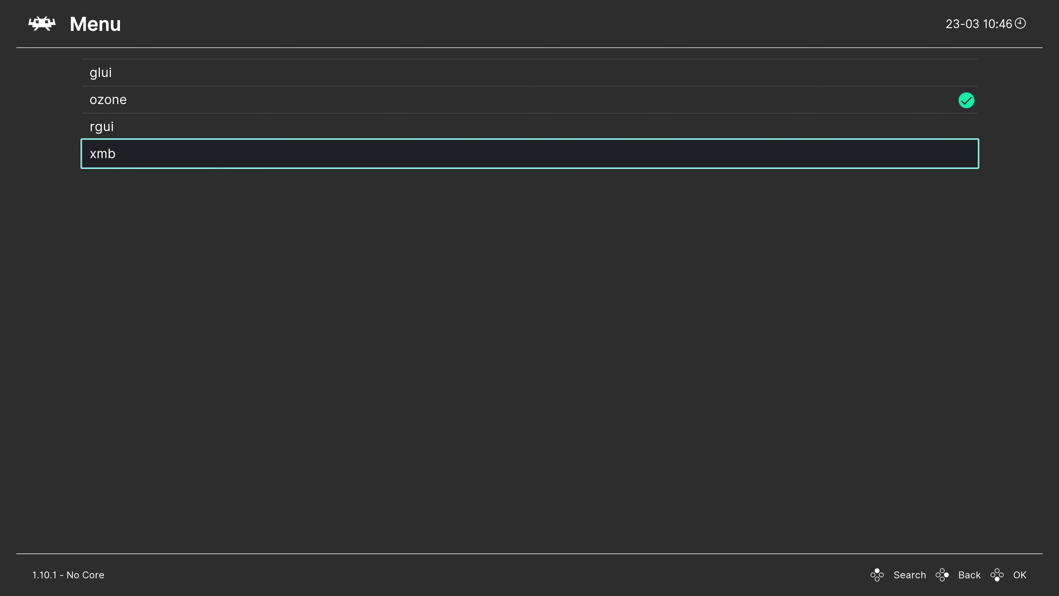
pyautogui.press('Up')
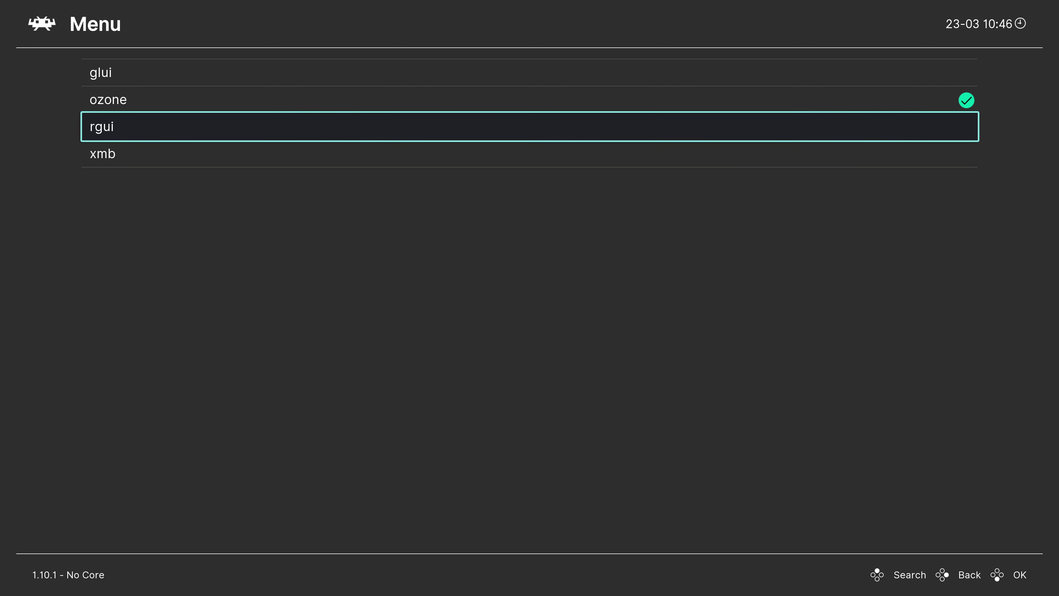
pyautogui.press('Down')
pyautogui.press('Up')
pyautogui.press('Up')
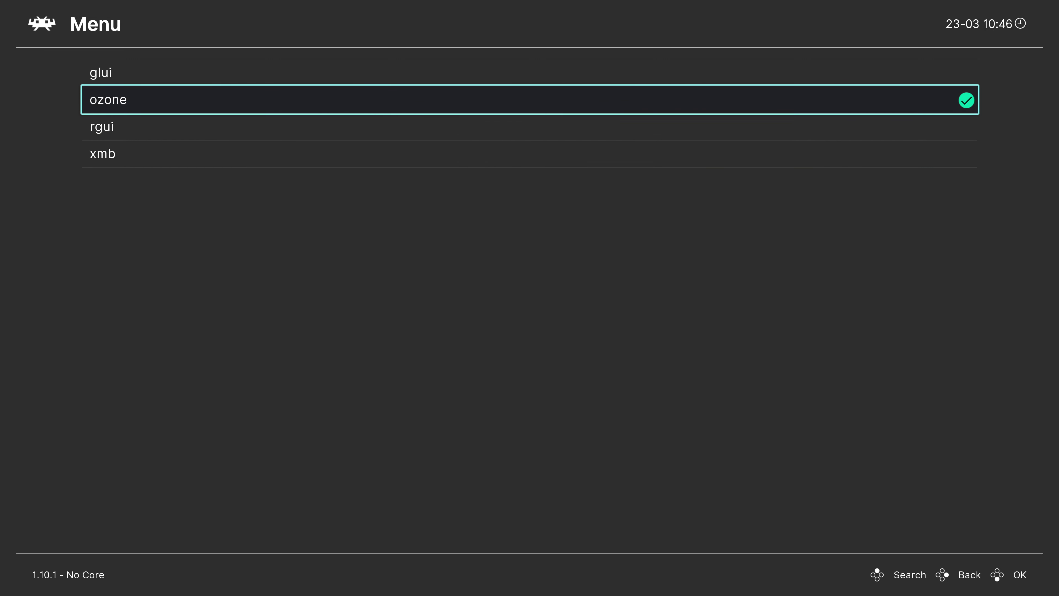
pyautogui.press('Down')
pyautogui.press('Down')
pyautogui.press('BackSpace')
pyautogui.press('BackSpace')
pyautogui.press('Down')
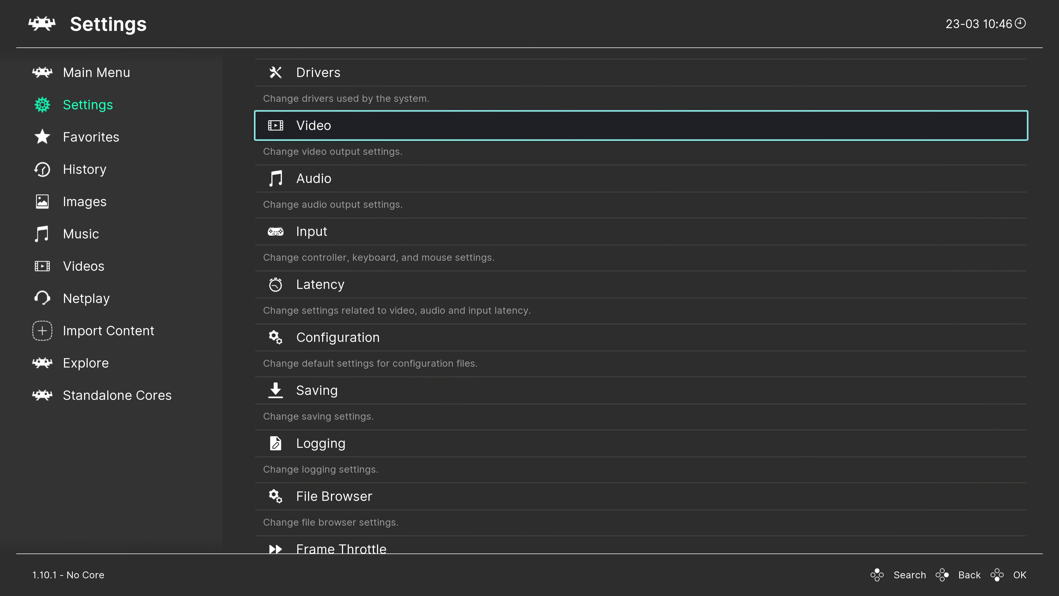
# Step: Review the CRT SwitchRes options under Settings > Video, leaving both off
pyautogui.press('Return')
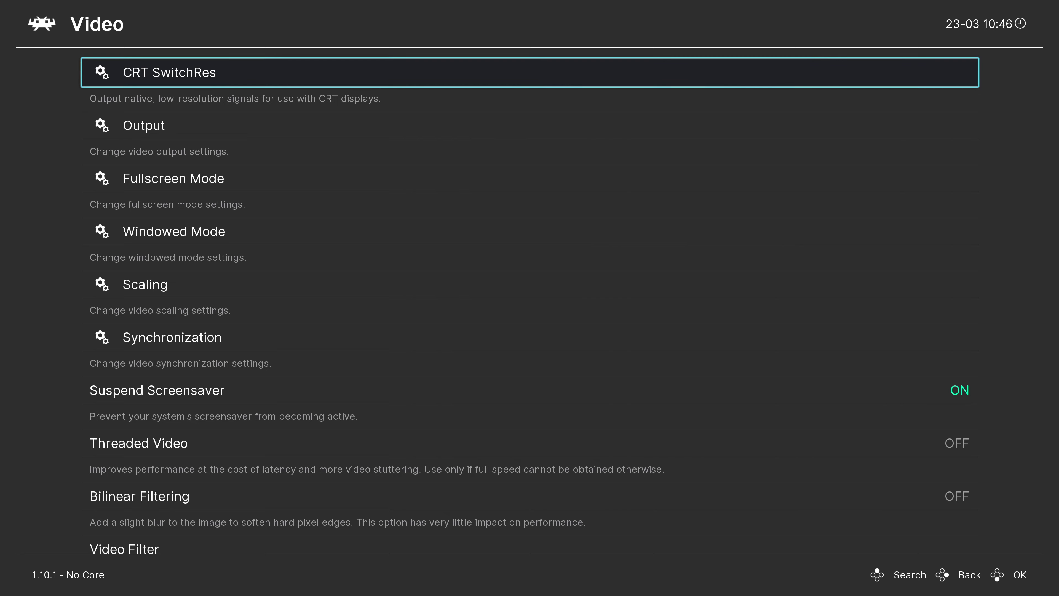
pyautogui.press('Return')
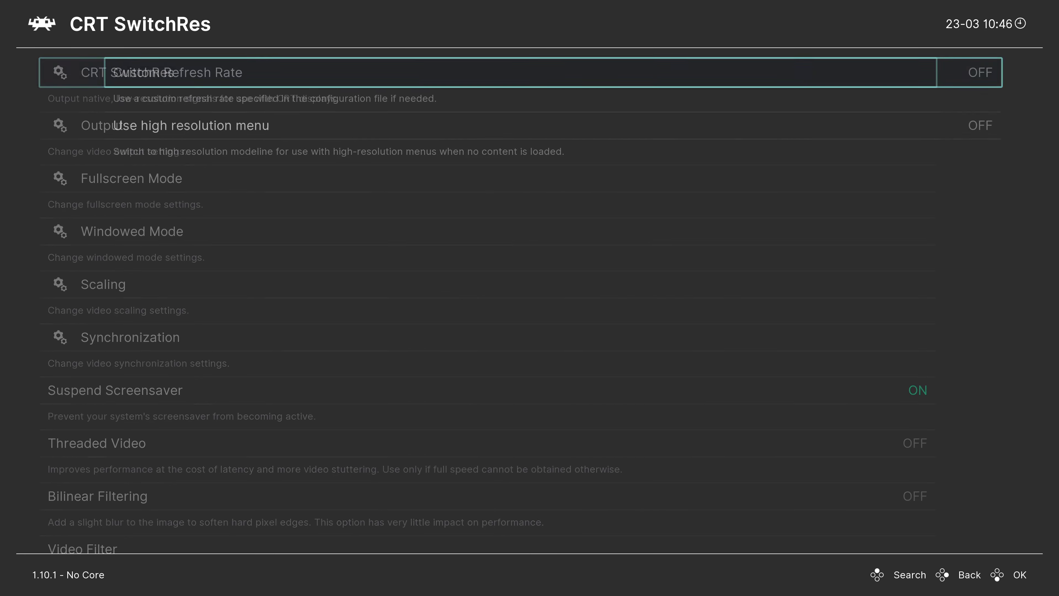
pyautogui.press('BackSpace')
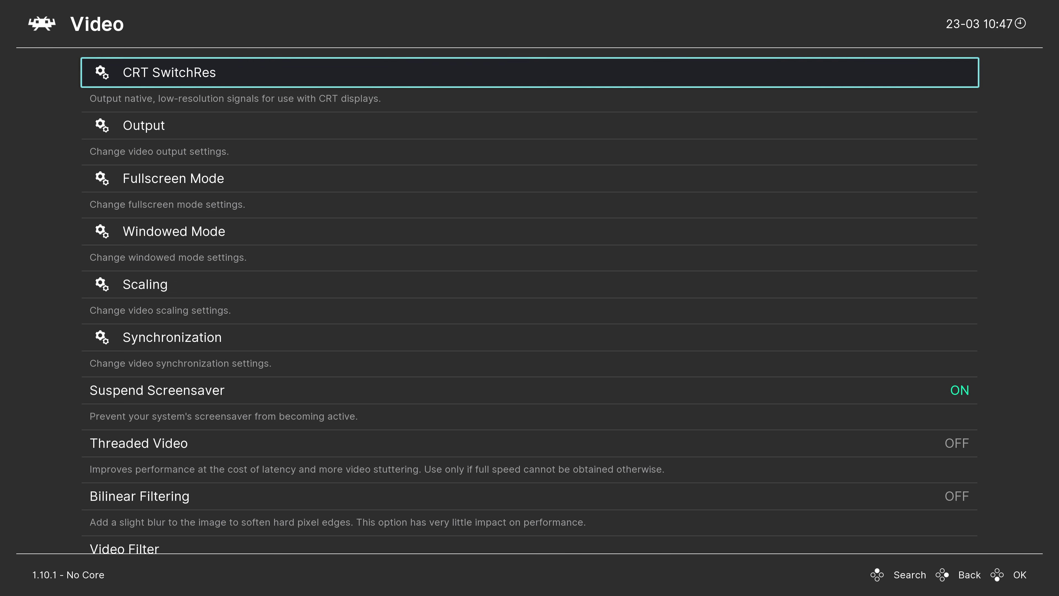
pyautogui.press('Return')
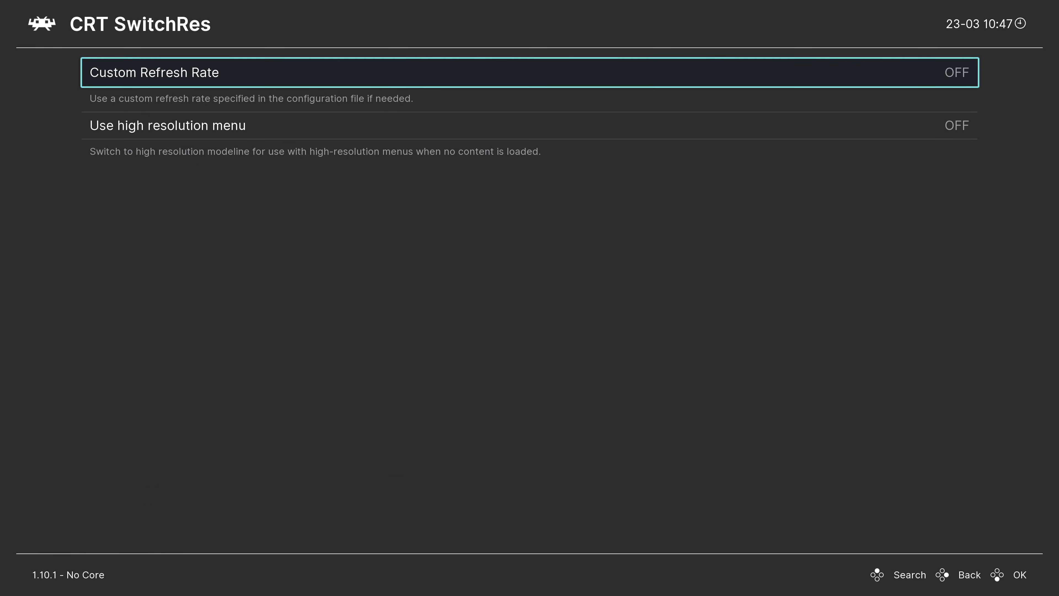
pyautogui.press('BackSpace')
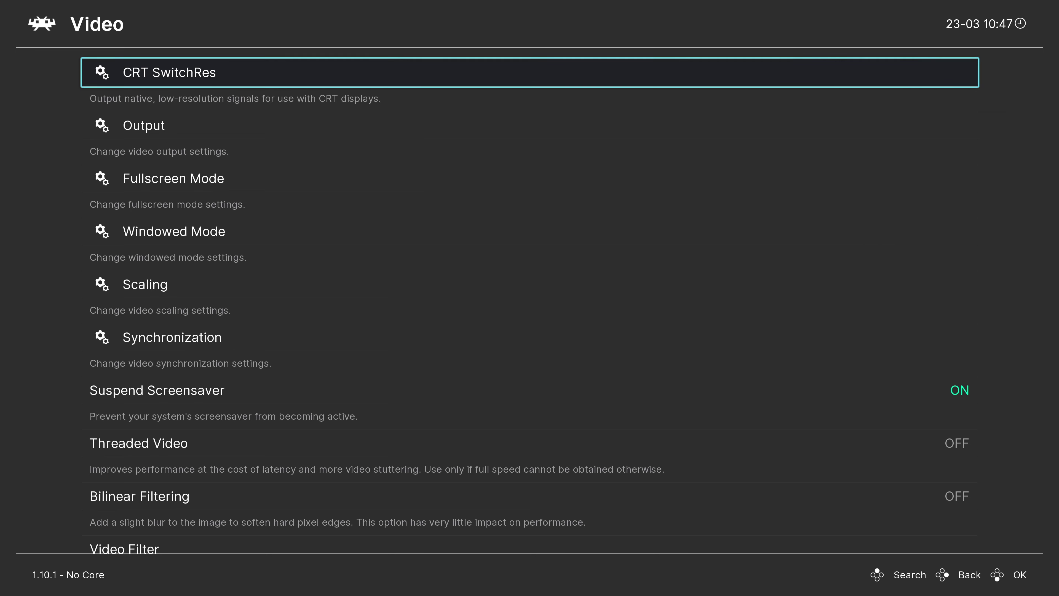
pyautogui.press('Down')
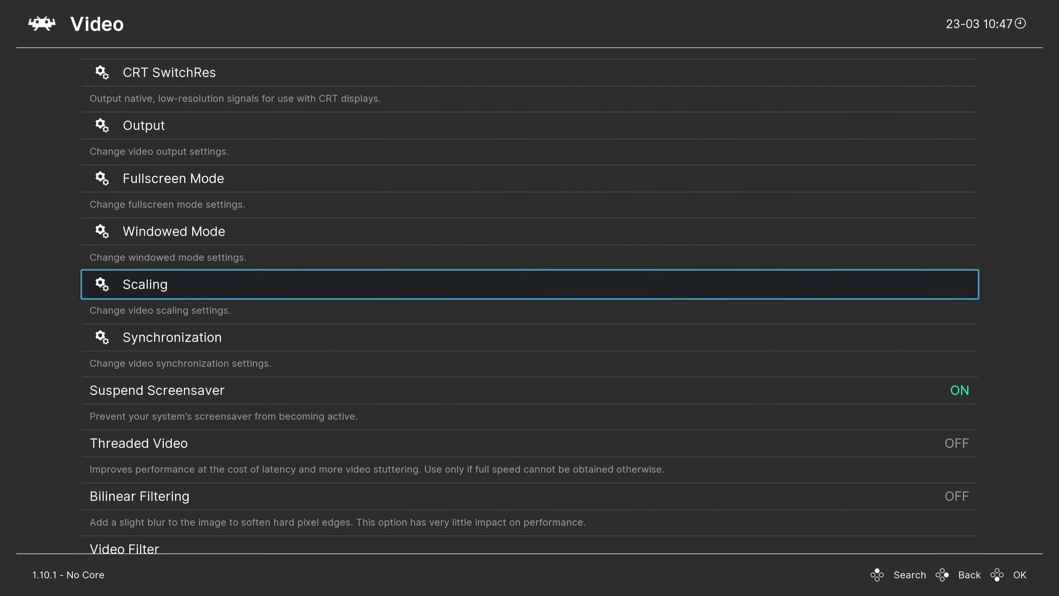
# Step: Turn Integer Scale on in Video > Scaling
pyautogui.press('Return')
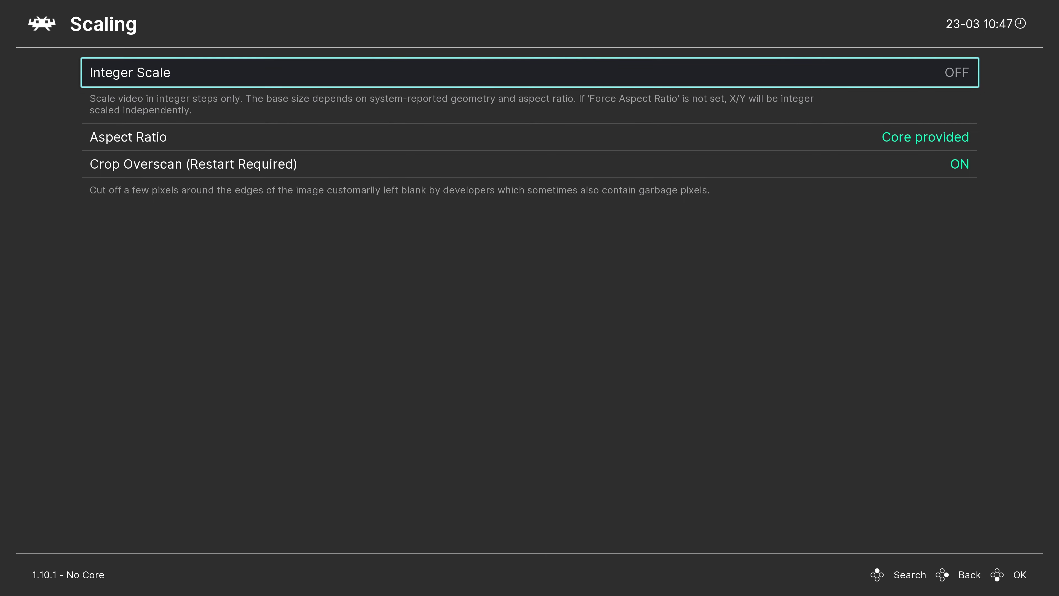
pyautogui.press('Return')
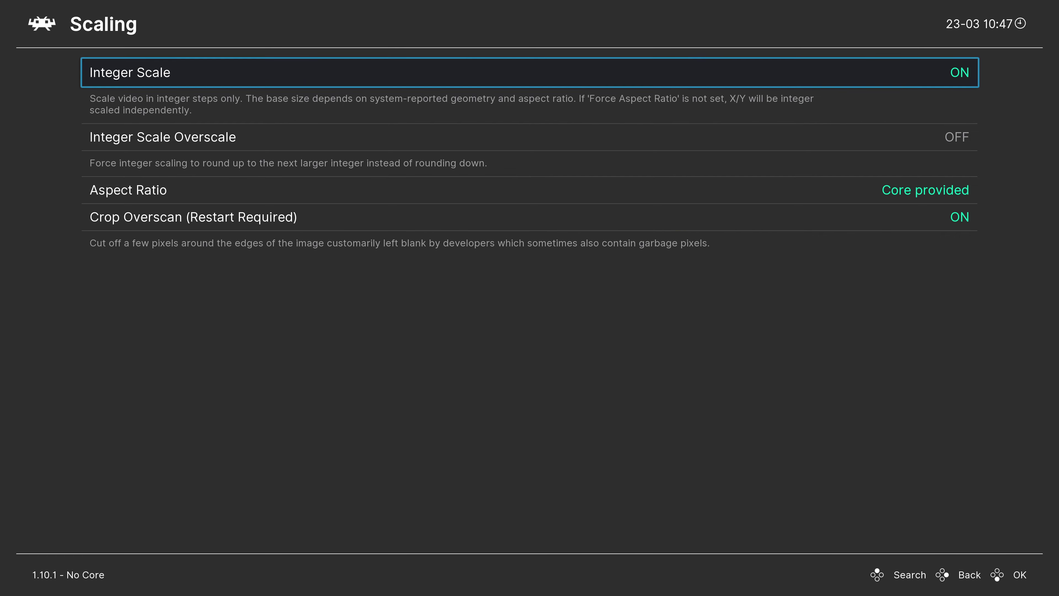
pyautogui.press('Down')
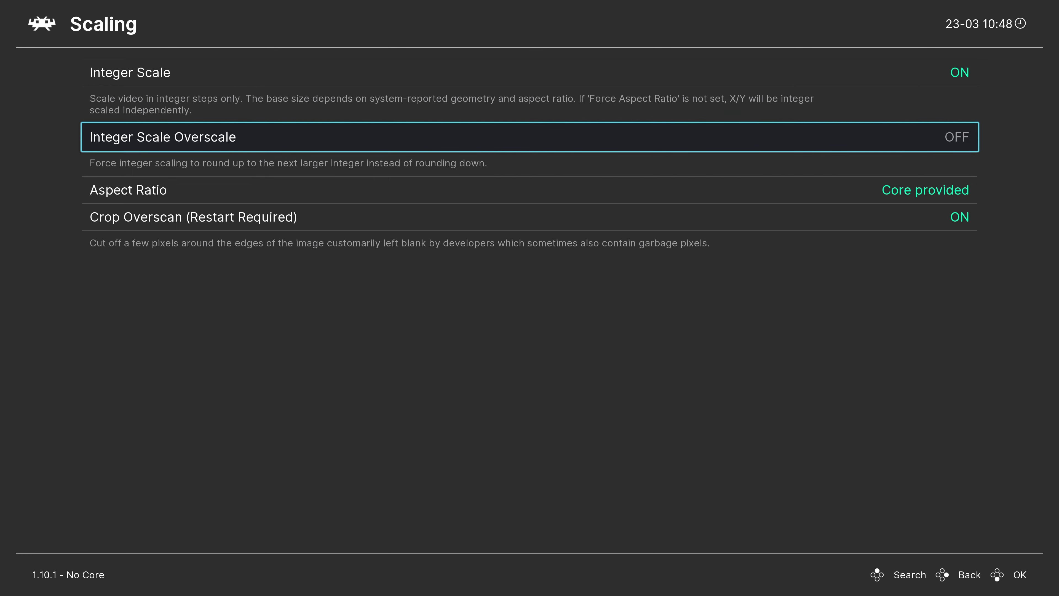
# Step: Keep the Aspect Ratio at Core provided and return to the Video settings
pyautogui.press('Down')
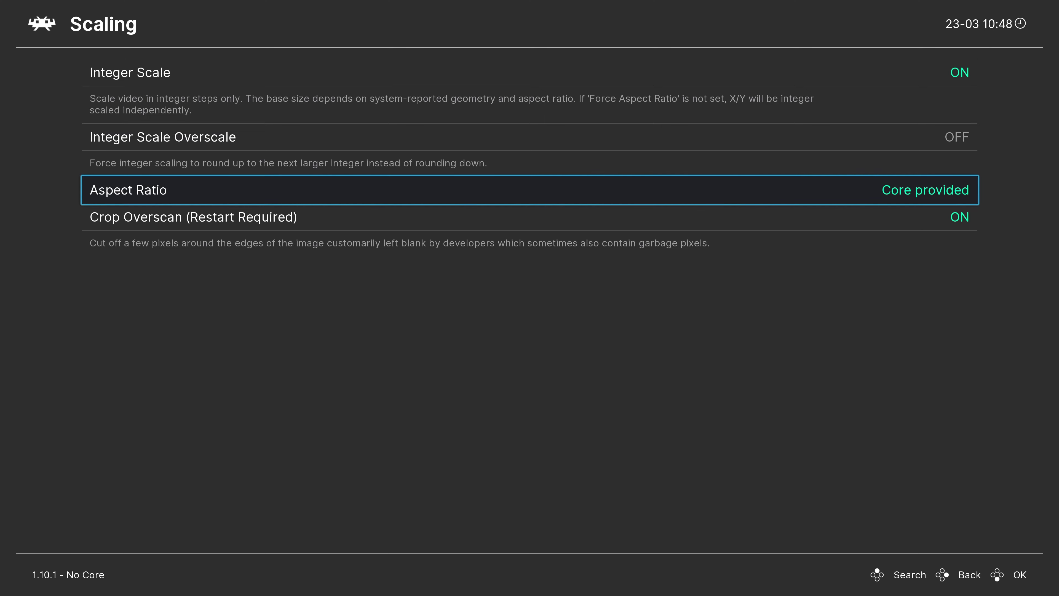
pyautogui.press('Return')
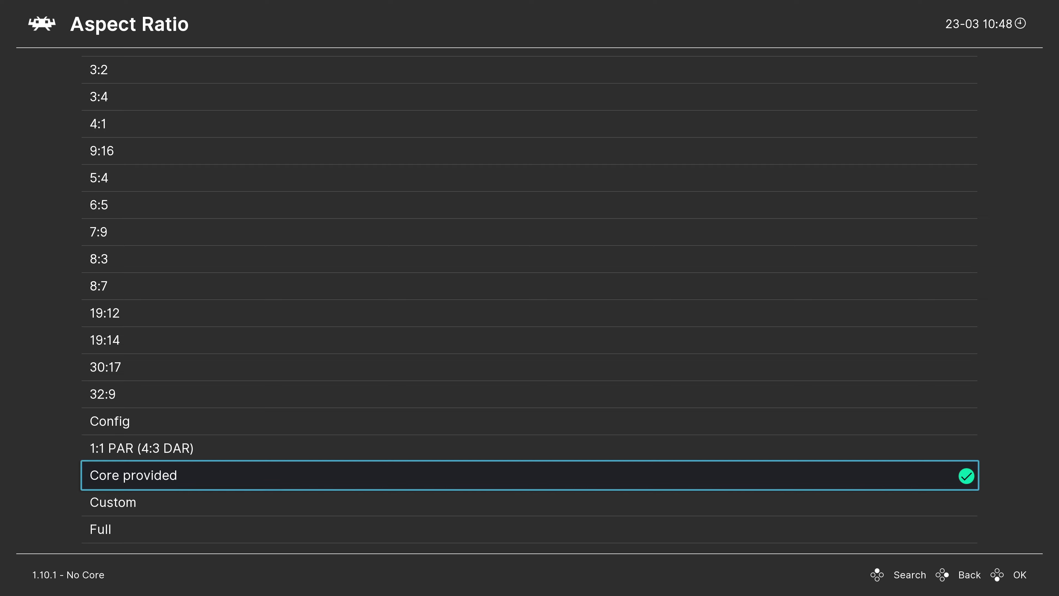
pyautogui.press('Up')
pyautogui.press('Up')
pyautogui.press('Up')
pyautogui.press('Up')
pyautogui.press('Up')
pyautogui.press('Up')
pyautogui.press('Up')
pyautogui.press('Up')
pyautogui.press('Up')
pyautogui.press('Up')
pyautogui.press('Up')
pyautogui.press('Up')
pyautogui.press('Up')
pyautogui.press('Up')
pyautogui.press('Up')
pyautogui.press('Up')
pyautogui.press('Up')
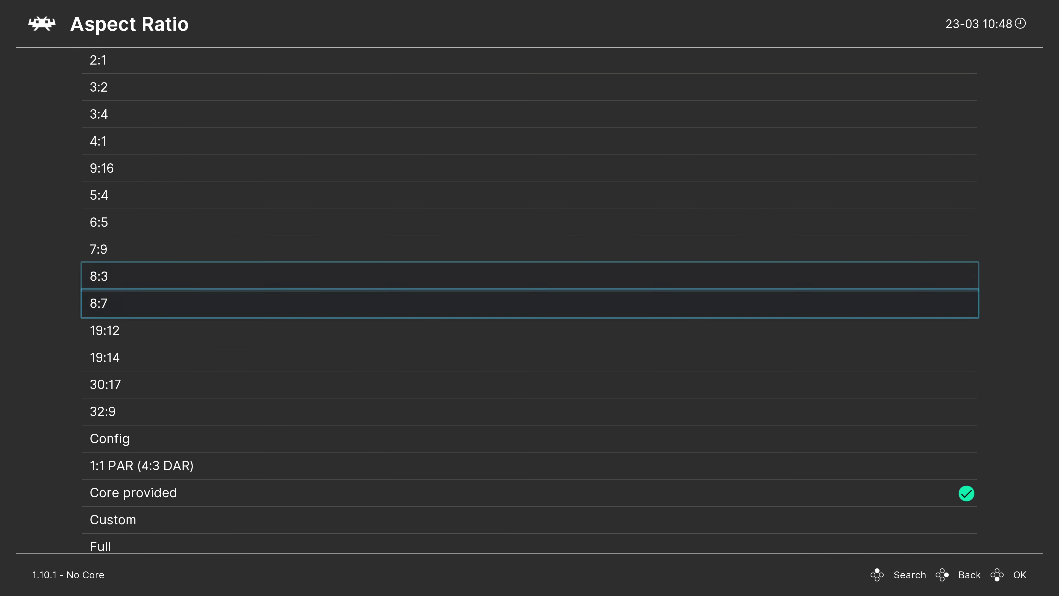
pyautogui.press('Down')
pyautogui.press('Down')
pyautogui.press('Down')
pyautogui.press('Down')
pyautogui.press('Down')
pyautogui.press('Down')
pyautogui.press('Down')
pyautogui.press('Down')
pyautogui.press('Down')
pyautogui.press('Down')
pyautogui.press('Down')
pyautogui.press('Down')
pyautogui.press('Down')
pyautogui.press('Down')
pyautogui.press('Down')
pyautogui.press('Down')
pyautogui.press('Down')
pyautogui.press('Down')
pyautogui.press('Return')
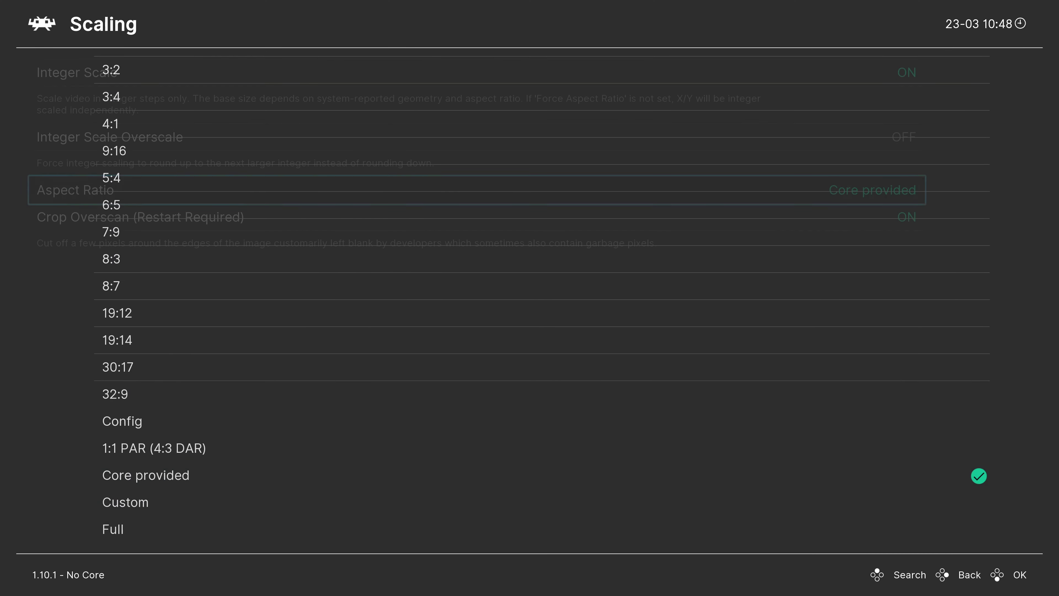
pyautogui.press('BackSpace')
pyautogui.press('Down')
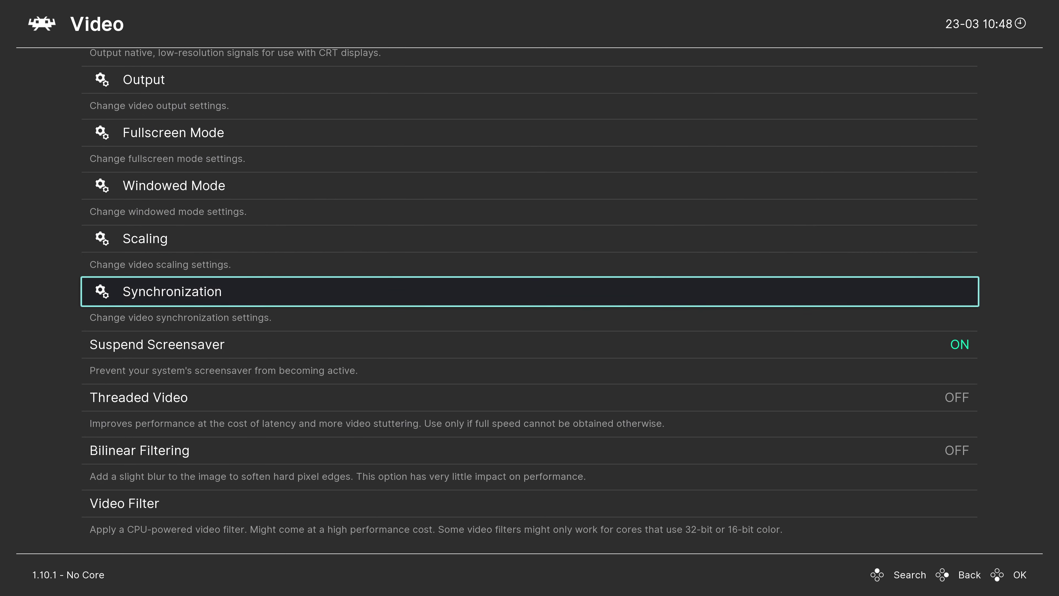
# Step: Turn on Hard GPU Sync and Sync to Exact Content Framerate (G-Sync, FreeSync) under Video > Synchronization
pyautogui.press('Return')
pyautogui.press('Down')
pyautogui.press('Down')
pyautogui.press('Down')
pyautogui.press('Down')
pyautogui.press('Down')
pyautogui.press('Down')
pyautogui.press('Up')
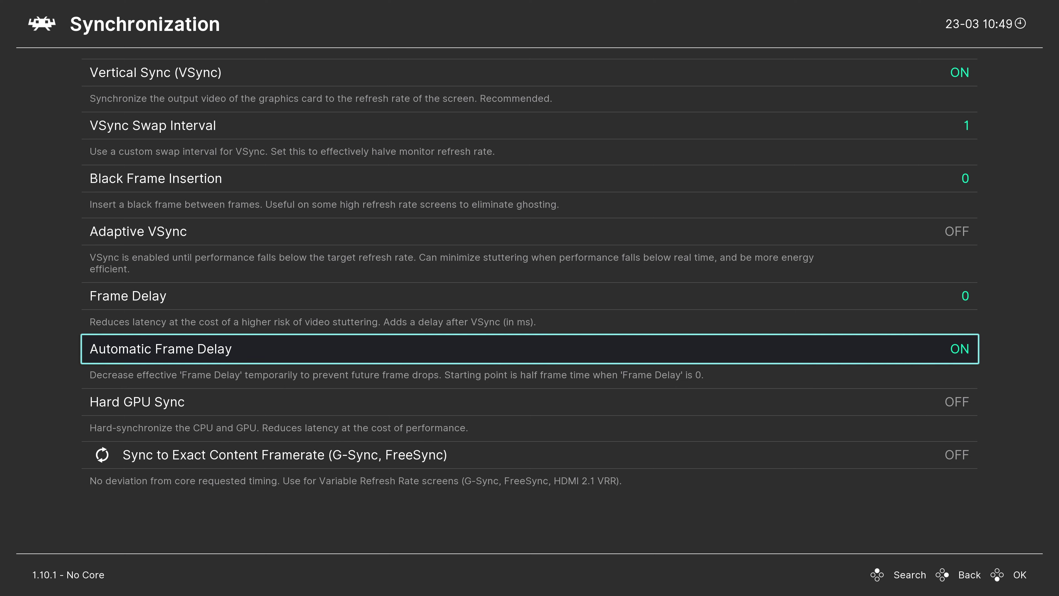
pyautogui.press('Up')
pyautogui.press('Down')
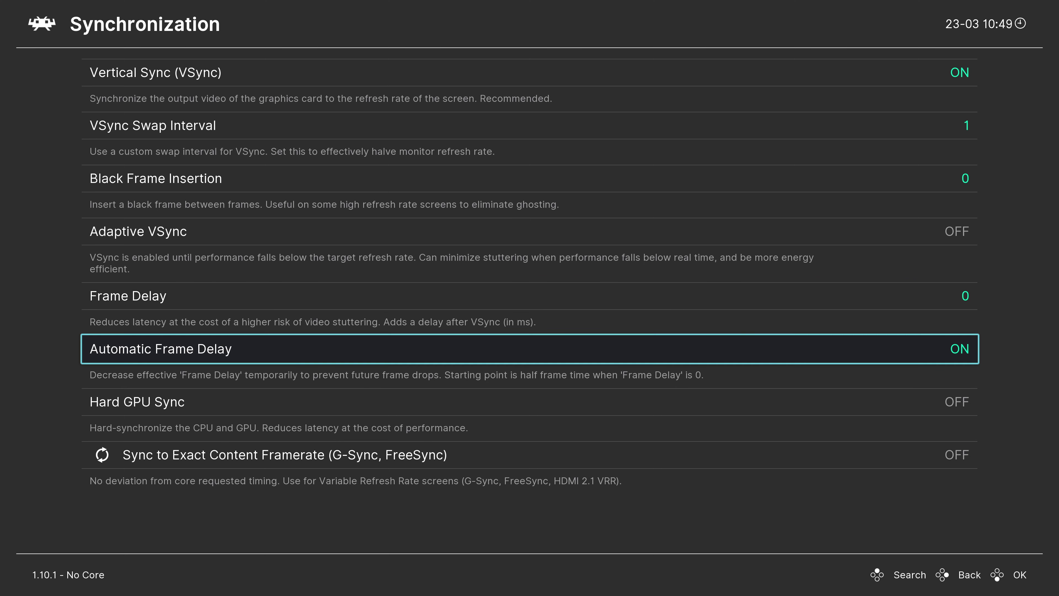
pyautogui.press('Up')
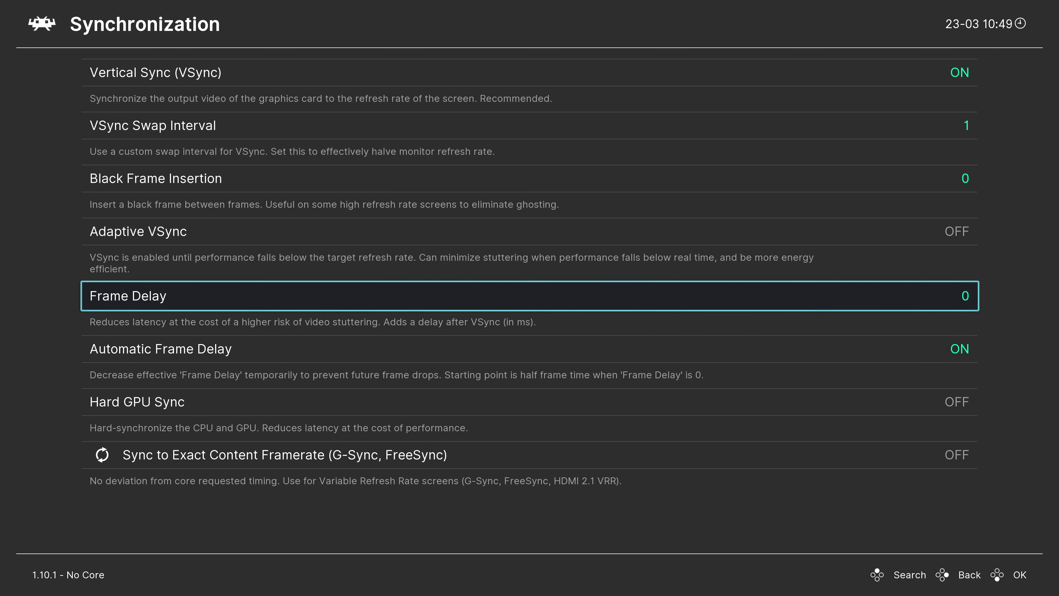
pyautogui.press('Down')
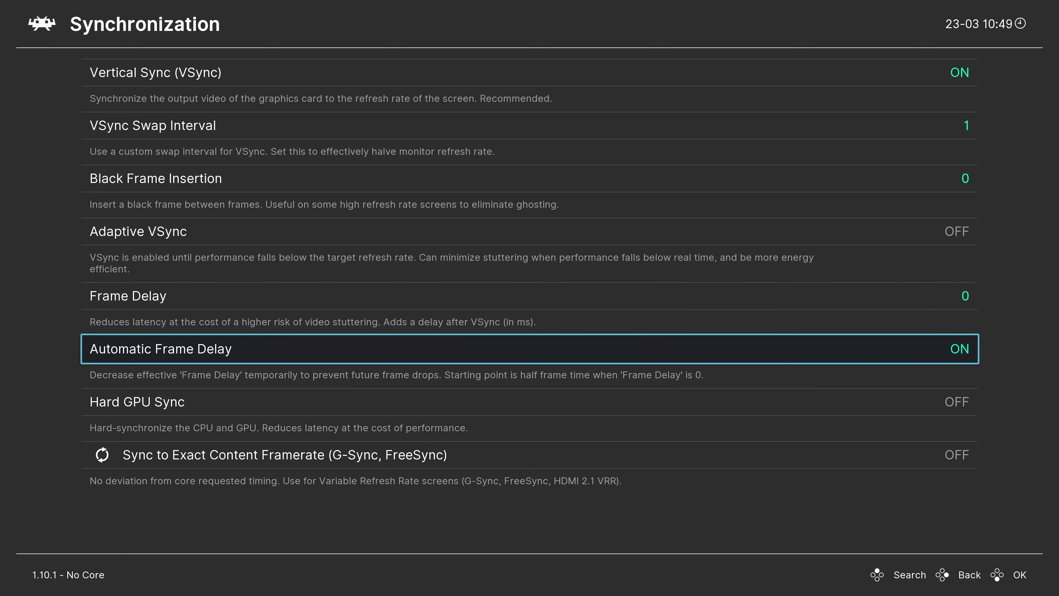
pyautogui.press('Down')
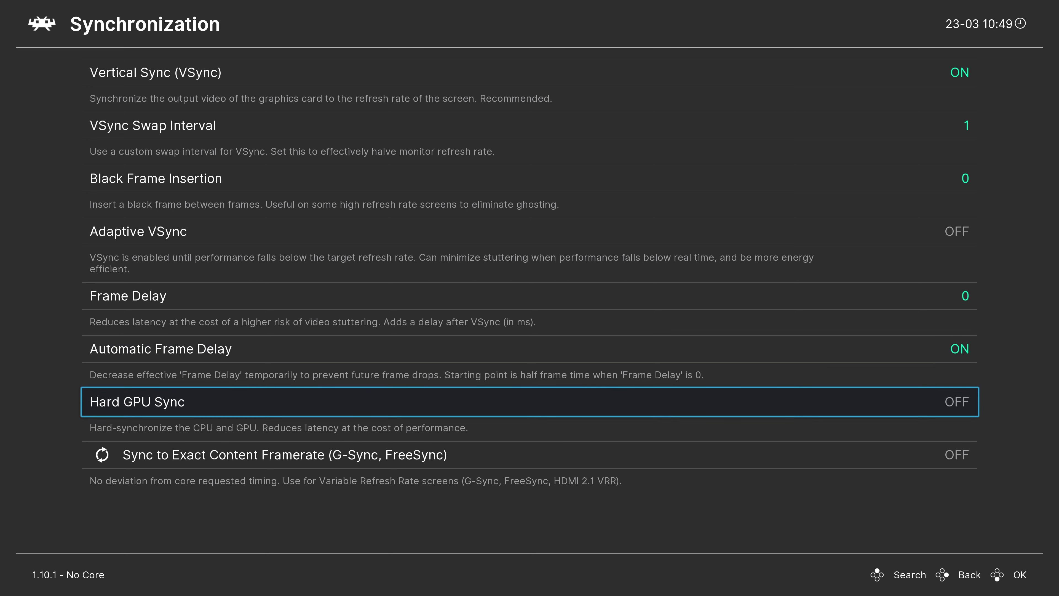
pyautogui.press('Return')
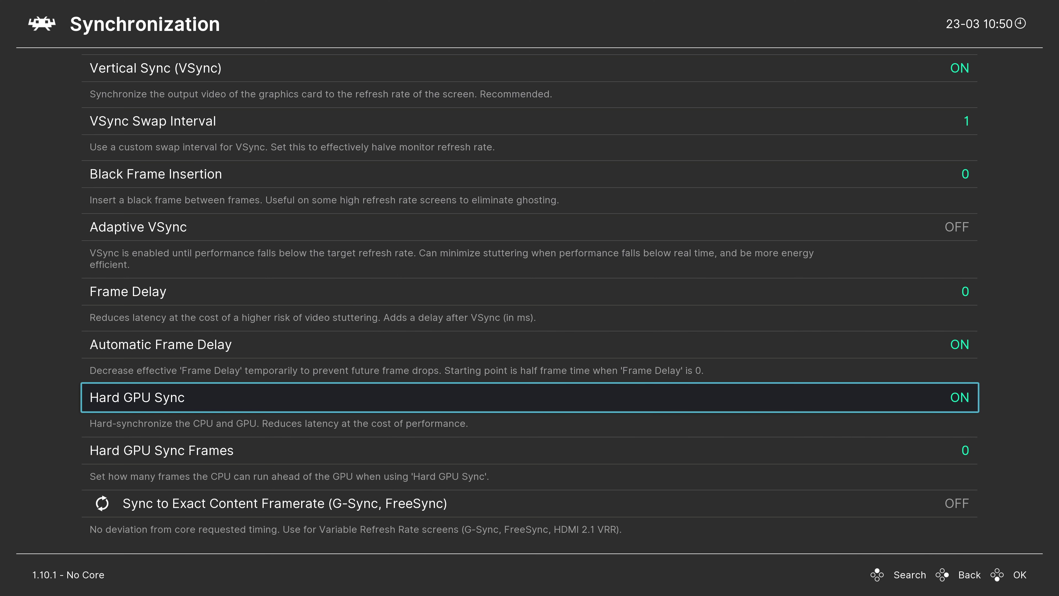
pyautogui.press('Down')
pyautogui.press('Down')
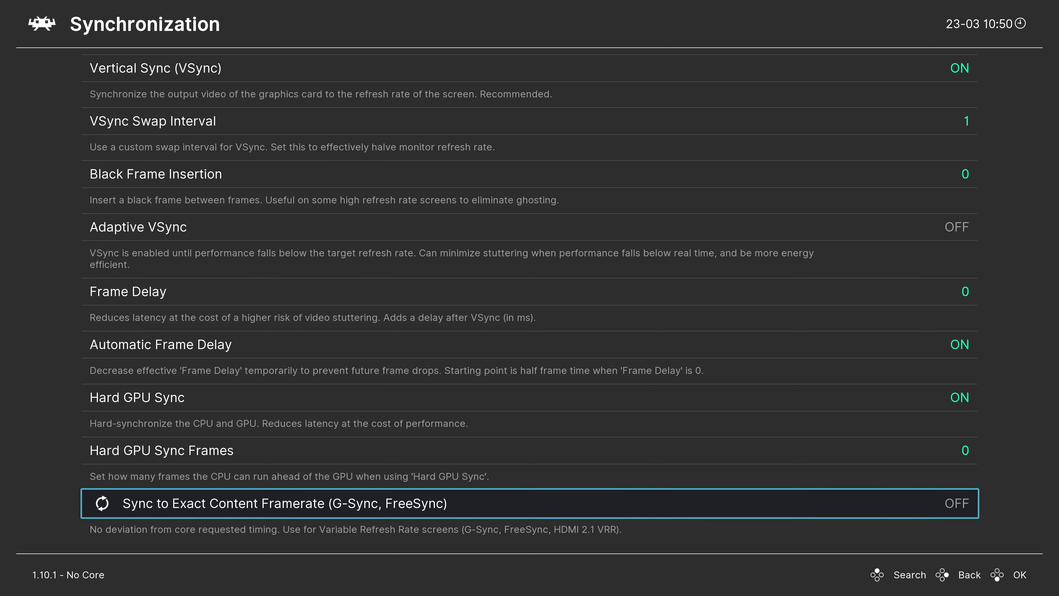
pyautogui.press('Return')
pyautogui.press('BackSpace')
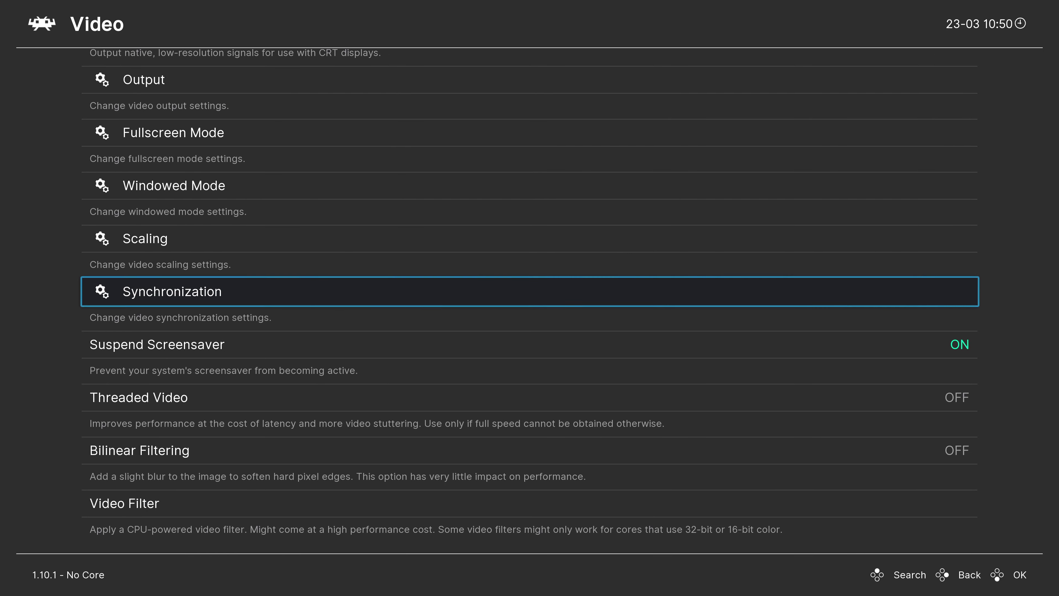
# Step: Browse the Video Filter list of .filt files without applying one, then open Input settings
pyautogui.press('Down')
pyautogui.press('Down')
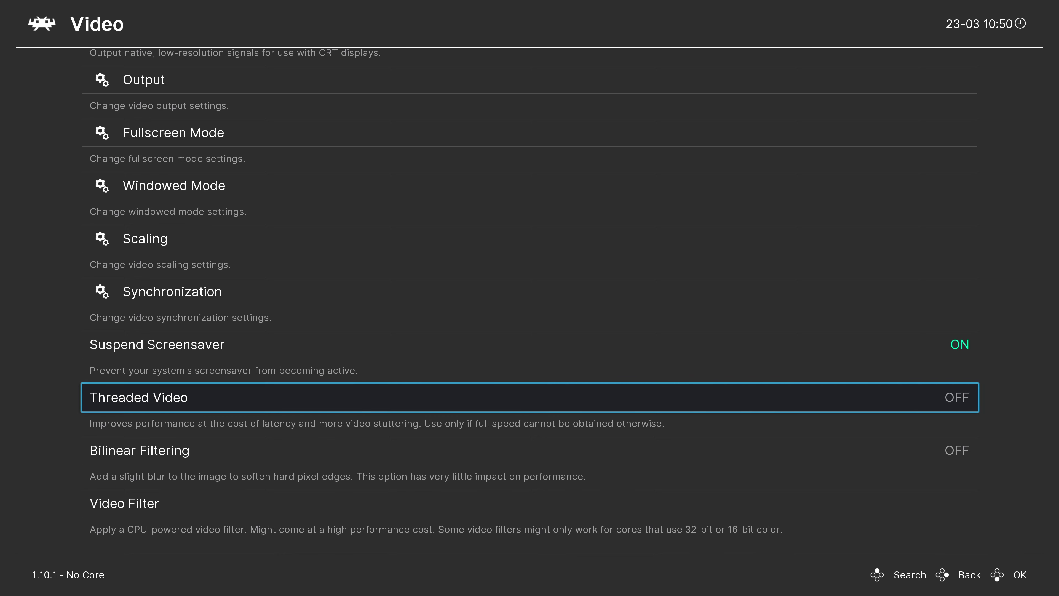
pyautogui.press('Down')
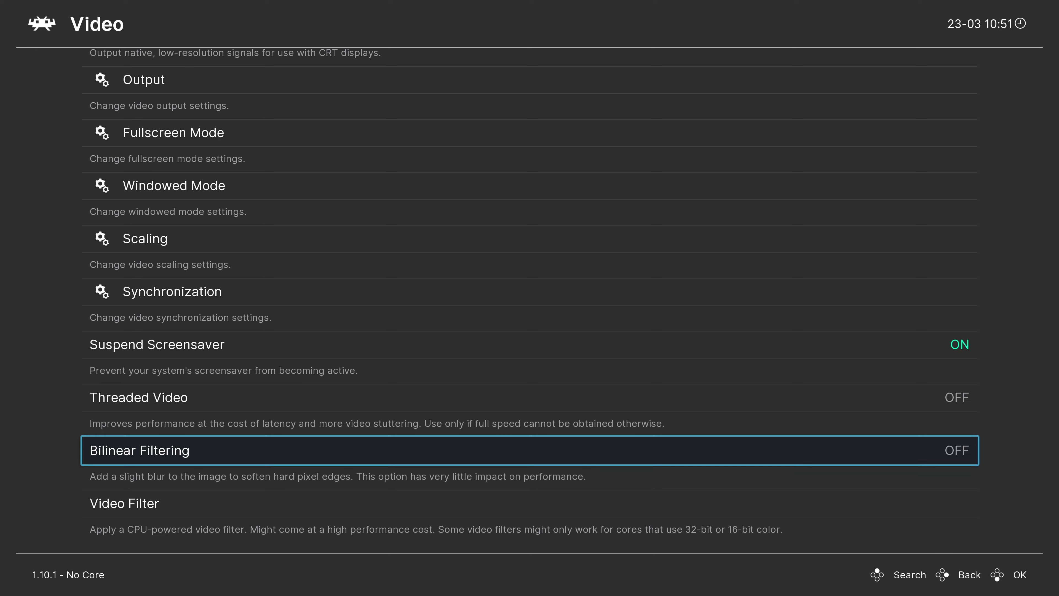
pyautogui.click(529, 503)
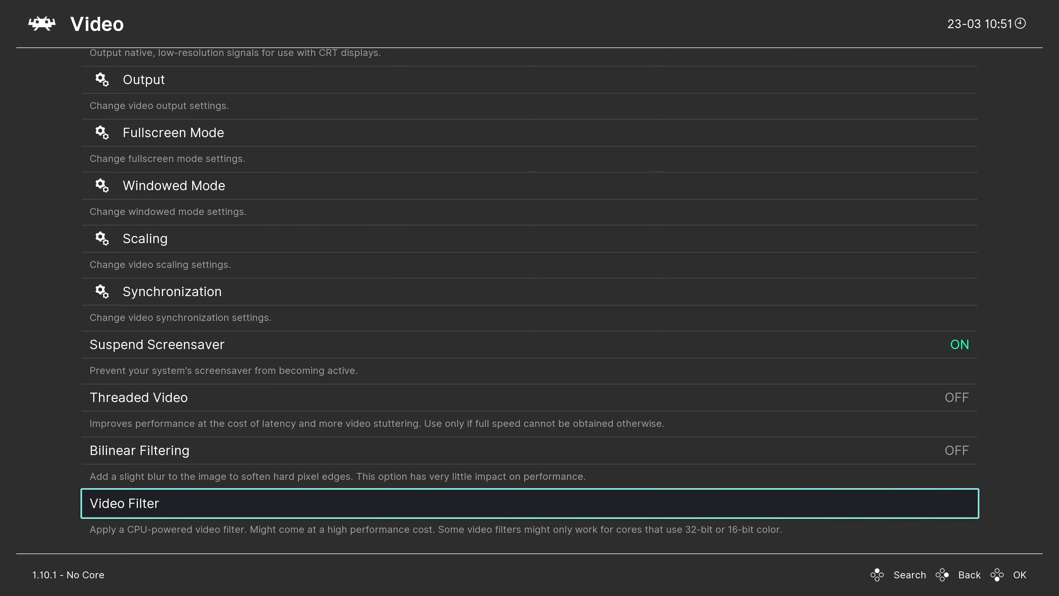
pyautogui.press('Return')
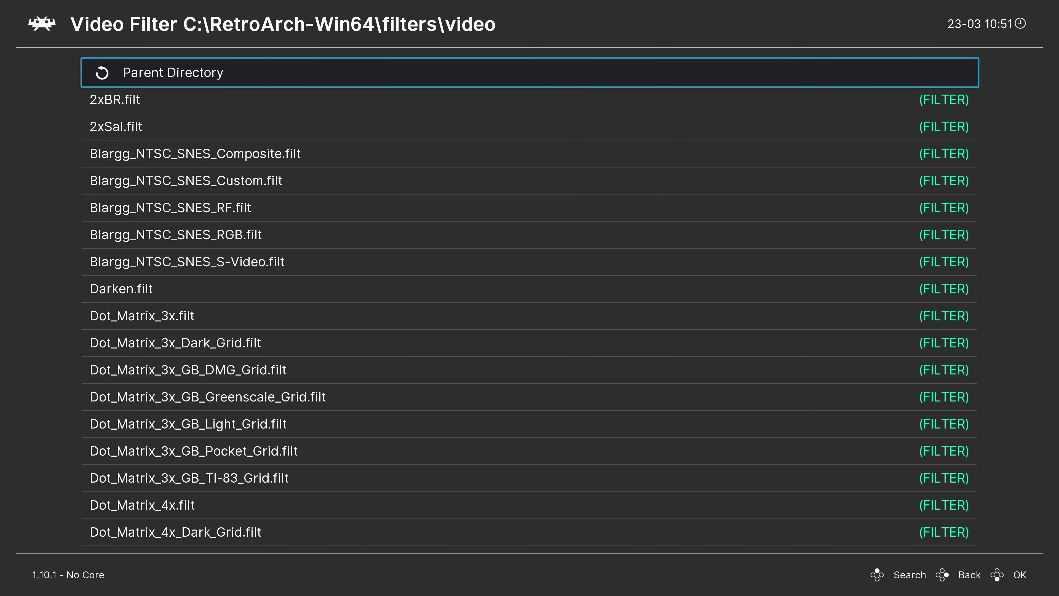
pyautogui.press('Up')
pyautogui.press('Up')
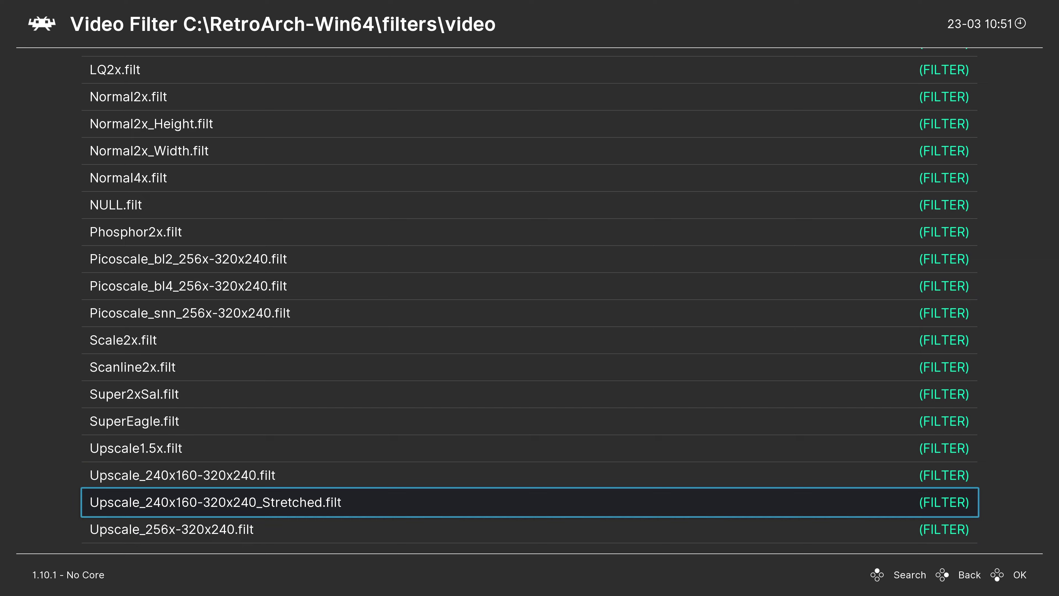
pyautogui.press('Up')
pyautogui.press('Up')
pyautogui.press('Up')
pyautogui.press('Up')
pyautogui.press('Up')
pyautogui.press('Up')
pyautogui.press('Up')
pyautogui.press('Up')
pyautogui.press('Up')
pyautogui.press('Up')
pyautogui.press('Up')
pyautogui.press('Up')
pyautogui.press('Up')
pyautogui.press('Up')
pyautogui.press('Up')
pyautogui.press('Up')
pyautogui.press('Up')
pyautogui.press('Up')
pyautogui.press('Up')
pyautogui.press('Up')
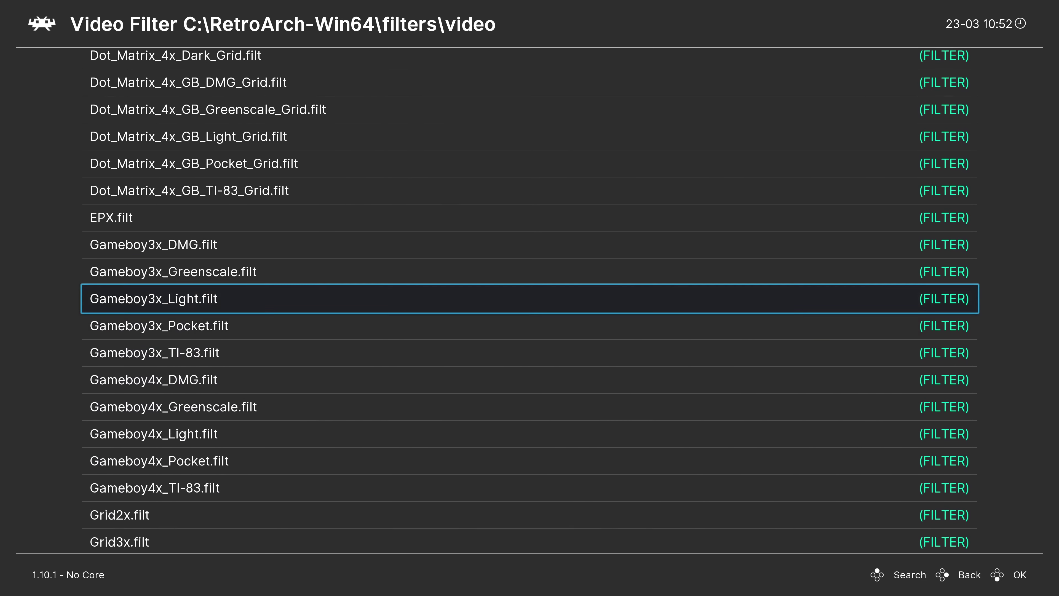
pyautogui.press('Up')
pyautogui.press('Up')
pyautogui.press('Up')
pyautogui.press('Up')
pyautogui.press('Up')
pyautogui.press('Up')
pyautogui.press('Up')
pyautogui.press('Up')
pyautogui.press('Up')
pyautogui.press('Up')
pyautogui.press('Up')
pyautogui.press('Up')
pyautogui.press('Up')
pyautogui.press('Up')
pyautogui.press('Up')
pyautogui.press('Up')
pyautogui.press('Up')
pyautogui.press('Up')
pyautogui.press('Up')
pyautogui.press('Up')
pyautogui.press('Up')
pyautogui.press('Up')
pyautogui.press('Up')
pyautogui.press('Up')
pyautogui.press('Up')
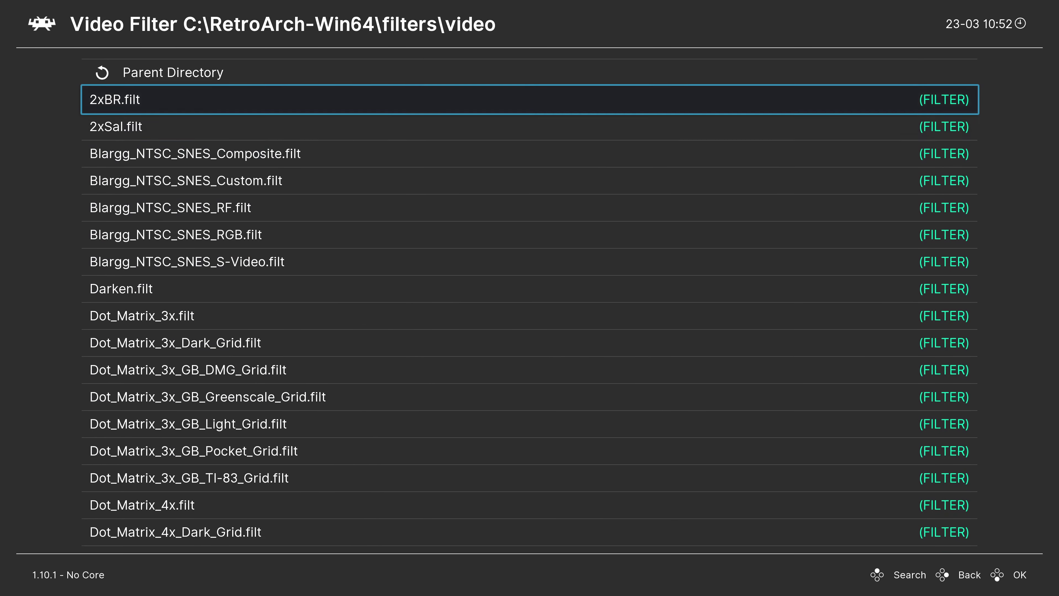
pyautogui.press('BackSpace')
pyautogui.press('BackSpace')
pyautogui.press('Down')
pyautogui.press('Down')
pyautogui.press('Return')
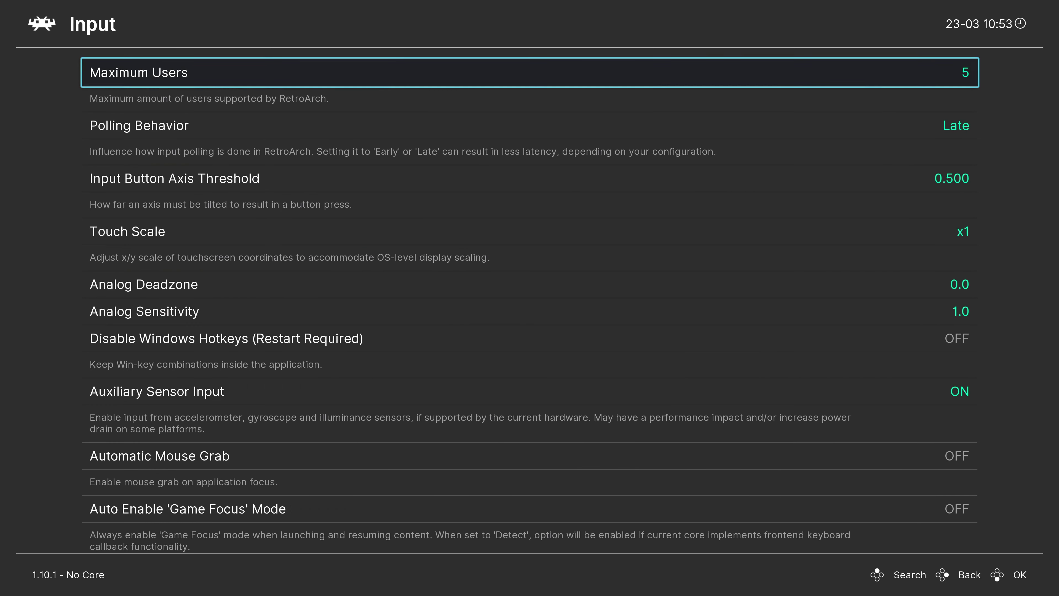
pyautogui.press('Down')
pyautogui.press('Down')
pyautogui.press('Down')
pyautogui.press('Down')
pyautogui.press('Down')
pyautogui.press('Down')
pyautogui.press('Down')
pyautogui.press('Down')
pyautogui.press('Down')
pyautogui.press('Down')
pyautogui.press('Down')
pyautogui.press('Down')
pyautogui.press('Down')
pyautogui.press('Down')
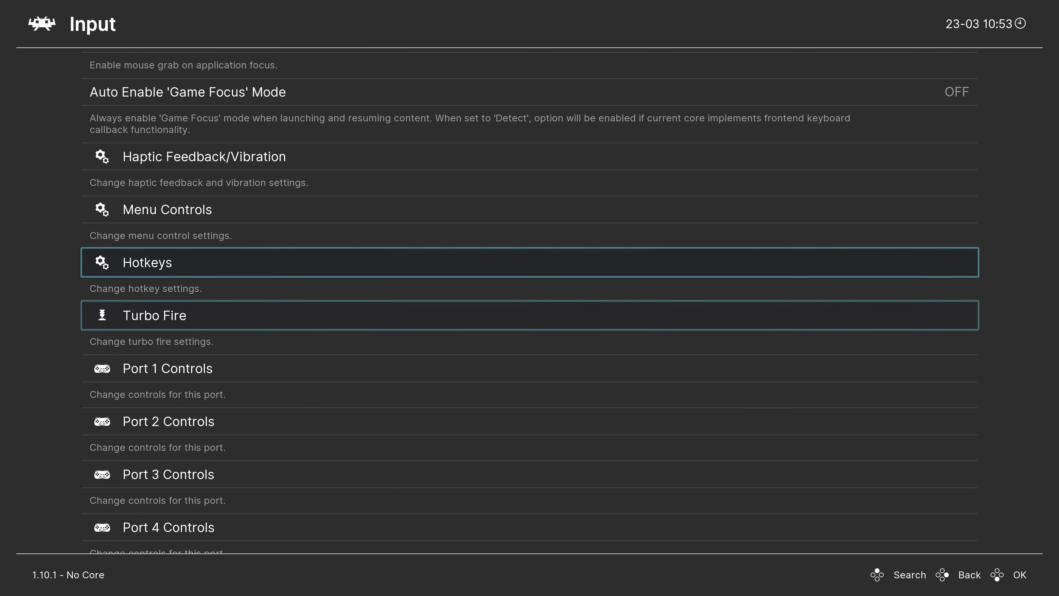
pyautogui.press('Return')
pyautogui.press('Down')
pyautogui.press('Down')
pyautogui.press('Down')
pyautogui.press('Down')
pyautogui.press('Down')
pyautogui.press('Down')
pyautogui.press('Down')
pyautogui.press('Down')
pyautogui.press('Down')
pyautogui.press('Down')
pyautogui.press('Down')
pyautogui.press('Down')
pyautogui.press('Down')
pyautogui.press('Down')
pyautogui.press('Down')
pyautogui.press('Down')
pyautogui.press('Down')
pyautogui.press('Down')
pyautogui.press('Down')
pyautogui.press('Down')
pyautogui.press('Down')
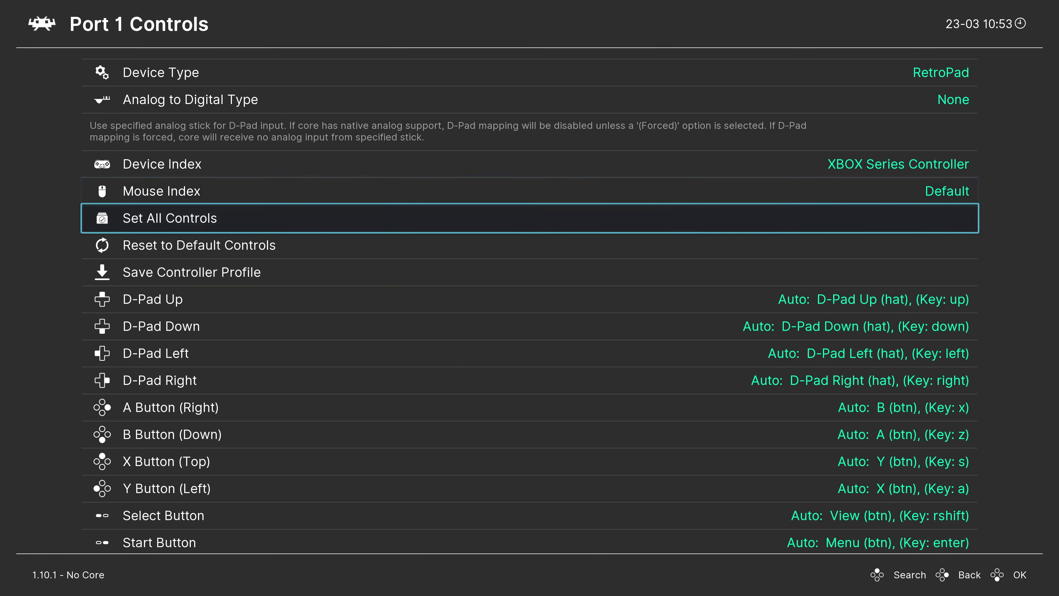
pyautogui.press('Down')
pyautogui.press('Down')
pyautogui.press('Down')
pyautogui.press('Down')
pyautogui.press('Down')
pyautogui.press('Down')
pyautogui.press('Down')
pyautogui.press('Down')
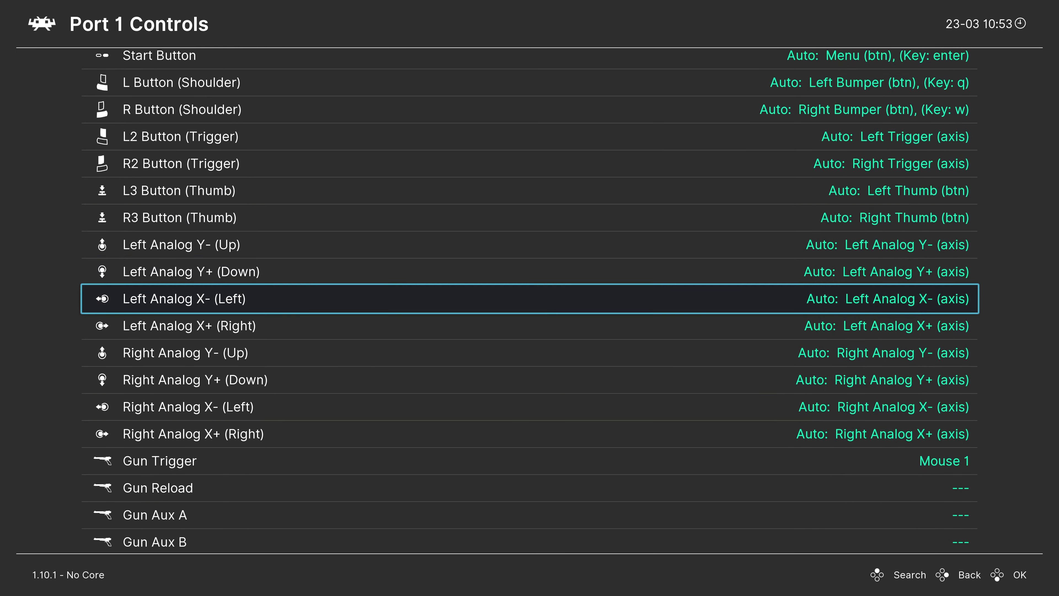
pyautogui.press('Down')
pyautogui.press('Up')
pyautogui.press('Up')
pyautogui.press('Up')
pyautogui.press('Up')
pyautogui.press('Up')
pyautogui.press('Up')
pyautogui.press('Up')
pyautogui.press('Up')
pyautogui.press('Up')
pyautogui.press('Up')
pyautogui.press('Up')
pyautogui.press('Up')
pyautogui.press('Up')
pyautogui.press('Up')
pyautogui.press('Up')
pyautogui.press('Up')
pyautogui.press('Up')
pyautogui.press('Up')
pyautogui.press('Up')
pyautogui.press('Up')
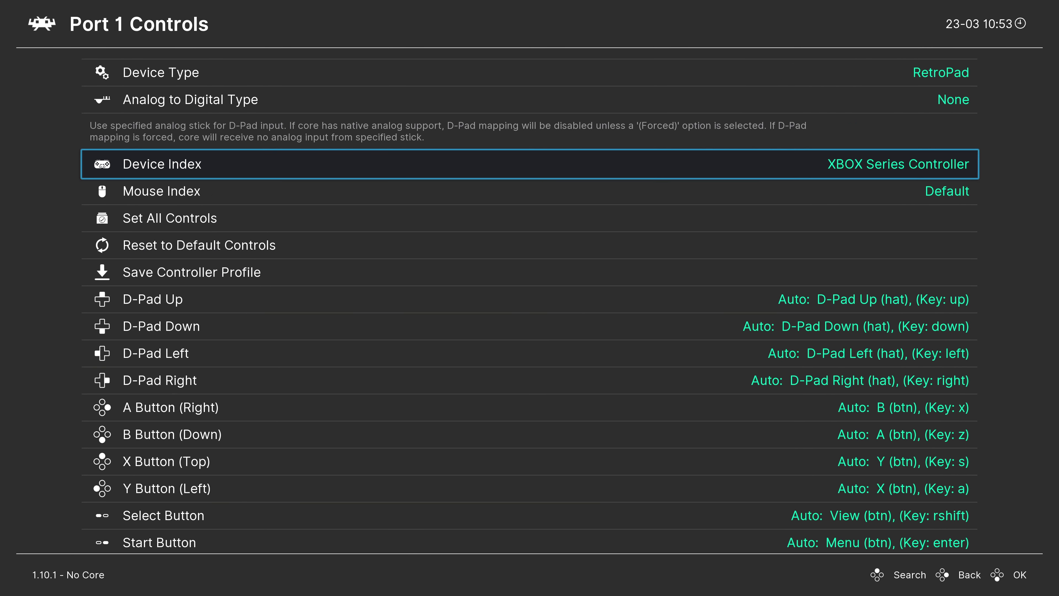
pyautogui.press('Left')
pyautogui.press('Right')
pyautogui.press('Left')
pyautogui.press('Right')
pyautogui.press('BackSpace')
pyautogui.press('Down')
pyautogui.press('Return')
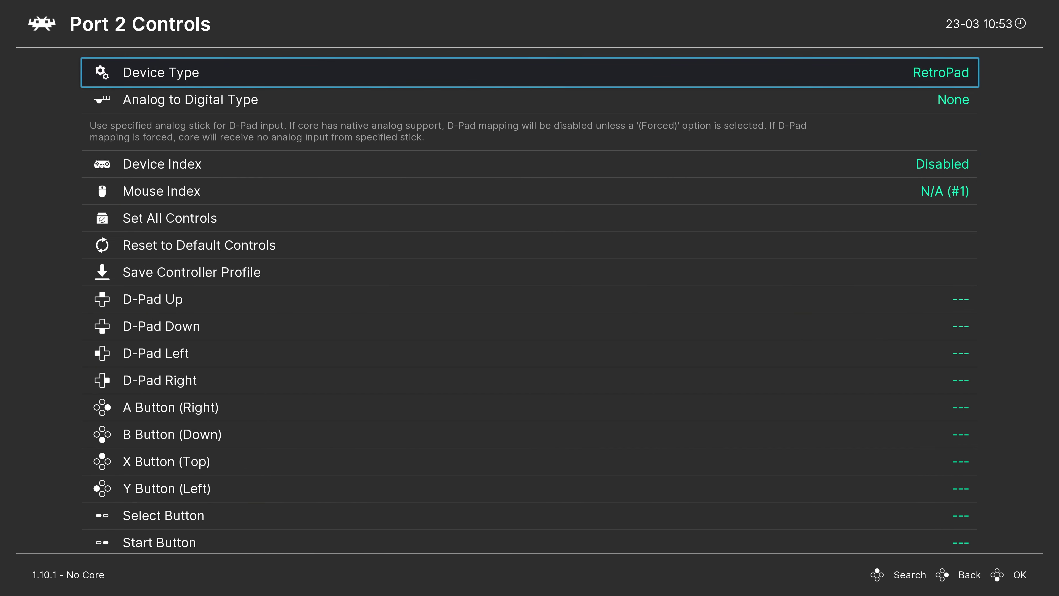
pyautogui.press('Down')
pyautogui.press('Down')
pyautogui.press('Down')
pyautogui.press('BackSpace')
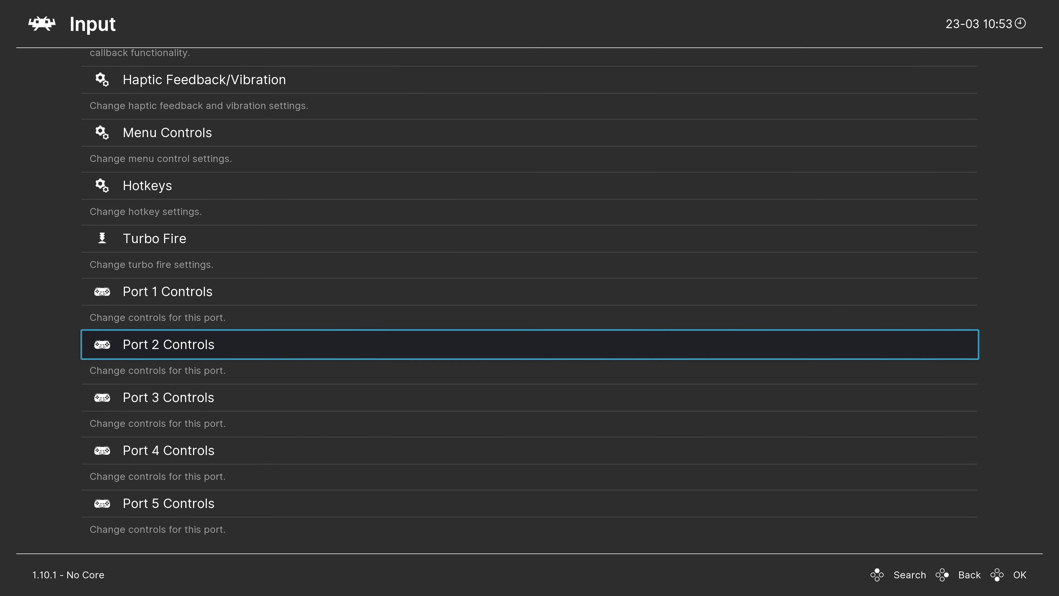
pyautogui.press('Down')
pyautogui.press('Down')
pyautogui.press('Down')
pyautogui.press('Down')
pyautogui.press('Down')
pyautogui.press('Down')
pyautogui.press('Down')
pyautogui.press('Down')
pyautogui.press('Down')
pyautogui.press('Down')
pyautogui.press('Down')
pyautogui.press('Down')
pyautogui.press('Down')
pyautogui.press('Down')
pyautogui.press('Down')
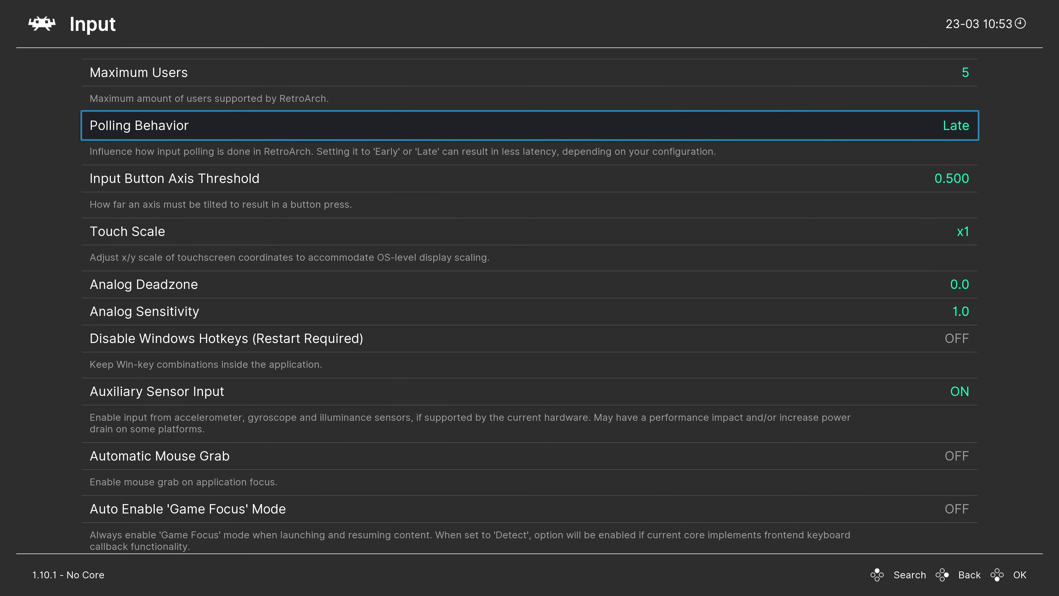
pyautogui.press('Down')
pyautogui.press('Return')
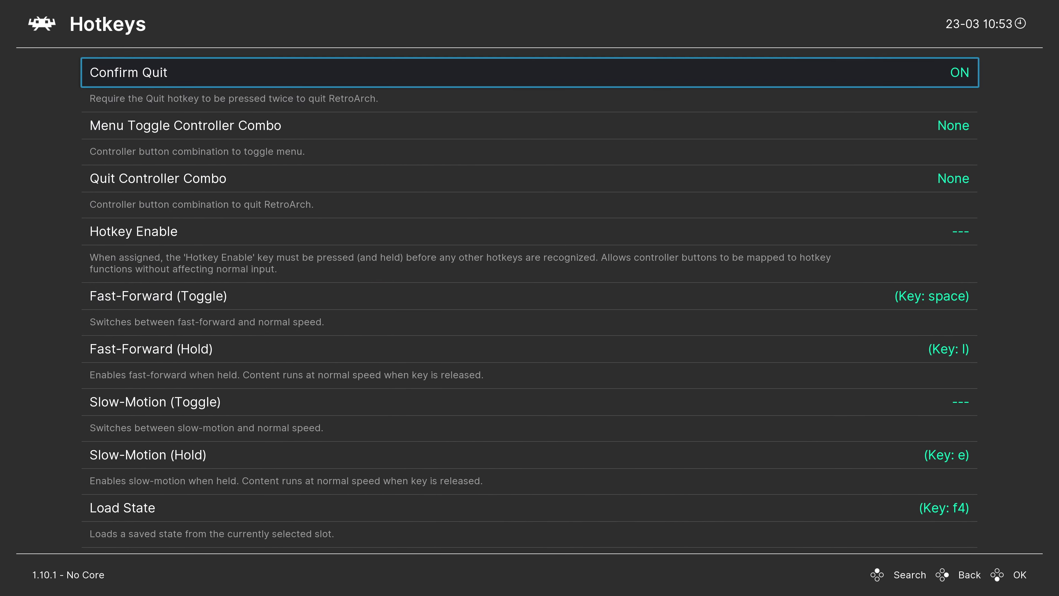
pyautogui.press('Down')
pyautogui.press('Down')
pyautogui.press('Down')
pyautogui.press('Down')
pyautogui.press('Down')
pyautogui.press('Down')
pyautogui.press('Down')
pyautogui.press('Down')
pyautogui.press('Down')
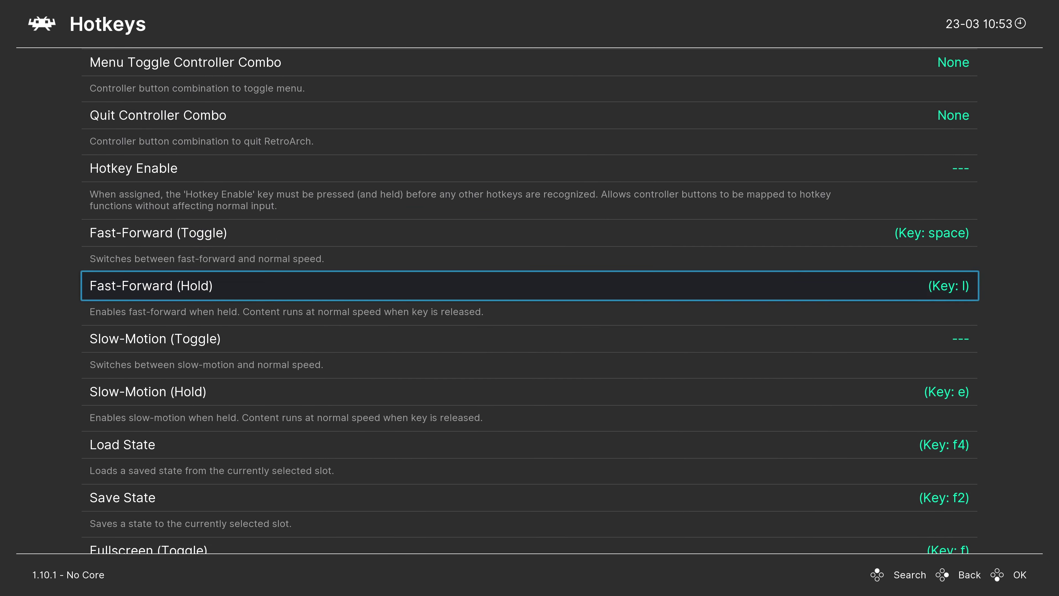
pyautogui.press('Down')
pyautogui.press('Down')
pyautogui.press('Down')
pyautogui.press('Down')
pyautogui.press('Down')
pyautogui.press('Down')
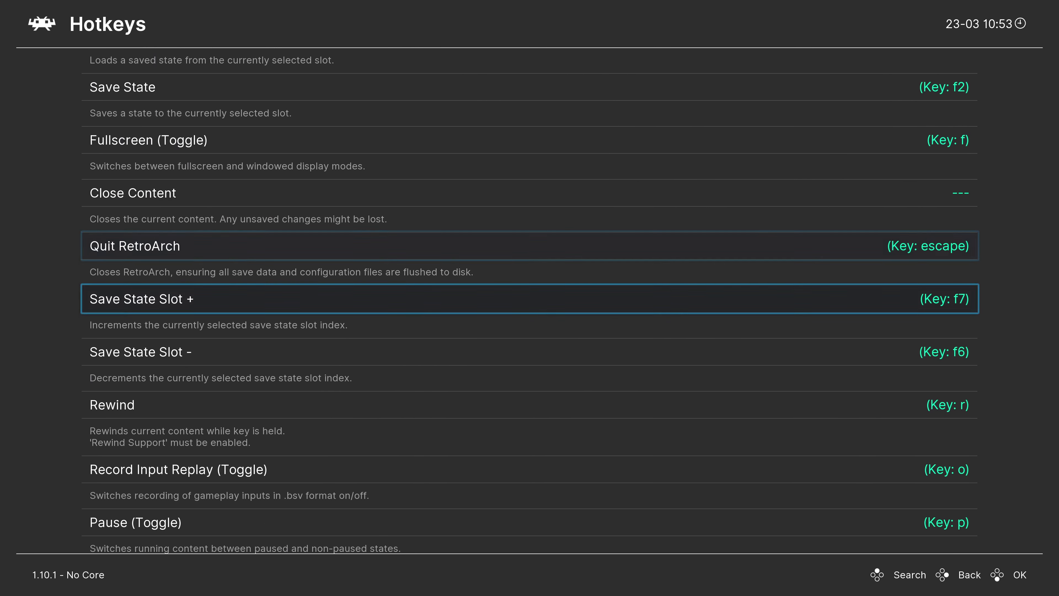
pyautogui.press('Down')
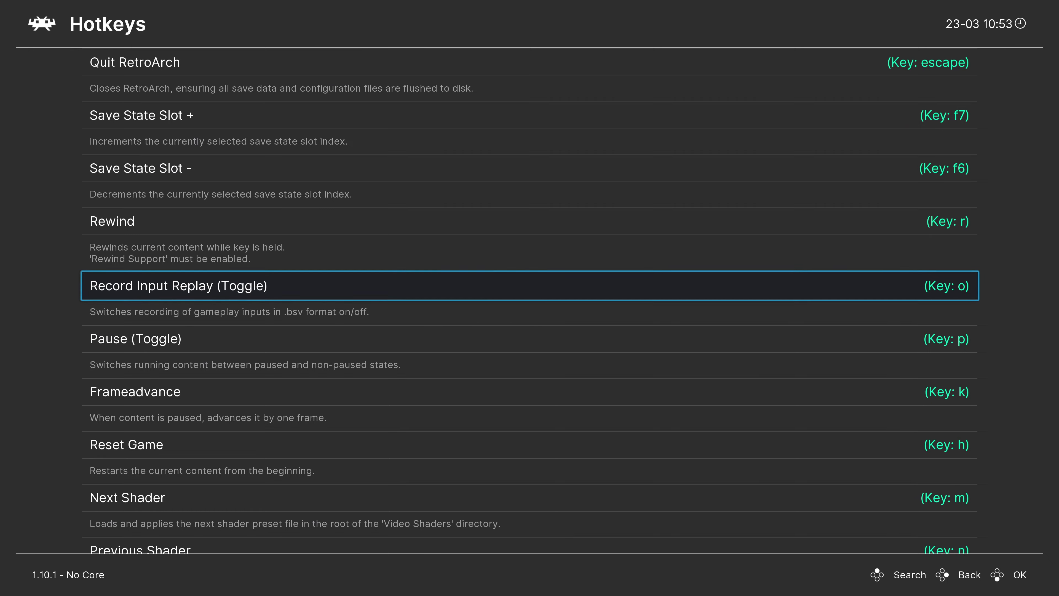
pyautogui.press('Down')
pyautogui.press('Down')
pyautogui.press('Down')
pyautogui.press('Down')
pyautogui.press('Down')
pyautogui.press('Down')
pyautogui.press('Down')
pyautogui.press('Down')
pyautogui.press('Down')
pyautogui.press('Down')
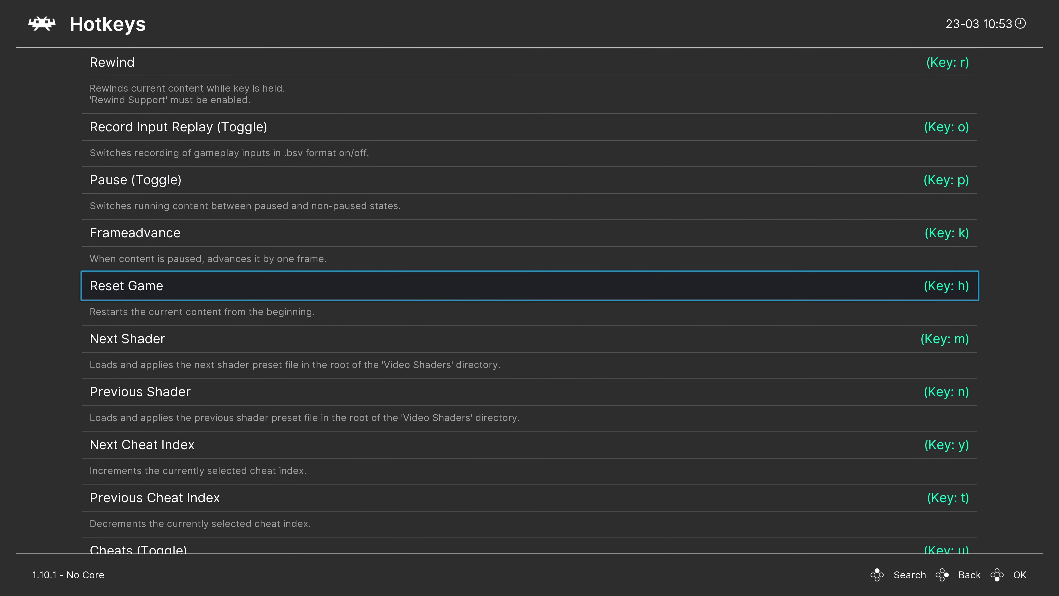
pyautogui.press('Down')
pyautogui.press('Down')
pyautogui.press('Down')
pyautogui.press('Down')
pyautogui.press('Down')
pyautogui.press('Down')
pyautogui.press('Down')
pyautogui.press('Down')
pyautogui.press('Down')
pyautogui.press('Down')
pyautogui.press('Down')
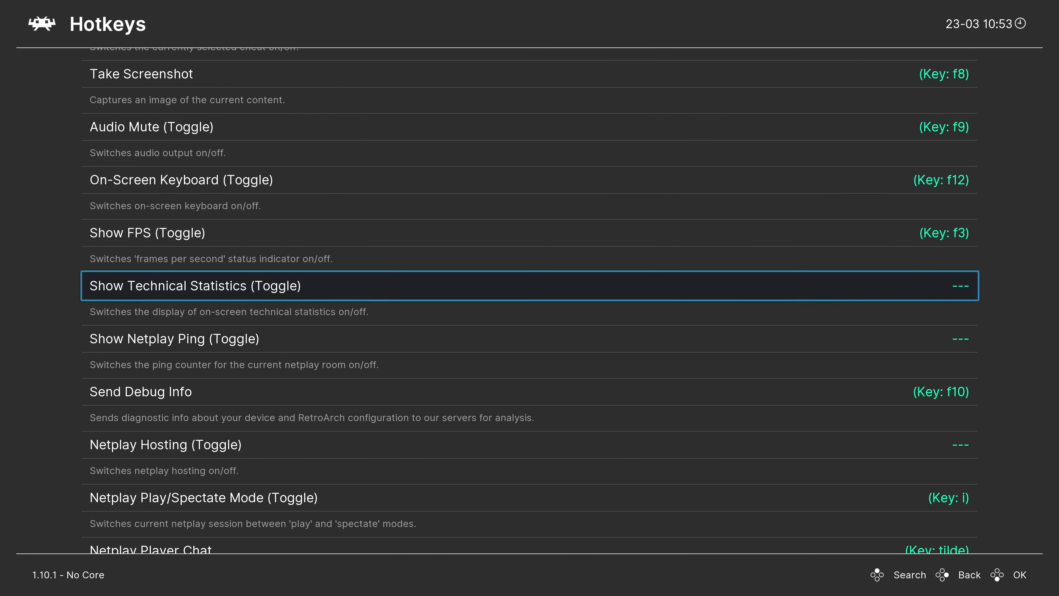
pyautogui.press('BackSpace')
pyautogui.press('BackSpace')
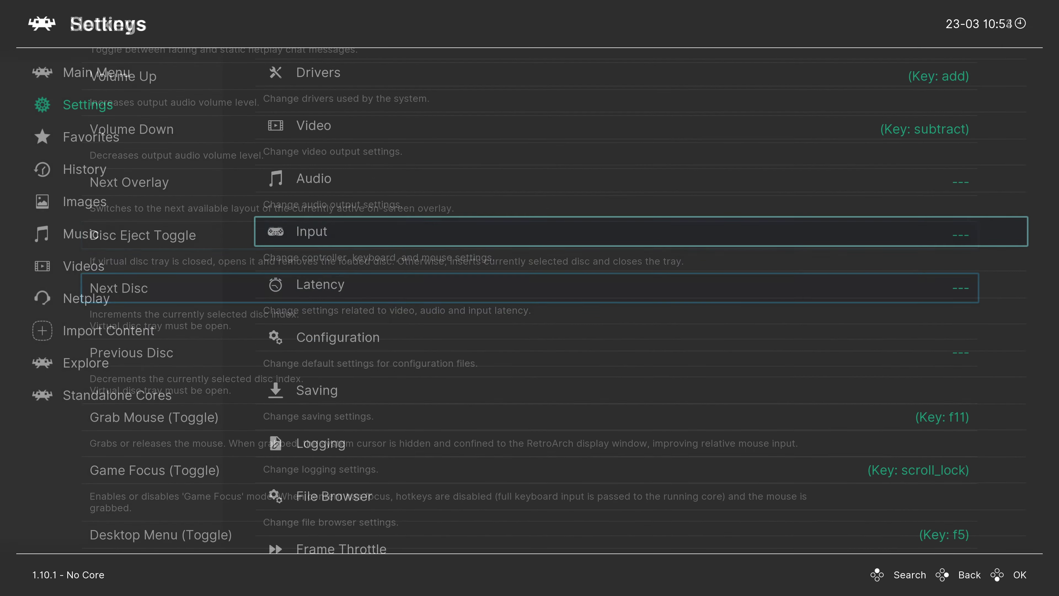
# Step: Enable Run-Ahead to Reduce Latency with one run-ahead frame in the Latency settings
pyautogui.press('Down')
pyautogui.press('Return')
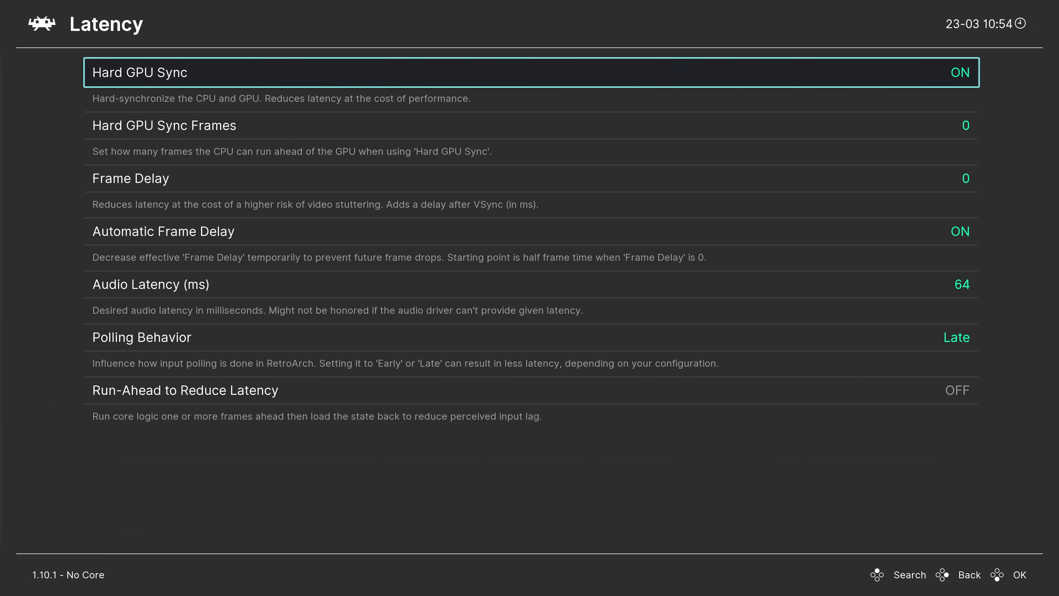
pyautogui.press('Down')
pyautogui.press('Down')
pyautogui.press('Down')
pyautogui.press('Down')
pyautogui.press('Down')
pyautogui.press('Down')
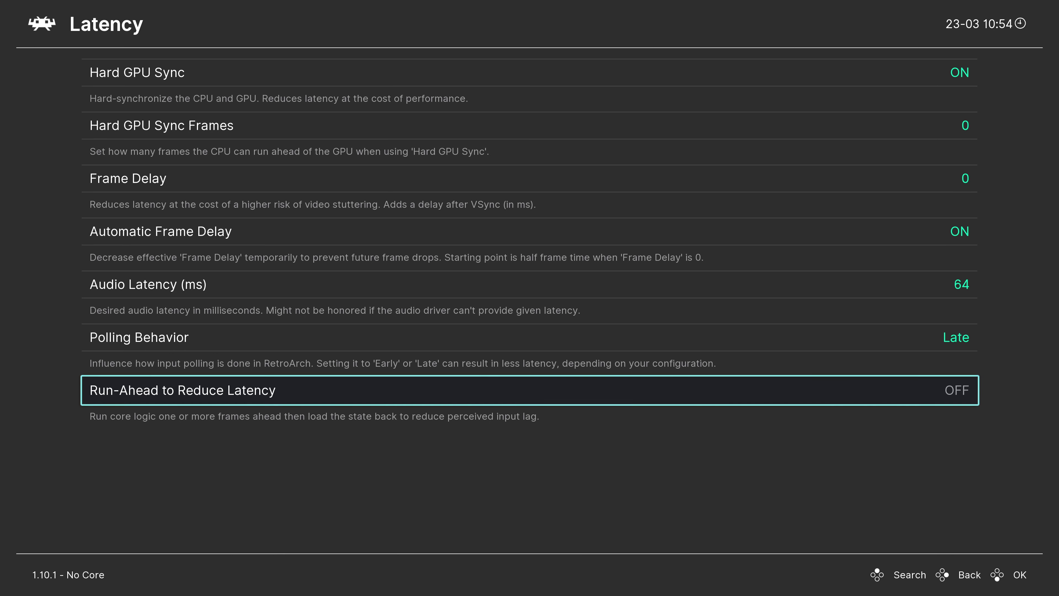
pyautogui.press('Return')
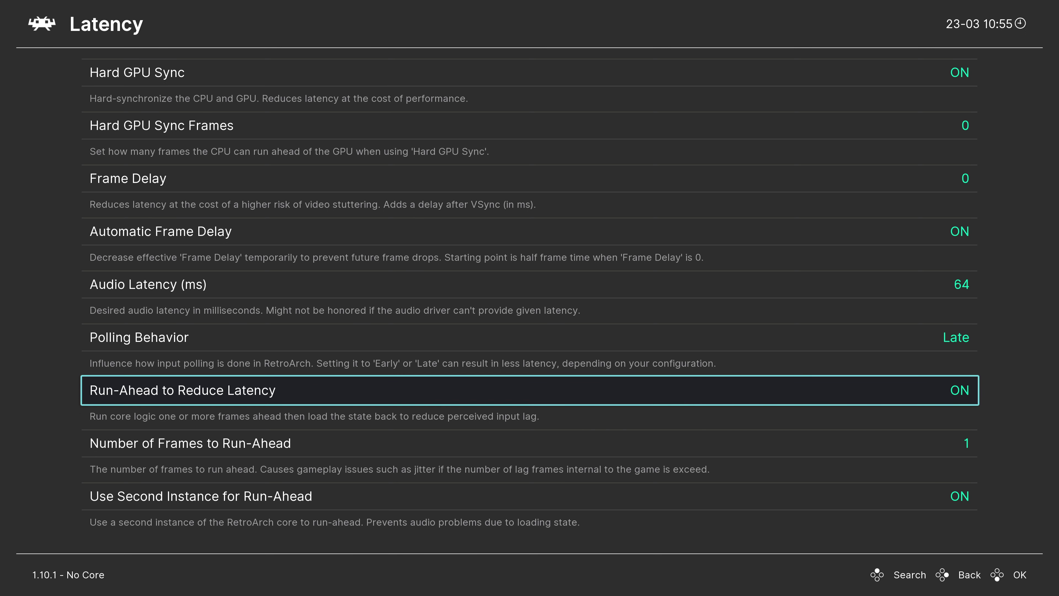
pyautogui.press('Down')
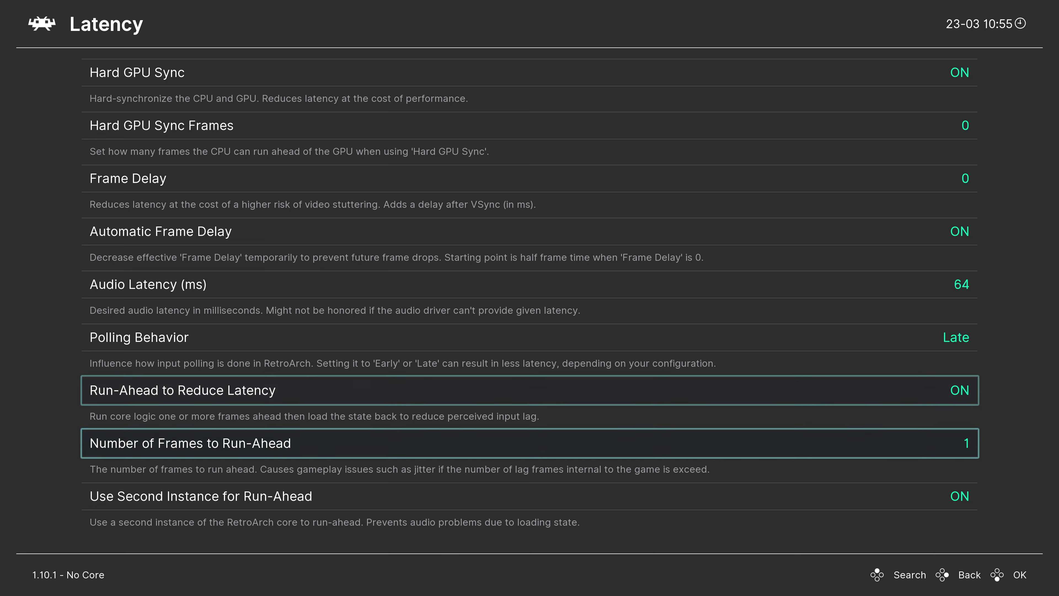
pyautogui.press('Return')
pyautogui.press('Return')
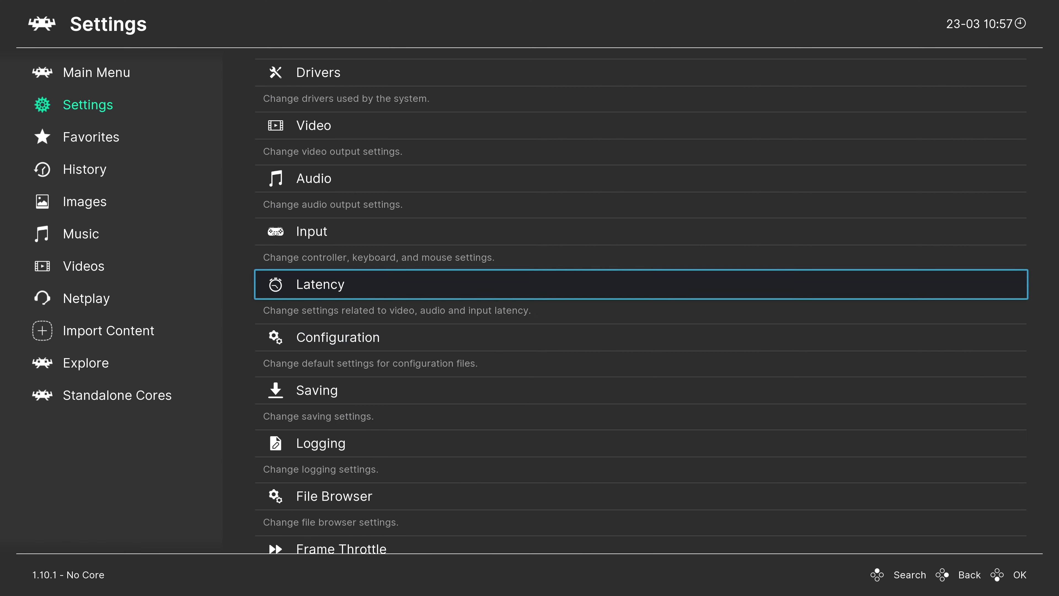
pyautogui.press('Down')
pyautogui.press('Down')
pyautogui.press('Return')
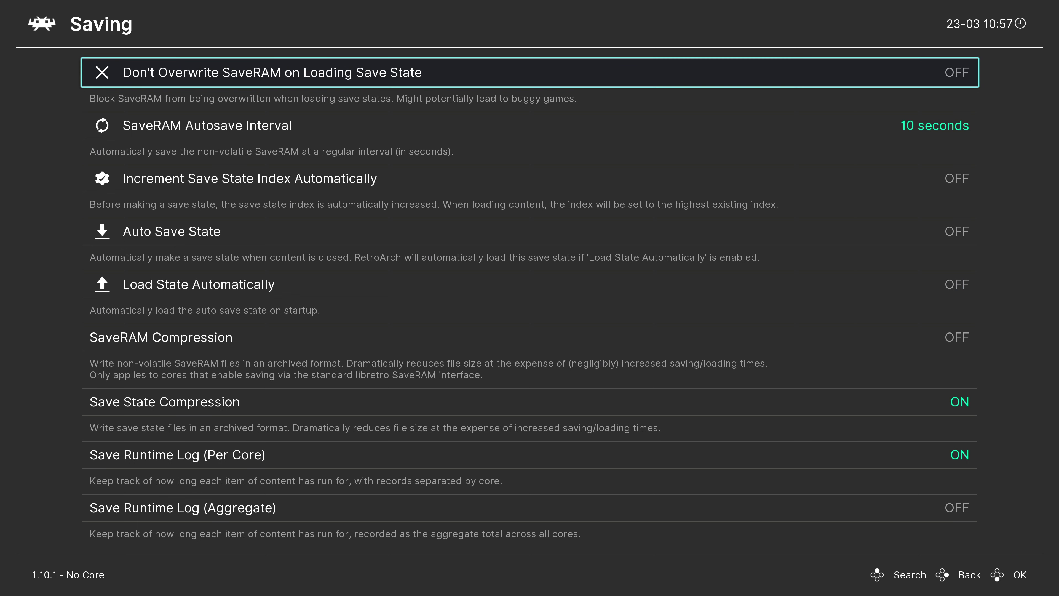
# Step: Turn on Auto Save State and Load State Automatically in the Saving settings
pyautogui.press('Down')
pyautogui.press('Down')
pyautogui.press('Down')
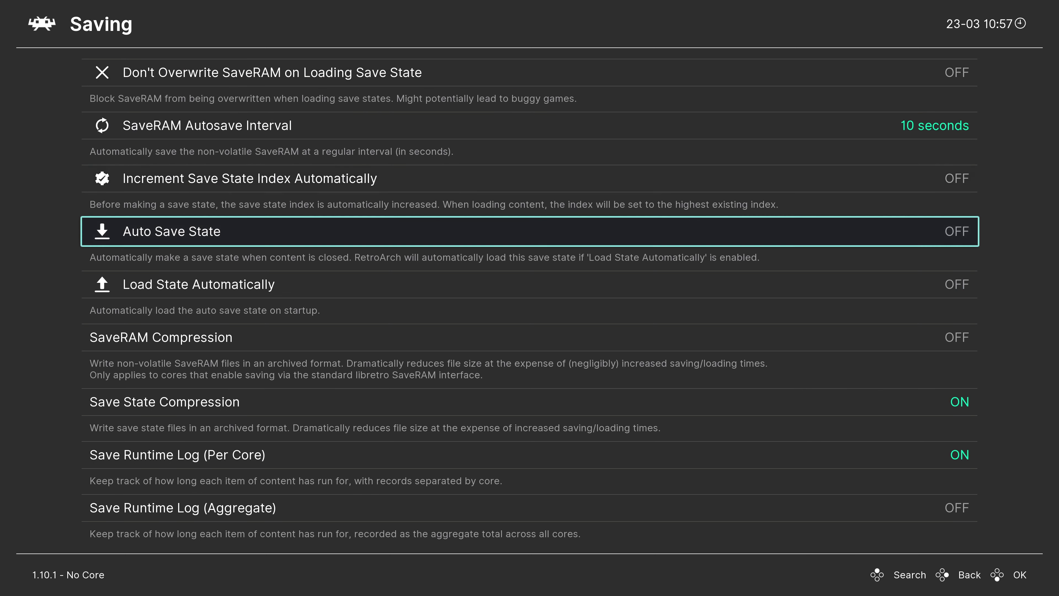
pyautogui.press('Return')
pyautogui.press('Down')
pyautogui.press('Return')
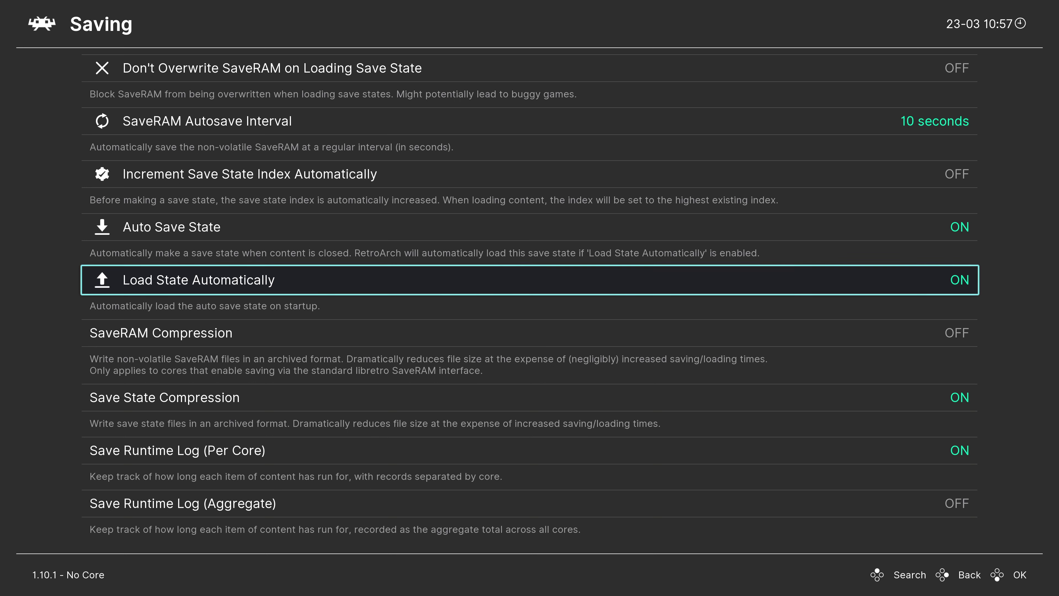
# Step: Toggle Increment Save State Index Automatically on and then back off
pyautogui.click(171, 227)
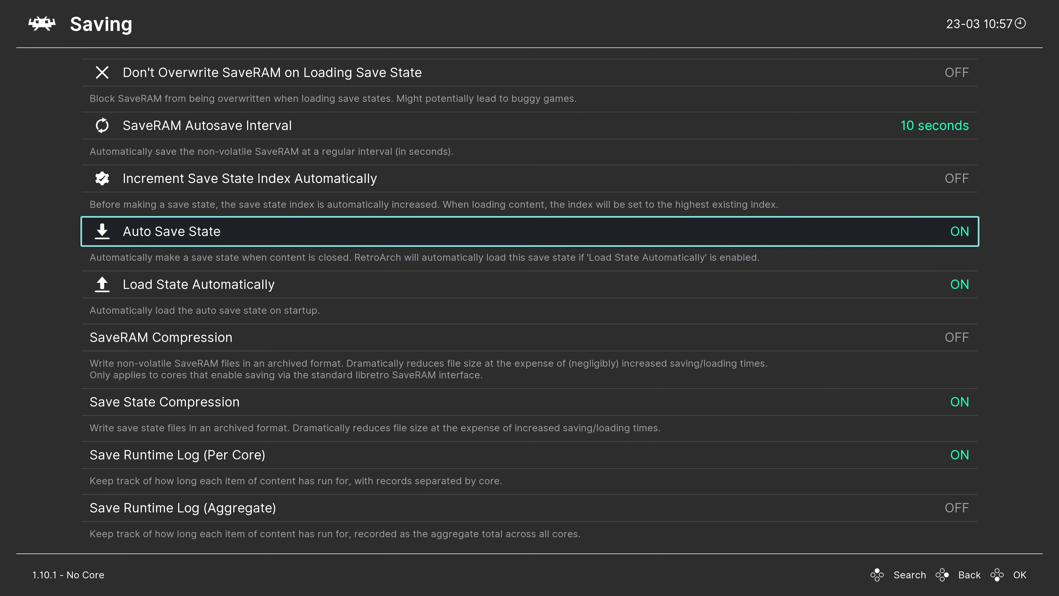
pyautogui.click(250, 179)
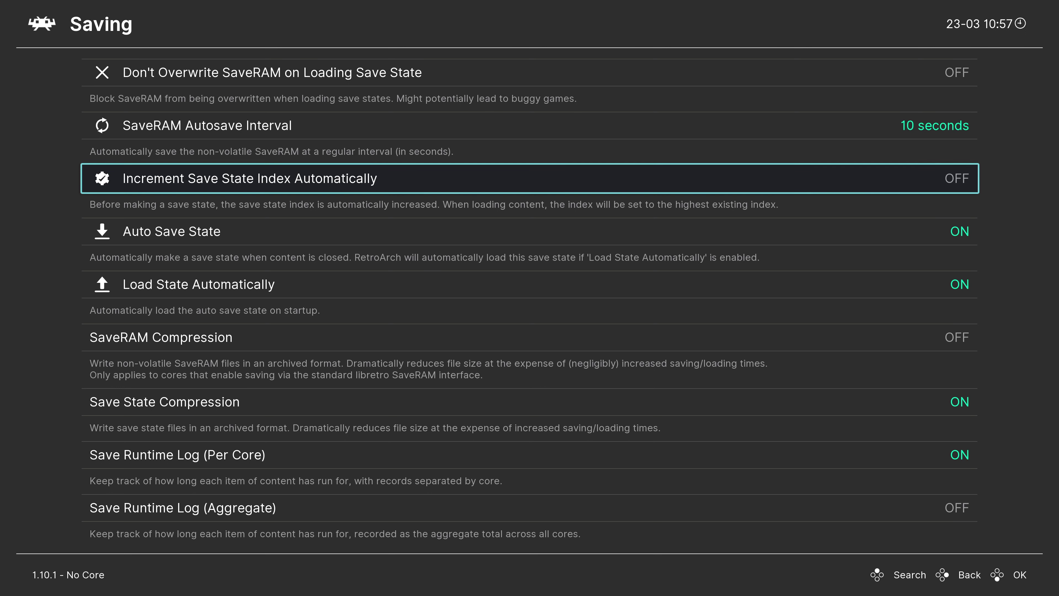
pyautogui.press('Return')
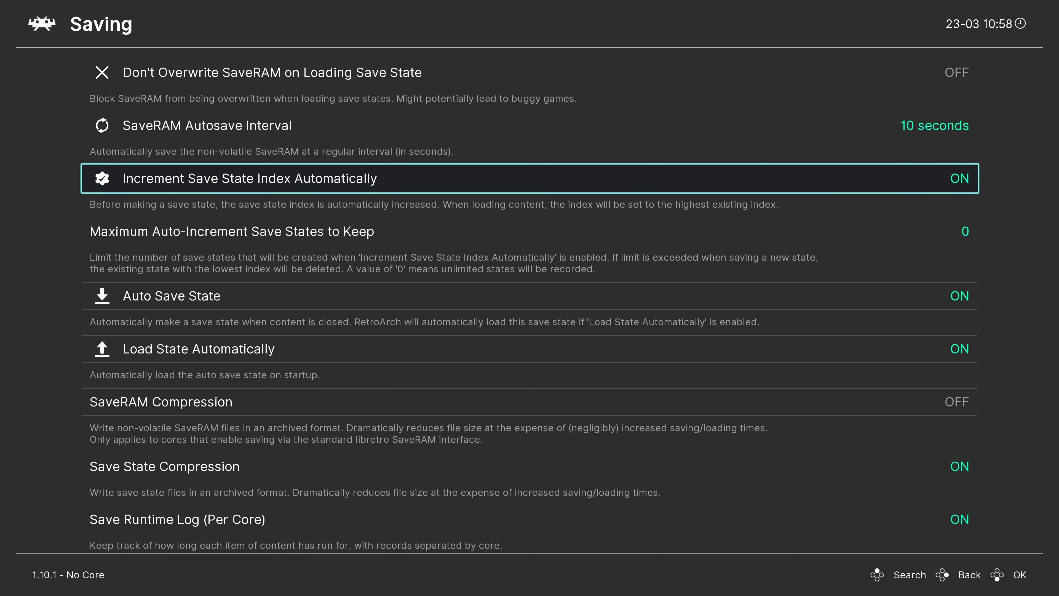
pyautogui.click(530, 231)
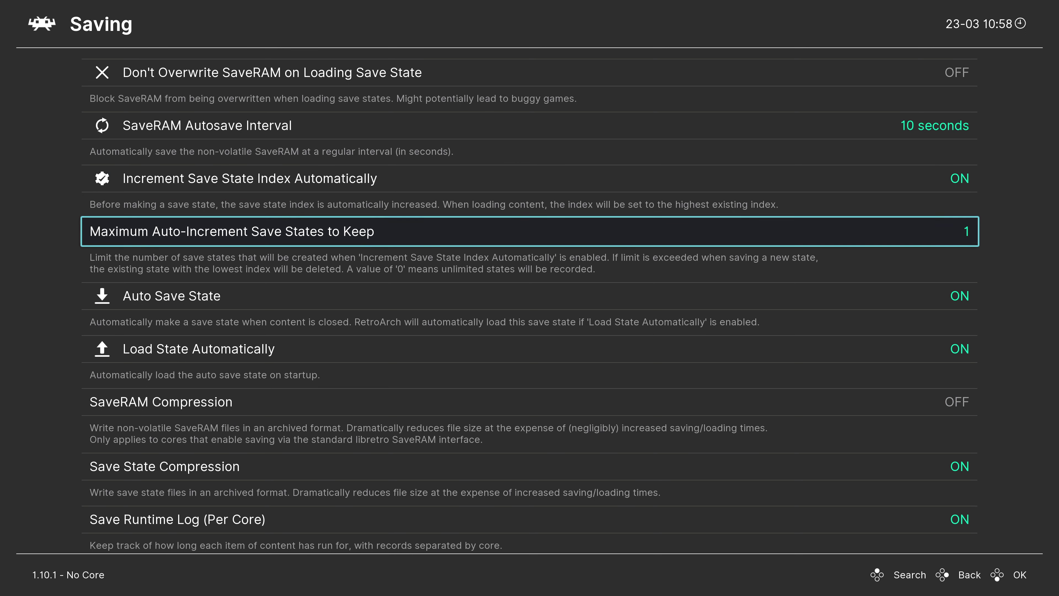
pyautogui.click(530, 178)
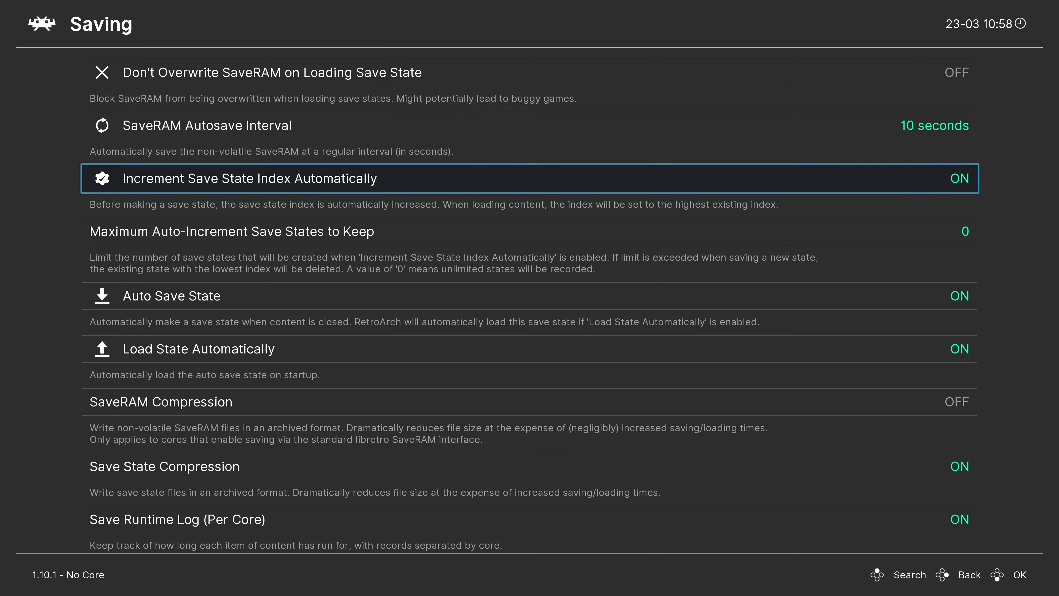
pyautogui.press('Return')
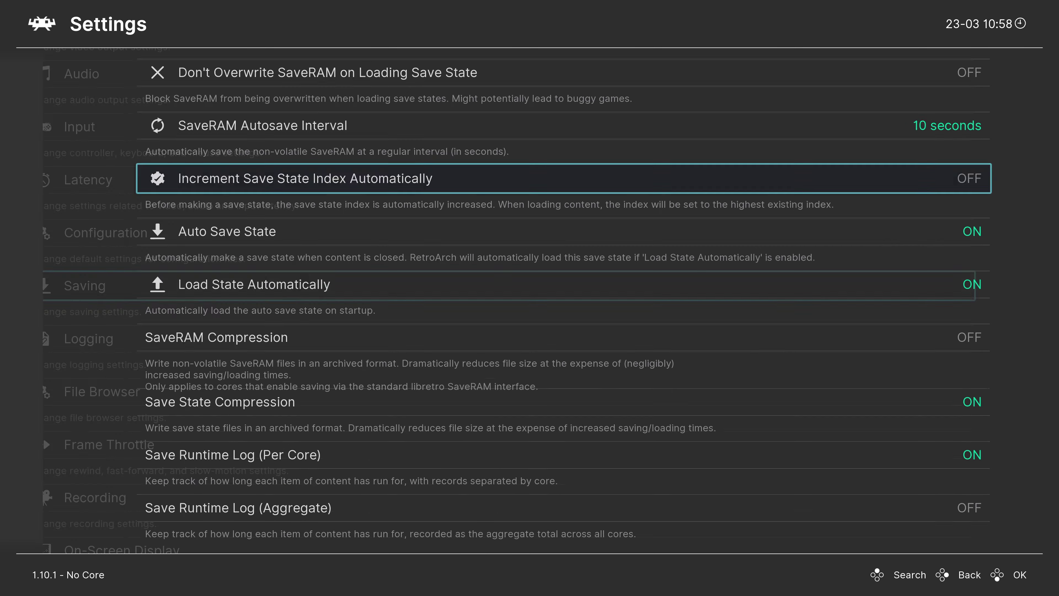
# Step: Return to Settings and open Frame Throttle, then its Rewind settings
pyautogui.press('BackSpace')
pyautogui.press('Down')
pyautogui.press('Down')
pyautogui.press('Down')
pyautogui.press('Return')
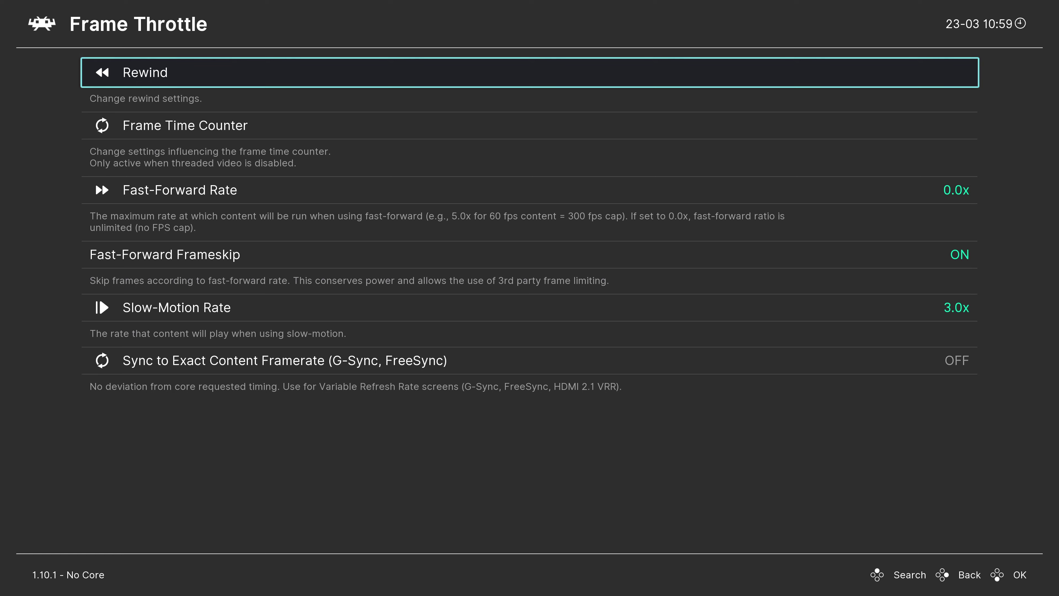
pyautogui.press('Return')
# Step: Turn on Rewind Support in the Rewind settings
pyautogui.press('Return')
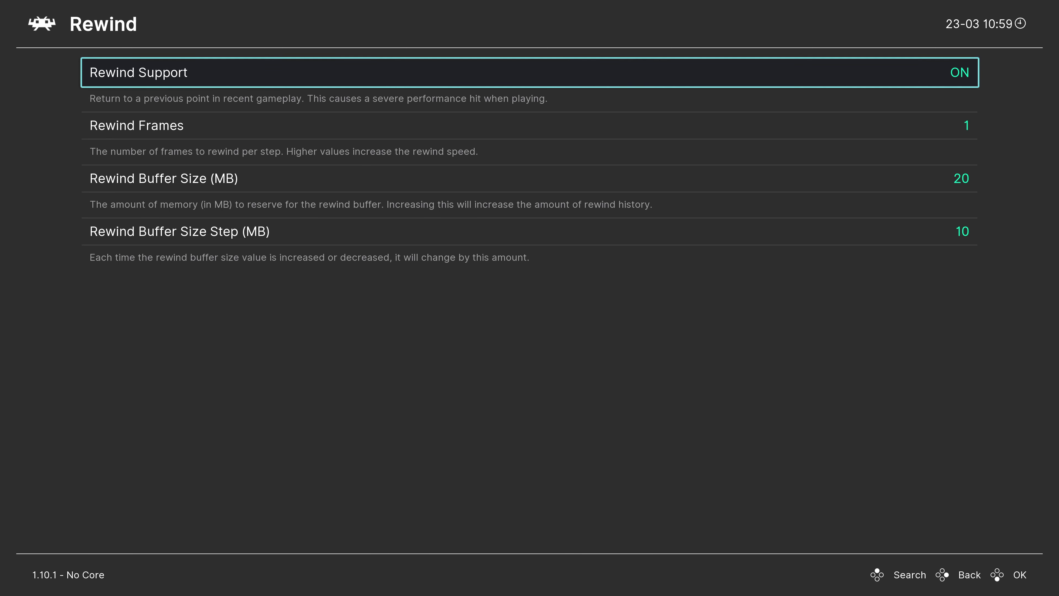
pyautogui.press('Down')
pyautogui.press('Right')
pyautogui.press('Right')
pyautogui.press('Return')
# Step: Set Rewind Frames to 5 from the list of values
pyautogui.press('Down')
pyautogui.press('Down')
pyautogui.press('Down')
pyautogui.press('Down')
pyautogui.press('Down')
pyautogui.press('Down')
pyautogui.press('Down')
pyautogui.press('Down')
pyautogui.press('Down')
pyautogui.press('Down')
pyautogui.press('Down')
pyautogui.press('Down')
pyautogui.press('Down')
pyautogui.press('Down')
pyautogui.press('Down')
pyautogui.press('Down')
pyautogui.press('Down')
pyautogui.press('Down')
pyautogui.press('Down')
pyautogui.press('Down')
pyautogui.press('Down')
pyautogui.press('Down')
pyautogui.press('Down')
pyautogui.press('Down')
pyautogui.press('Down')
pyautogui.press('Down')
pyautogui.press('Down')
pyautogui.press('Down')
pyautogui.press('Down')
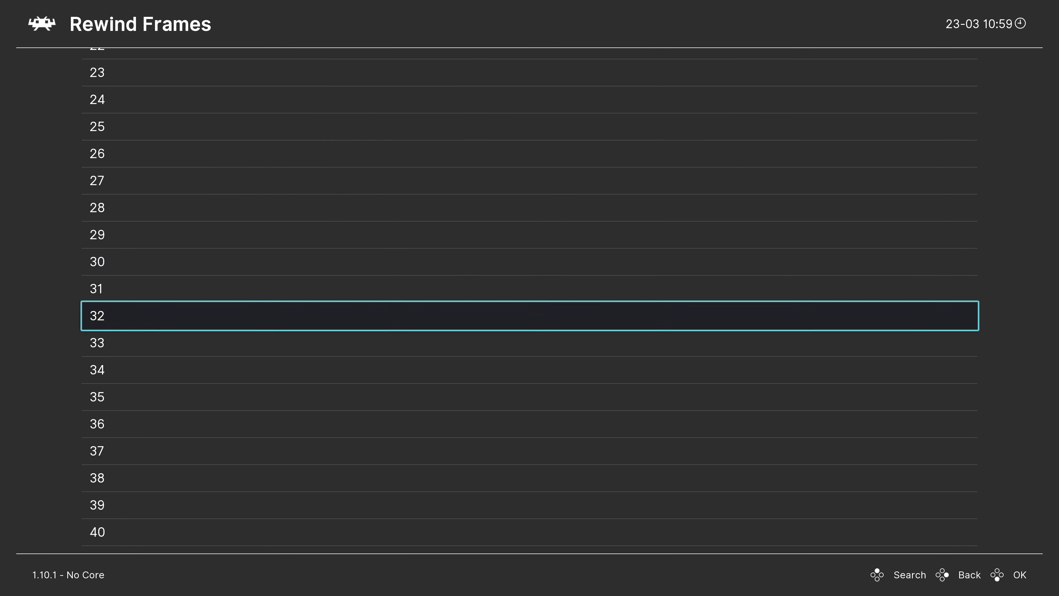
pyautogui.press('Down')
pyautogui.press('Down')
pyautogui.press('Down')
pyautogui.press('Down')
pyautogui.press('Down')
pyautogui.press('Down')
pyautogui.press('Down')
pyautogui.press('Down')
pyautogui.press('Down')
pyautogui.press('Down')
pyautogui.press('Down')
pyautogui.press('Down')
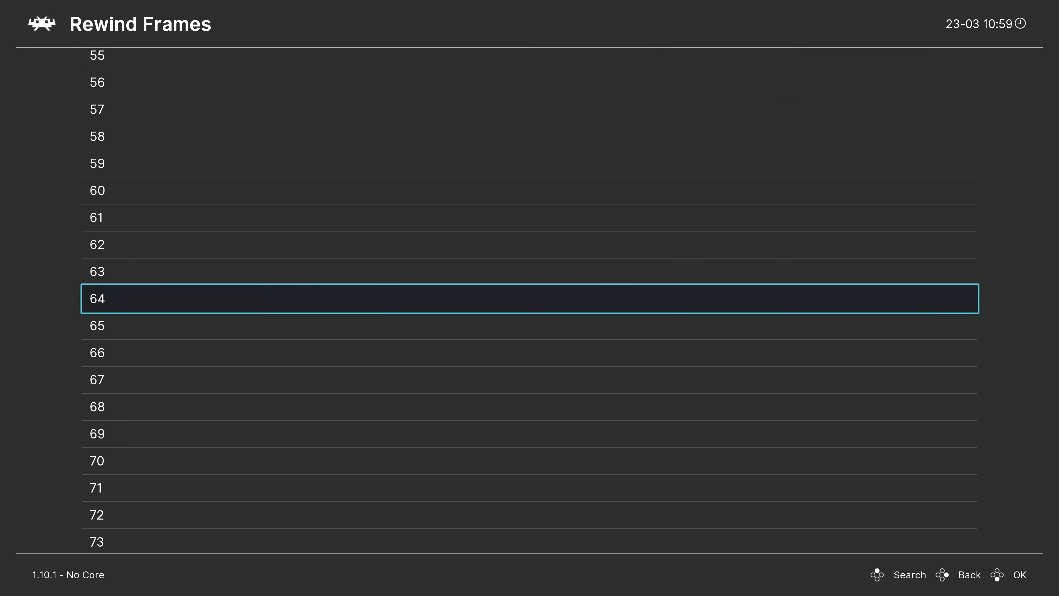
pyautogui.press('Down')
pyautogui.press('Down')
pyautogui.press('Down')
pyautogui.press('Down')
pyautogui.press('Down')
pyautogui.press('Down')
pyautogui.press('Down')
pyautogui.press('Down')
pyautogui.press('Down')
pyautogui.press('Down')
pyautogui.press('Down')
pyautogui.press('Down')
pyautogui.press('Down')
pyautogui.press('Down')
pyautogui.press('Down')
pyautogui.press('Down')
pyautogui.press('Down')
pyautogui.press('Down')
pyautogui.press('Down')
pyautogui.press('Down')
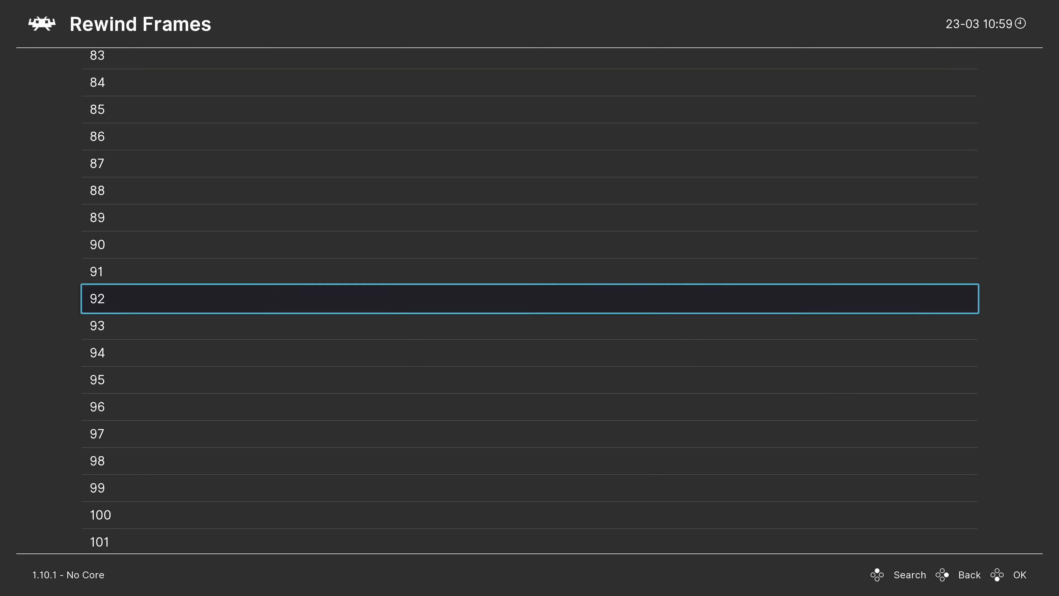
pyautogui.press('Down')
pyautogui.press('Down')
pyautogui.press('Down')
pyautogui.press('Down')
pyautogui.press('Down')
pyautogui.press('Down')
pyautogui.press('Down')
pyautogui.press('Down')
pyautogui.press('Down')
pyautogui.press('Down')
pyautogui.press('Down')
pyautogui.press('Down')
pyautogui.press('Down')
pyautogui.press('Down')
pyautogui.press('Down')
pyautogui.press('Down')
pyautogui.press('Down')
pyautogui.press('Down')
pyautogui.press('Down')
pyautogui.press('Down')
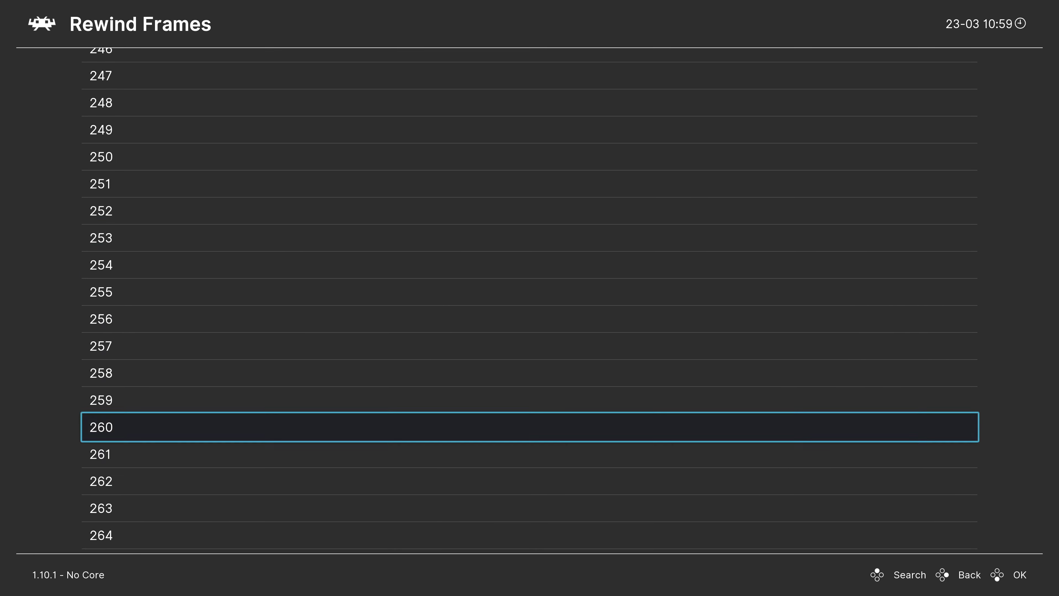
pyautogui.press('Down')
pyautogui.press('Down')
pyautogui.press('Down')
pyautogui.press('Down')
pyautogui.press('Down')
pyautogui.press('Down')
pyautogui.press('Down')
pyautogui.press('Down')
pyautogui.press('Down')
pyautogui.press('Down')
pyautogui.press('Down')
pyautogui.press('Down')
pyautogui.press('Down')
pyautogui.press('Down')
pyautogui.press('Down')
pyautogui.press('Down')
pyautogui.press('Down')
pyautogui.press('Down')
pyautogui.press('Down')
pyautogui.press('Down')
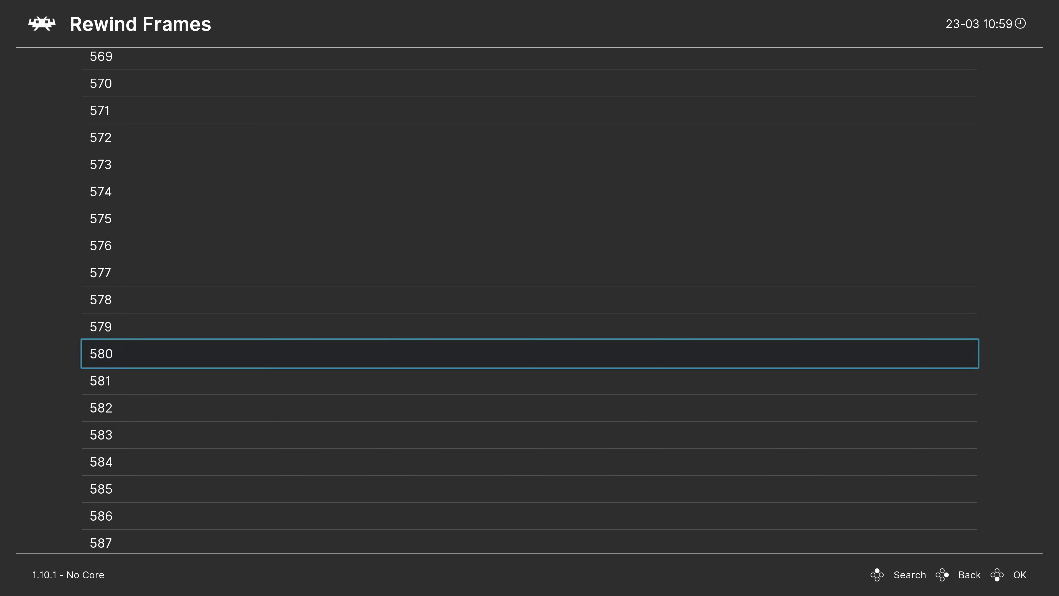
pyautogui.press('Down')
pyautogui.press('Down')
pyautogui.press('Down')
pyautogui.press('Down')
pyautogui.press('Down')
pyautogui.press('Down')
pyautogui.press('Down')
pyautogui.press('Down')
pyautogui.press('Down')
pyautogui.press('Down')
pyautogui.press('Down')
pyautogui.press('Down')
pyautogui.press('Down')
pyautogui.press('Down')
pyautogui.press('Down')
pyautogui.press('Down')
pyautogui.press('Down')
pyautogui.press('Down')
pyautogui.press('Down')
pyautogui.press('Down')
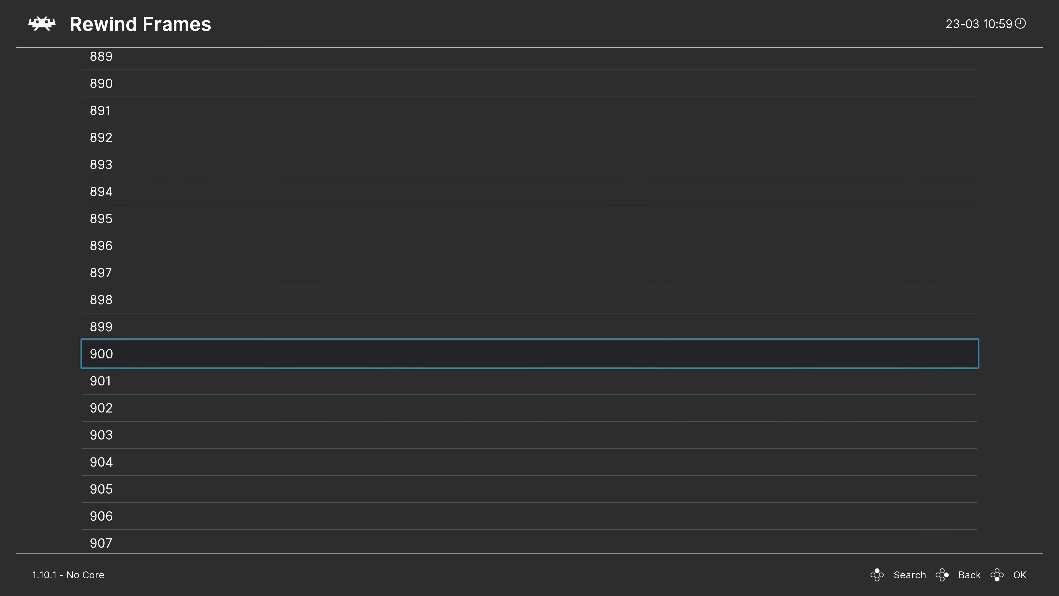
pyautogui.press('Down')
pyautogui.press('Down')
pyautogui.press('Down')
pyautogui.press('Down')
pyautogui.press('Down')
pyautogui.press('Down')
pyautogui.press('Down')
pyautogui.press('Down')
pyautogui.press('Down')
pyautogui.press('Down')
pyautogui.press('Down')
pyautogui.press('Down')
pyautogui.press('Down')
pyautogui.press('Down')
pyautogui.press('Down')
pyautogui.press('Down')
pyautogui.press('Down')
pyautogui.press('Down')
pyautogui.press('Down')
pyautogui.press('Down')
pyautogui.press('End')
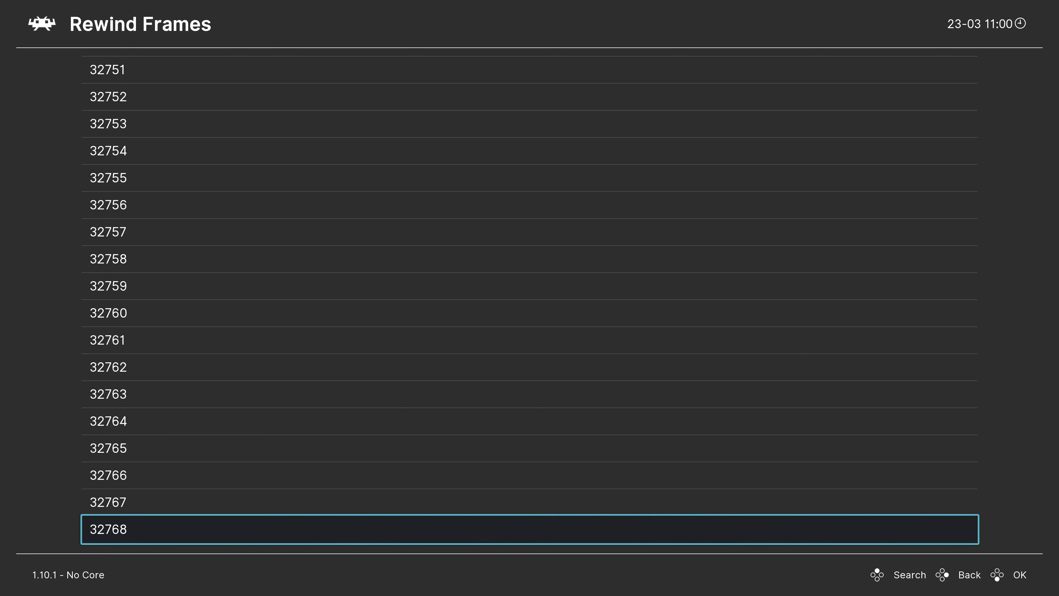
pyautogui.press('Down')
pyautogui.press('Down')
pyautogui.press('Down')
pyautogui.press('Down')
pyautogui.press('Down')
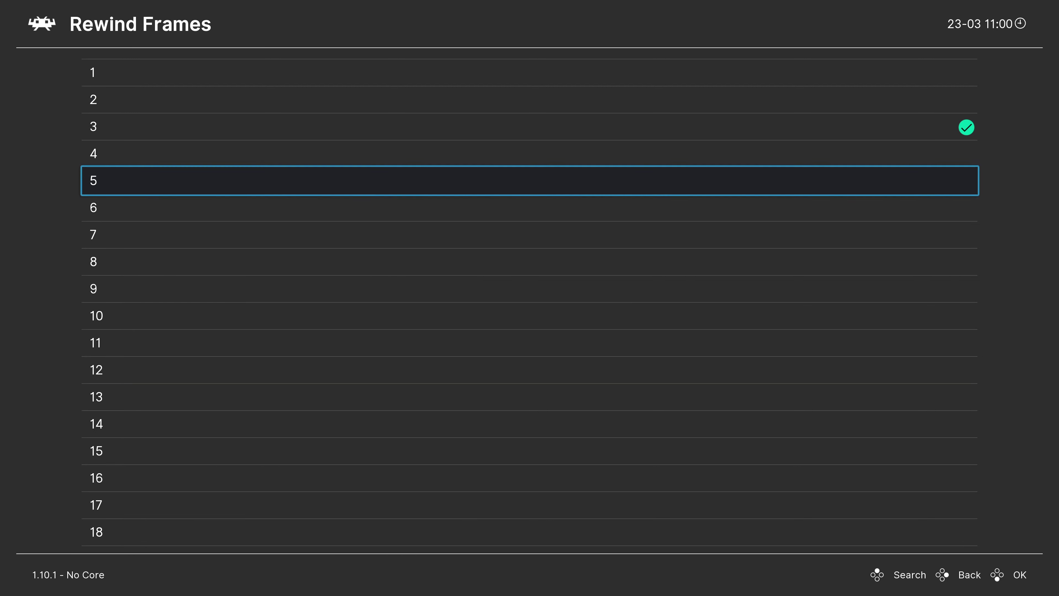
pyautogui.press('Return')
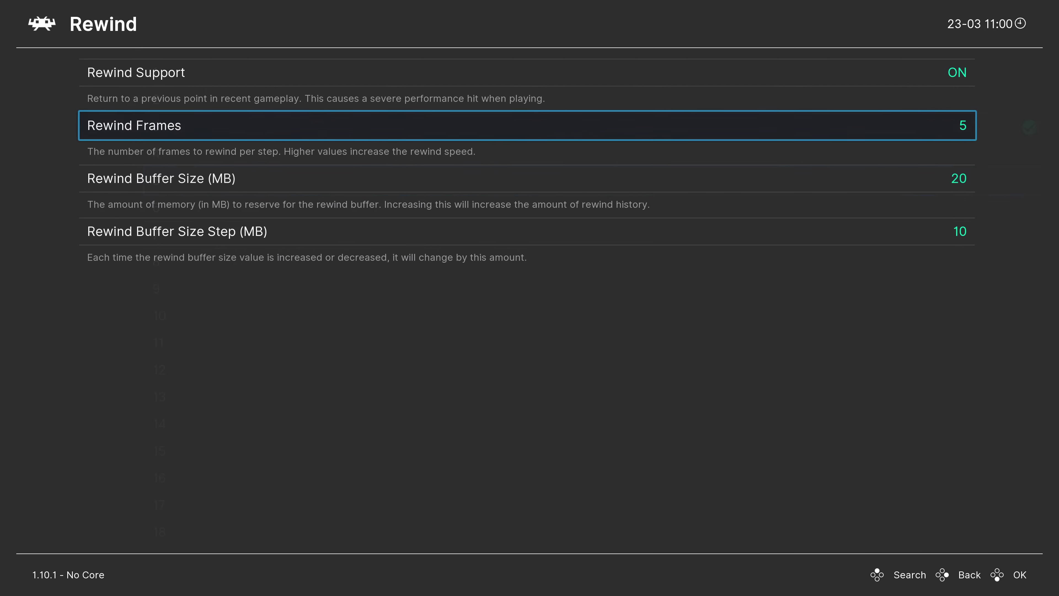
pyautogui.press('Down')
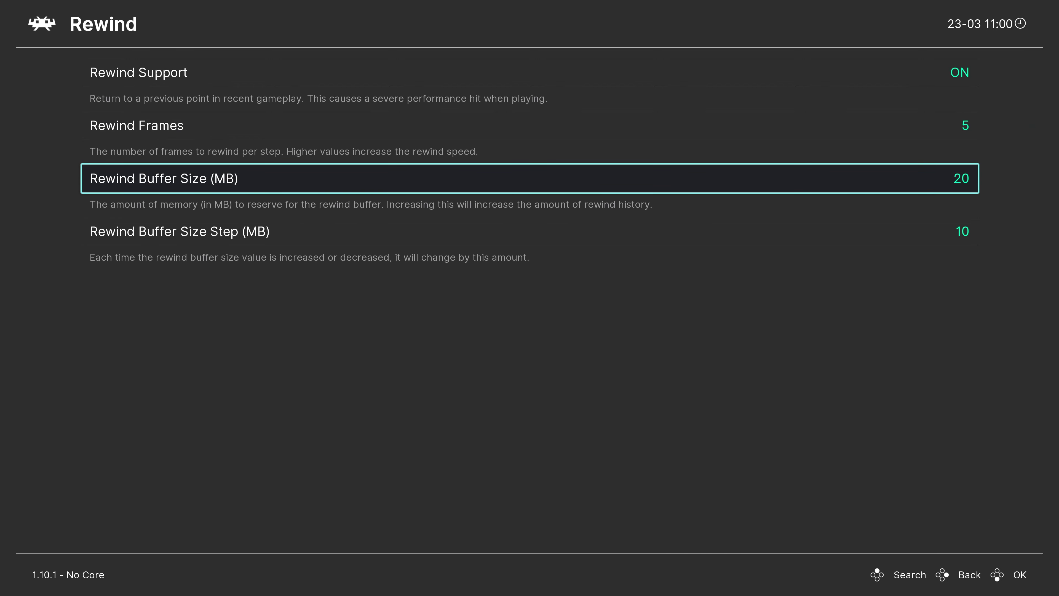
# Step: Raise the Rewind Buffer Size to 500 MB
pyautogui.press('Right')
pyautogui.press('Right')
pyautogui.press('Right')
pyautogui.press('Right')
pyautogui.press('Right')
pyautogui.press('Right')
pyautogui.press('Right')
pyautogui.press('Right')
pyautogui.press('Right')
pyautogui.press('Right')
pyautogui.press('Right')
pyautogui.press('Right')
pyautogui.press('Right')
pyautogui.press('Right')
pyautogui.press('Right')
pyautogui.press('Right')
pyautogui.press('Right')
pyautogui.press('Right')
pyautogui.press('Right')
pyautogui.press('Right')
pyautogui.press('Right')
pyautogui.press('Right')
pyautogui.press('Right')
pyautogui.press('Right')
pyautogui.press('Right')
pyautogui.press('Down')
pyautogui.press('Down')
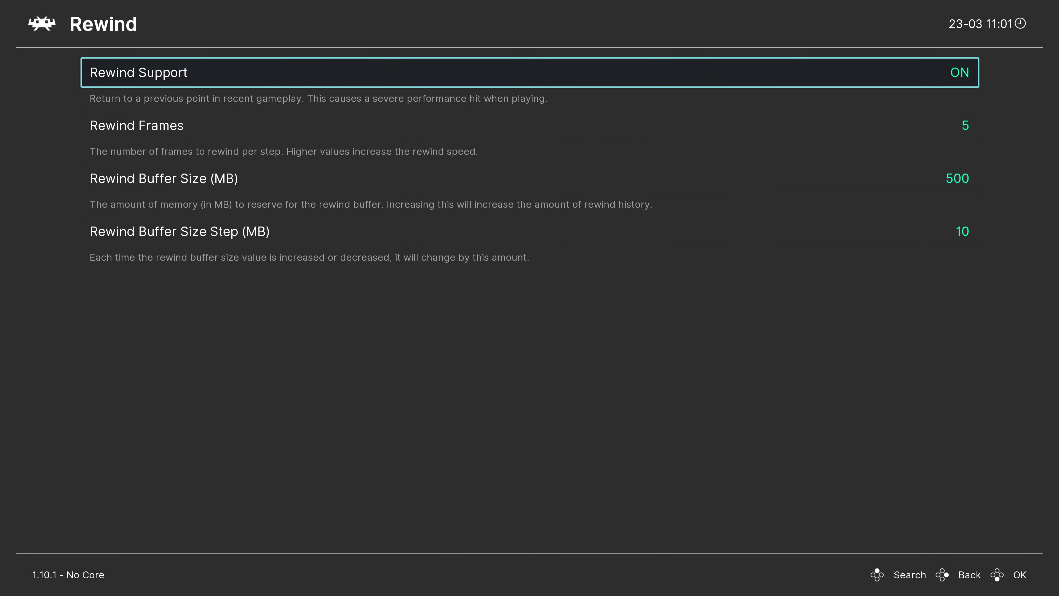
pyautogui.press('Return')
# Step: Back out through Frame Throttle to the main Settings list
pyautogui.press('BackSpace')
pyautogui.press('Down')
pyautogui.press('Down')
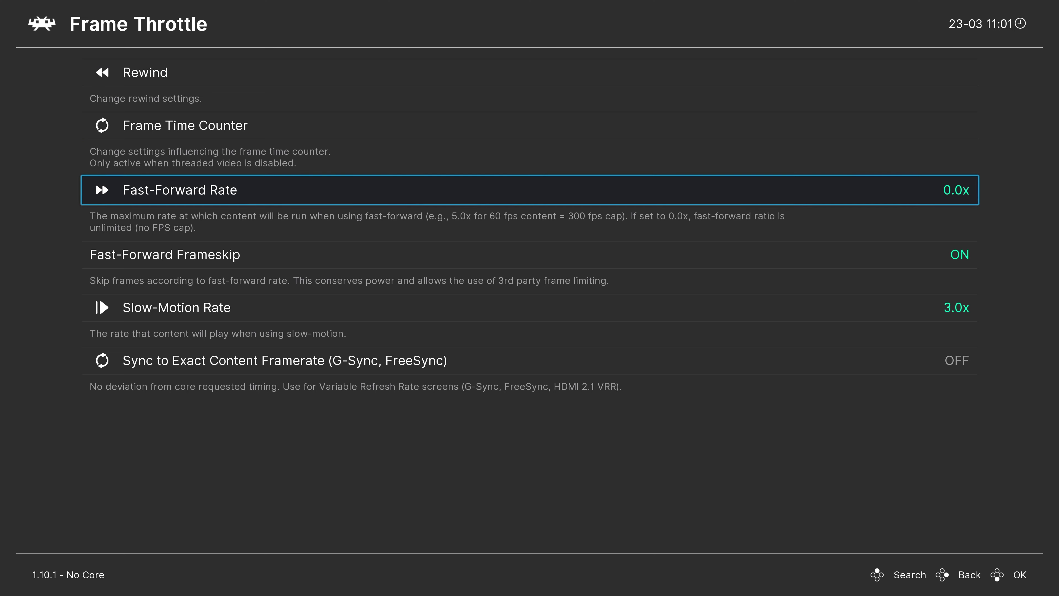
pyautogui.press('Down')
pyautogui.press('Down')
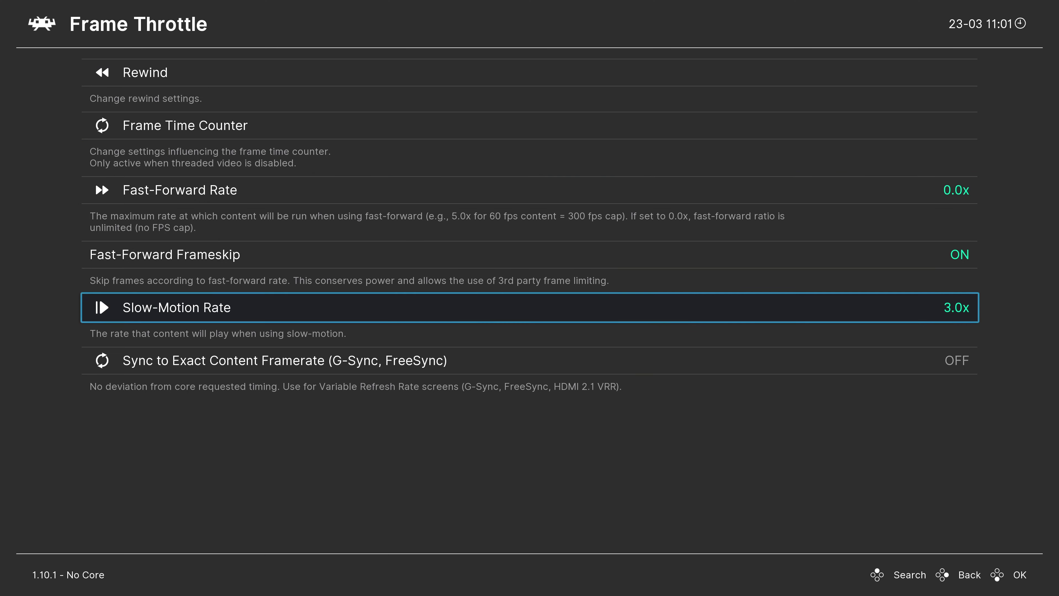
pyautogui.press('Down')
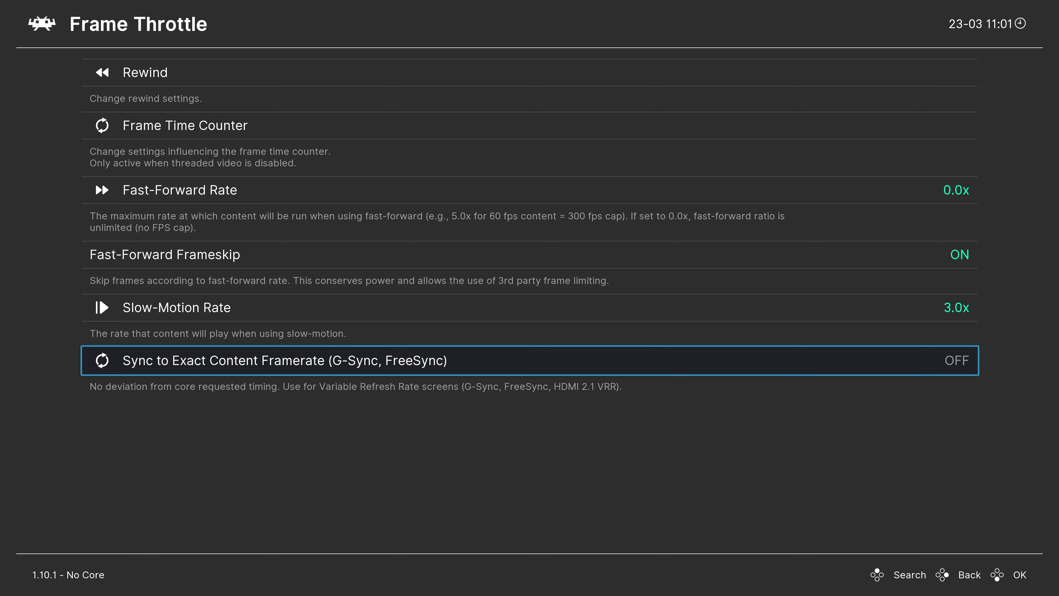
pyautogui.press('BackSpace')
pyautogui.press('Down')
pyautogui.press('Down')
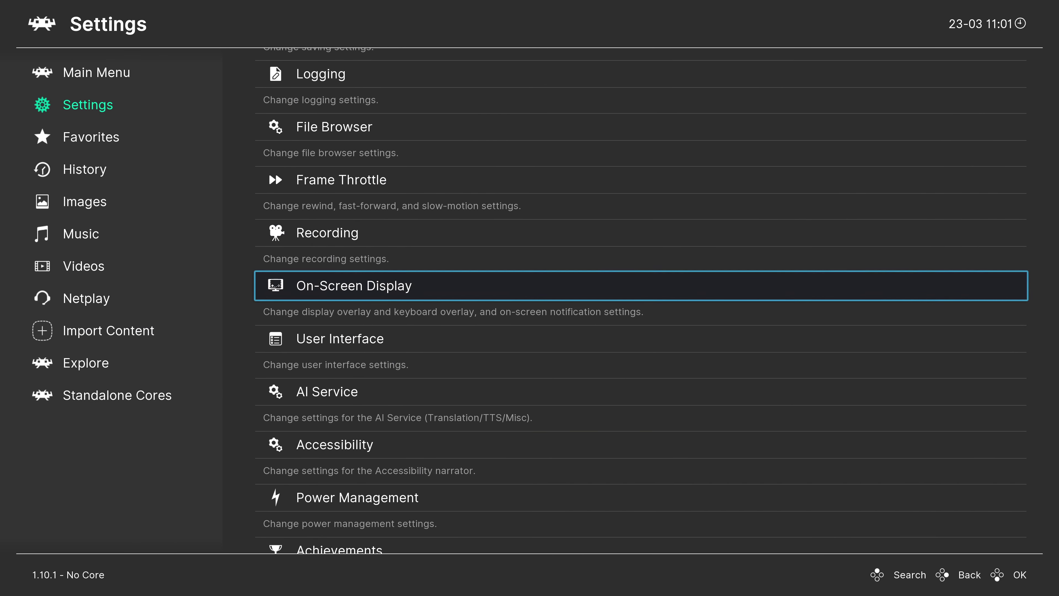
# Step: Look through the On-Screen Display notification settings
pyautogui.press('Return')
pyautogui.press('Down')
pyautogui.press('Down')
pyautogui.press('Return')
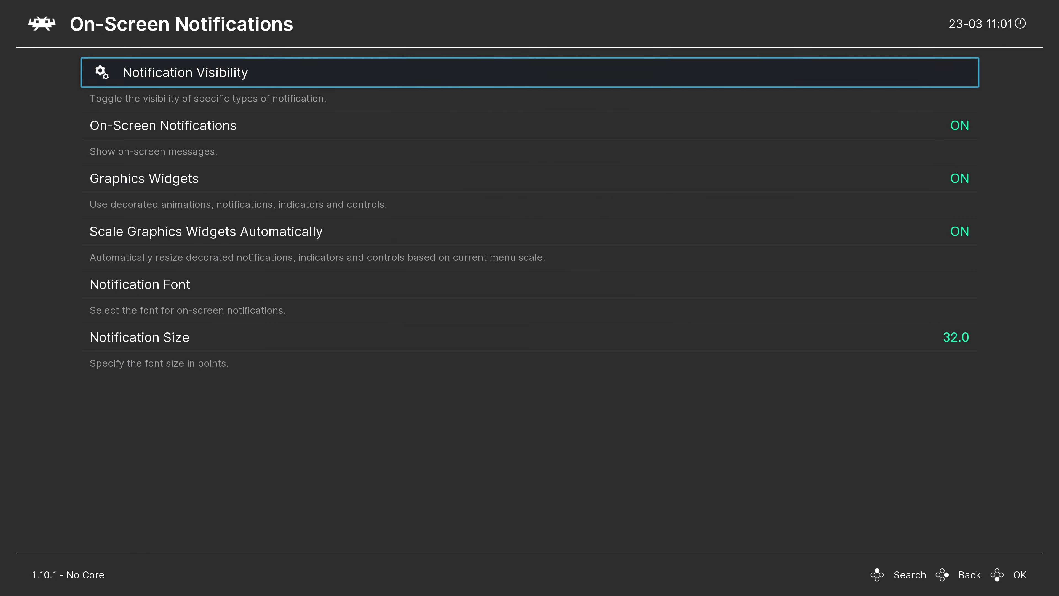
pyautogui.press('Down')
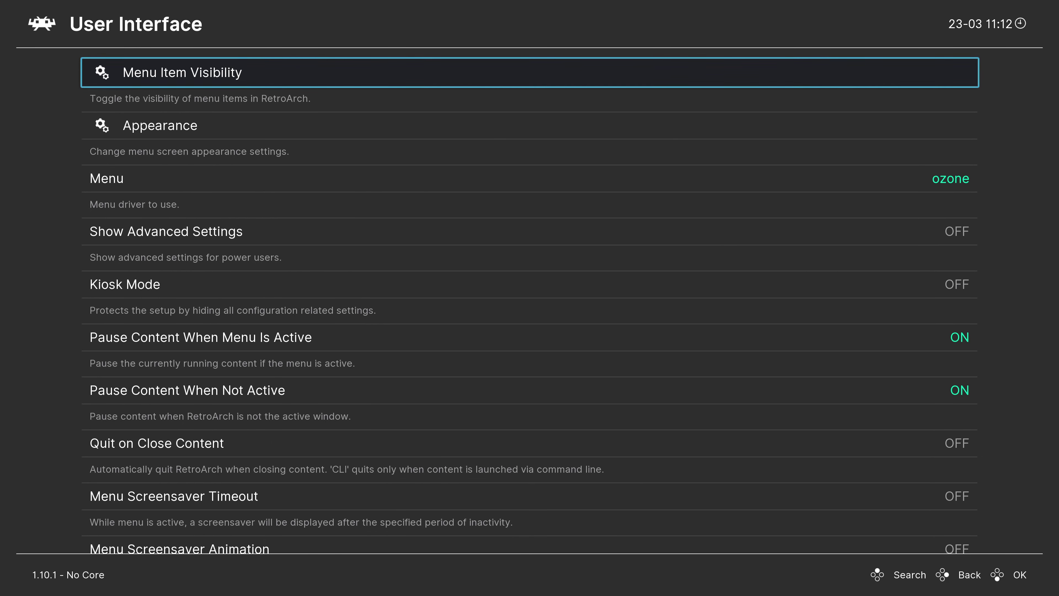
# Step: Switch Show 'Favorites', 'Images', 'Music' and 'Videos' off in Menu Item Visibility
pyautogui.press('Return')
pyautogui.press('Down')
pyautogui.press('Down')
pyautogui.press('Down')
pyautogui.press('Down')
pyautogui.press('Down')
pyautogui.press('Down')
pyautogui.press('Down')
pyautogui.press('Down')
pyautogui.press('Down')
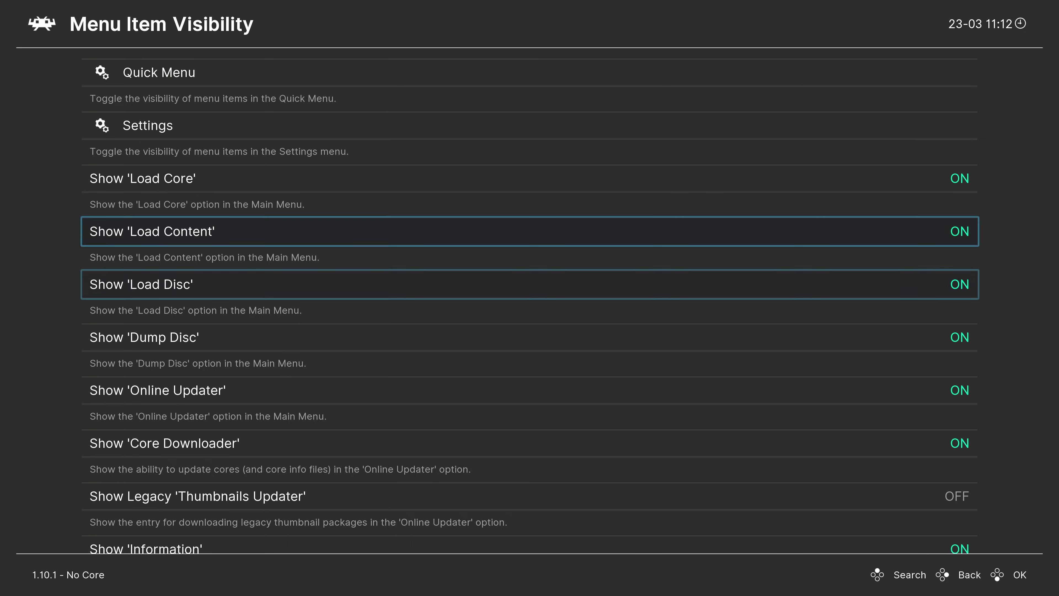
pyautogui.press('Down')
pyautogui.press('Down')
pyautogui.press('Down')
pyautogui.press('Down')
pyautogui.press('Down')
pyautogui.press('Down')
pyautogui.press('Down')
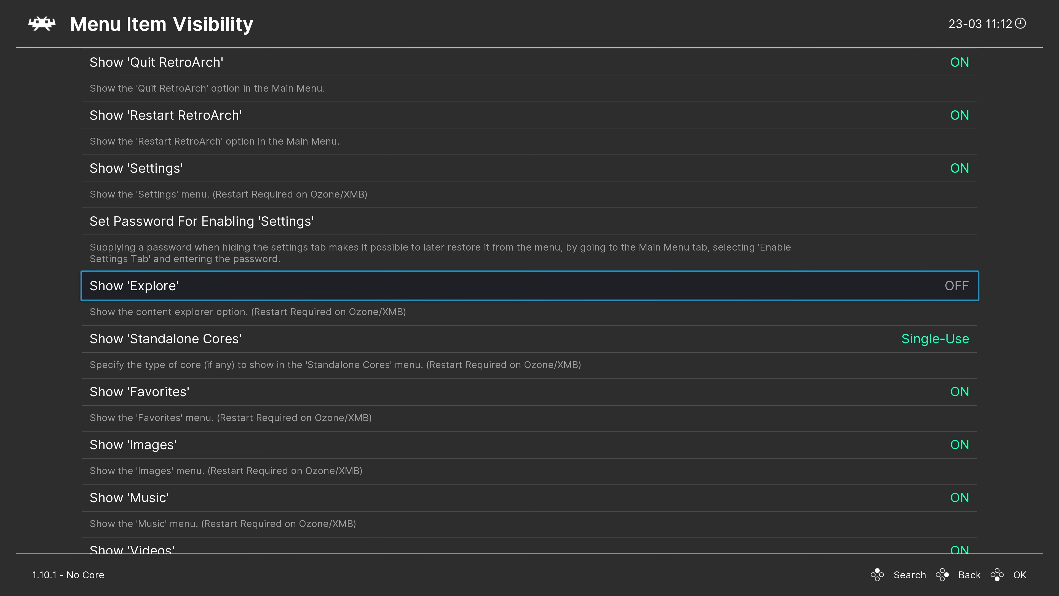
pyautogui.press('Down')
pyautogui.press('Down')
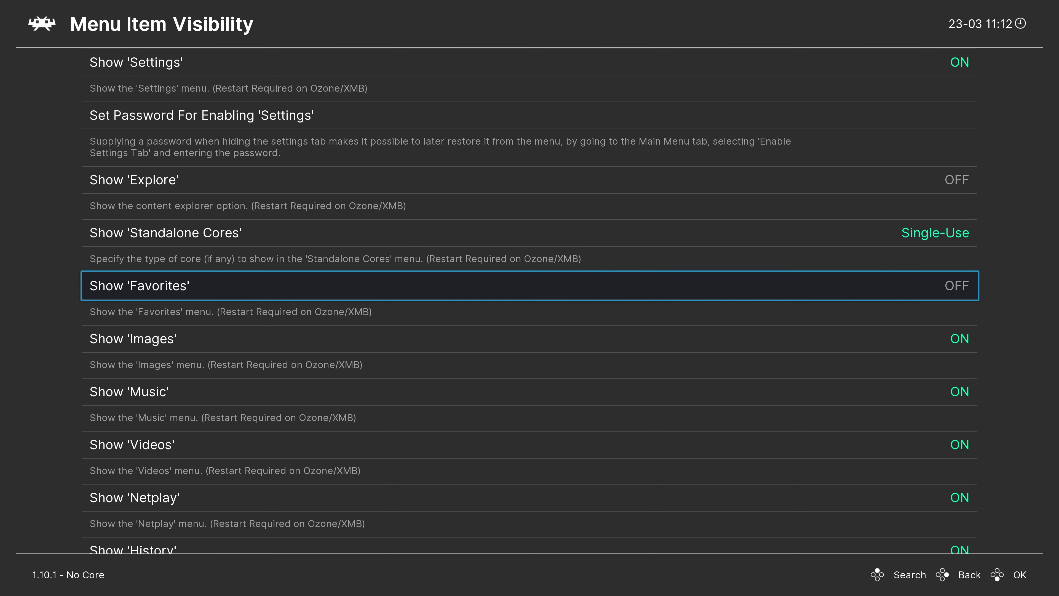
pyautogui.press('Down')
pyautogui.press('Left')
pyautogui.press('Down')
pyautogui.press('Left')
pyautogui.press('Down')
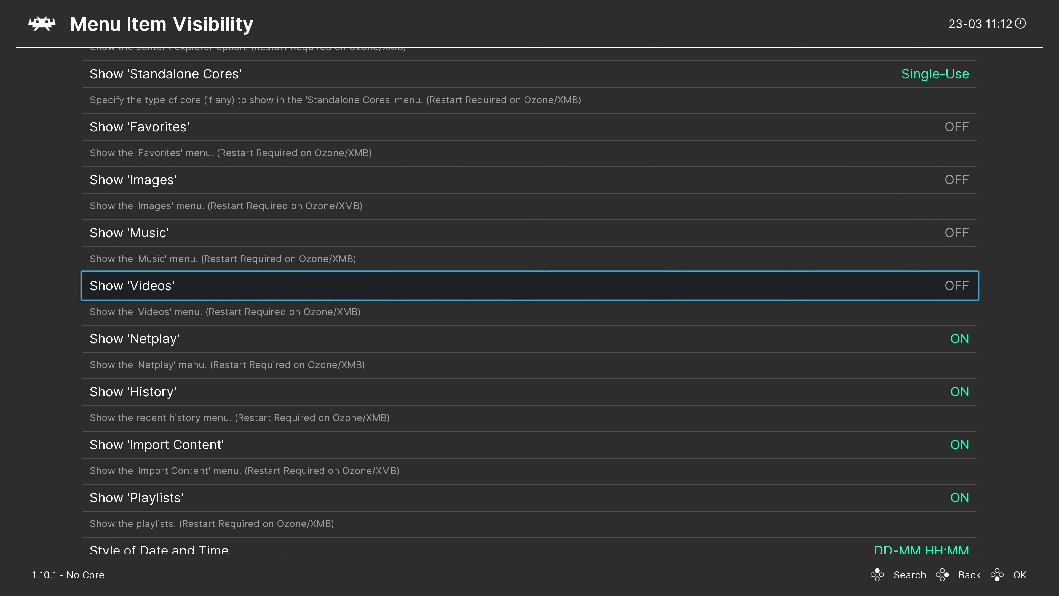
# Step: Leave Menu Item Visibility and return to the main Settings list
pyautogui.press('Down')
pyautogui.press('Down')
pyautogui.press('Down')
pyautogui.press('Down')
pyautogui.press('Down')
pyautogui.press('Down')
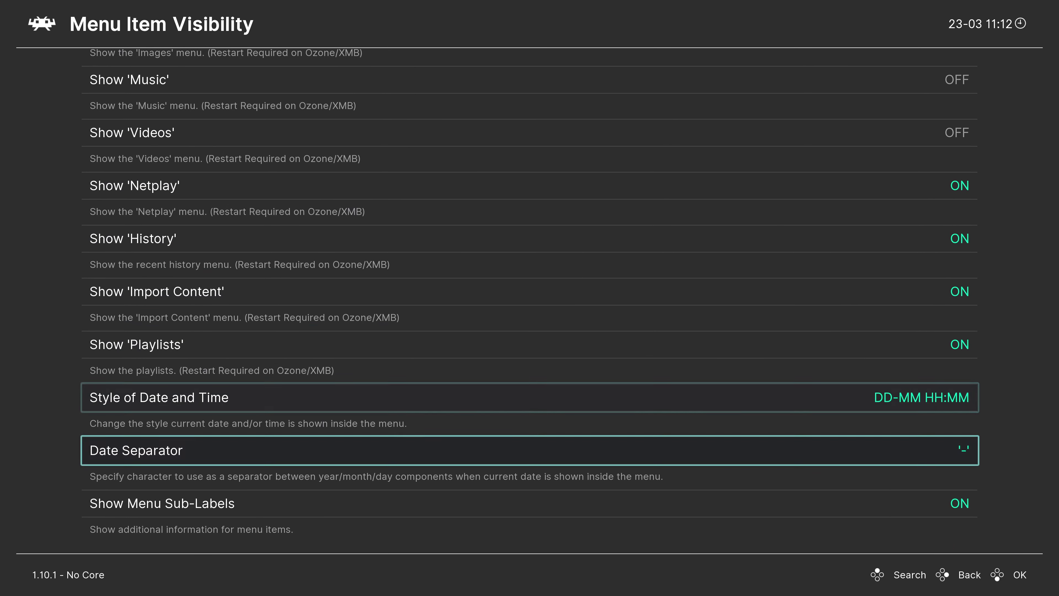
pyautogui.press('Down')
pyautogui.press('BackSpace')
pyautogui.press('BackSpace')
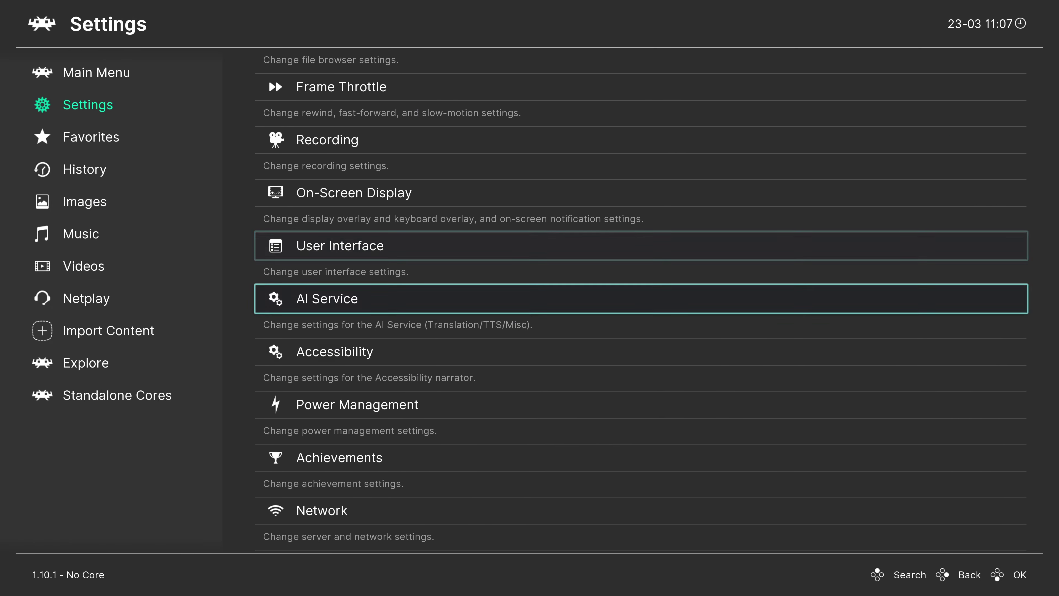
pyautogui.press('Down')
# Step: Turn Achievements on and sign in with the RetroAchievements username and password
pyautogui.press('Return')
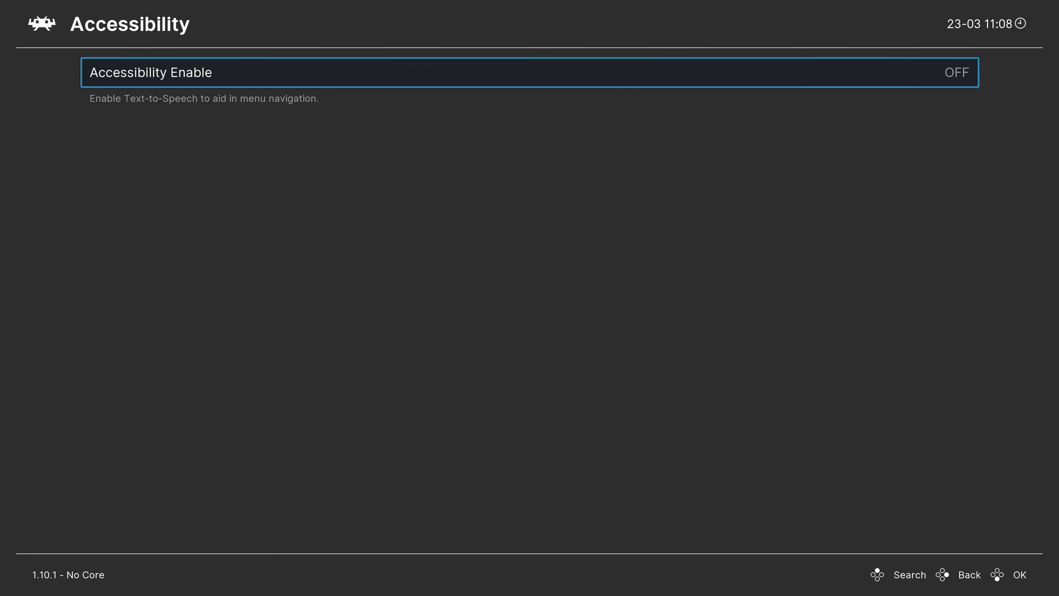
pyautogui.press('BackSpace')
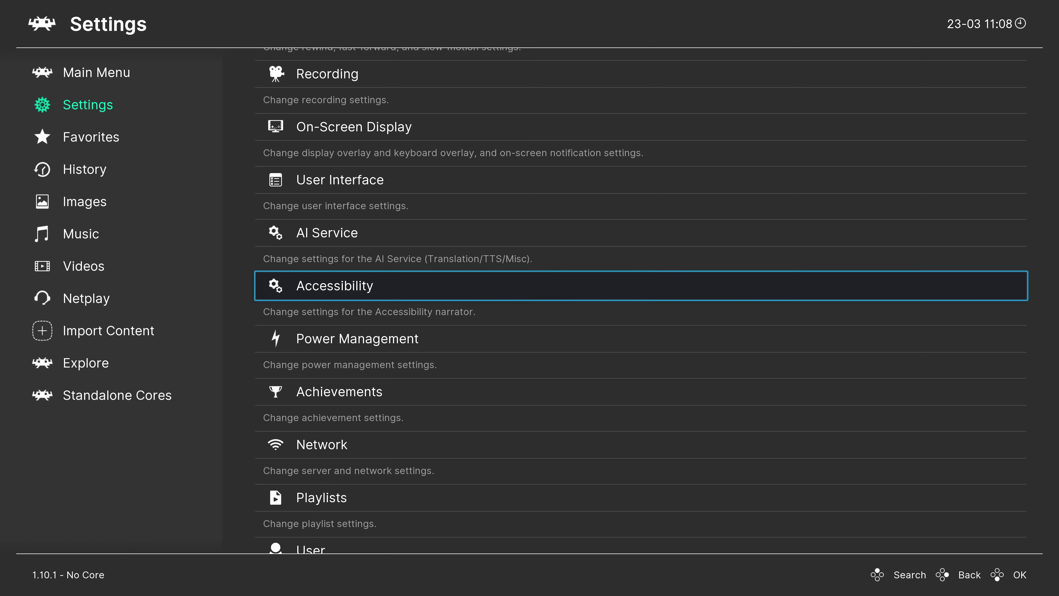
pyautogui.press('Down')
pyautogui.press('Down')
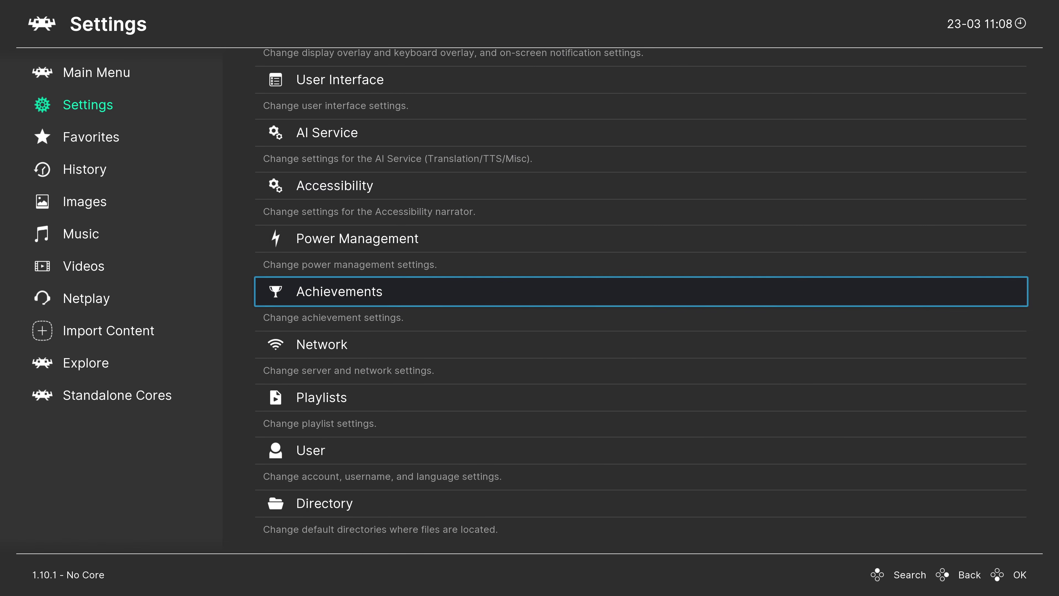
pyautogui.press('Return')
pyautogui.press('Return')
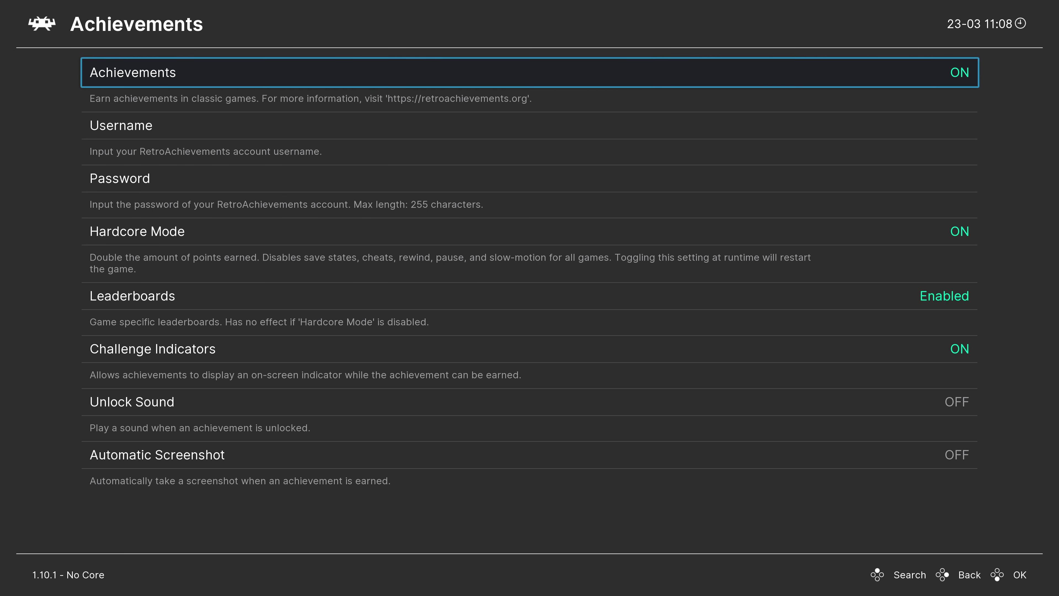
pyautogui.press('Down')
pyautogui.press('Return')
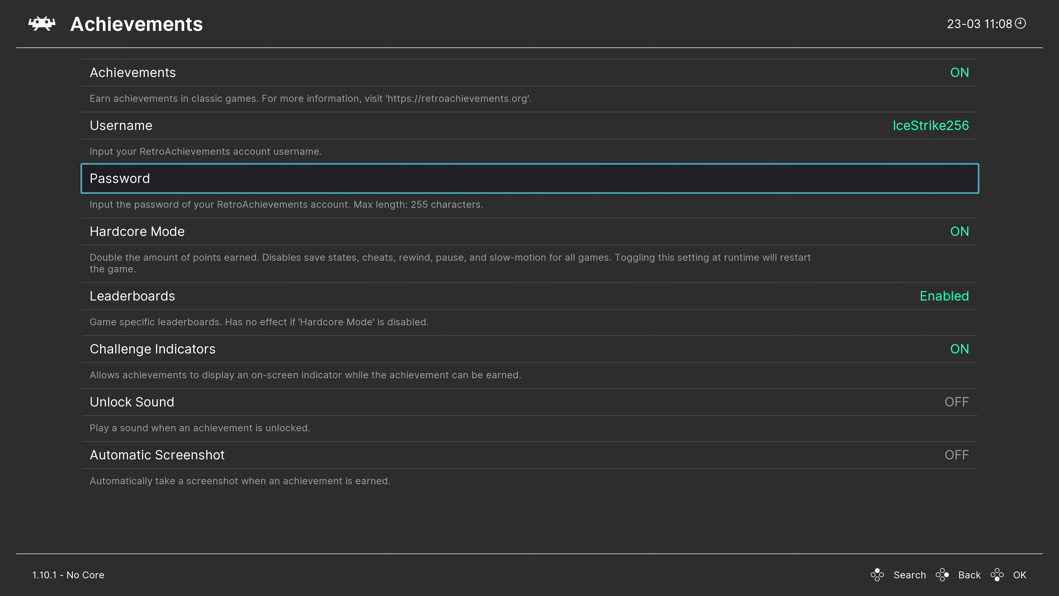
pyautogui.press('Return')
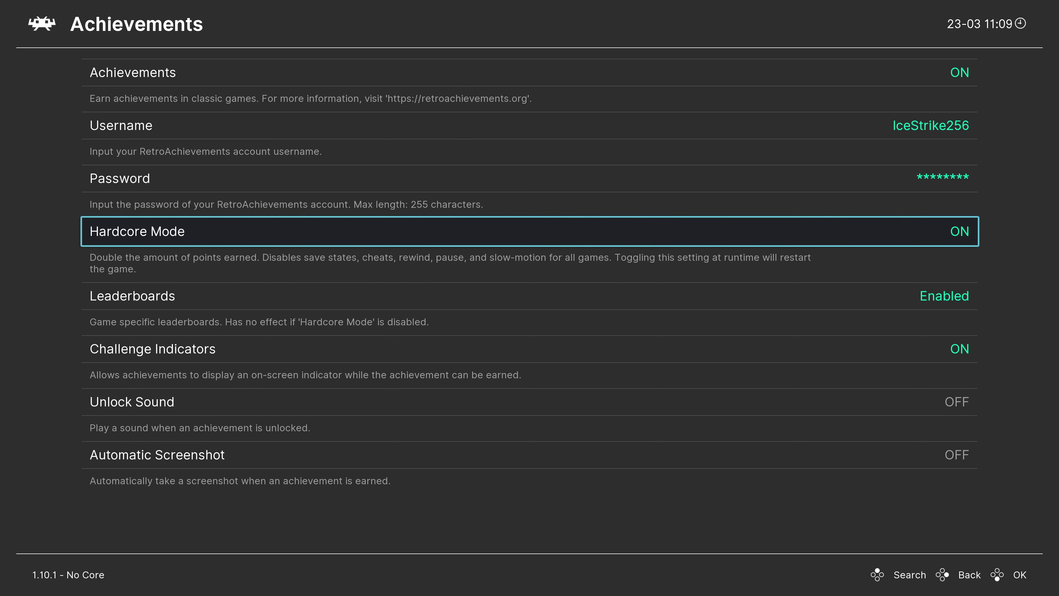
# Step: Turn on Unlock Sound and Automatic Screenshot, then return to the Settings list
pyautogui.press('Down')
pyautogui.press('Down')
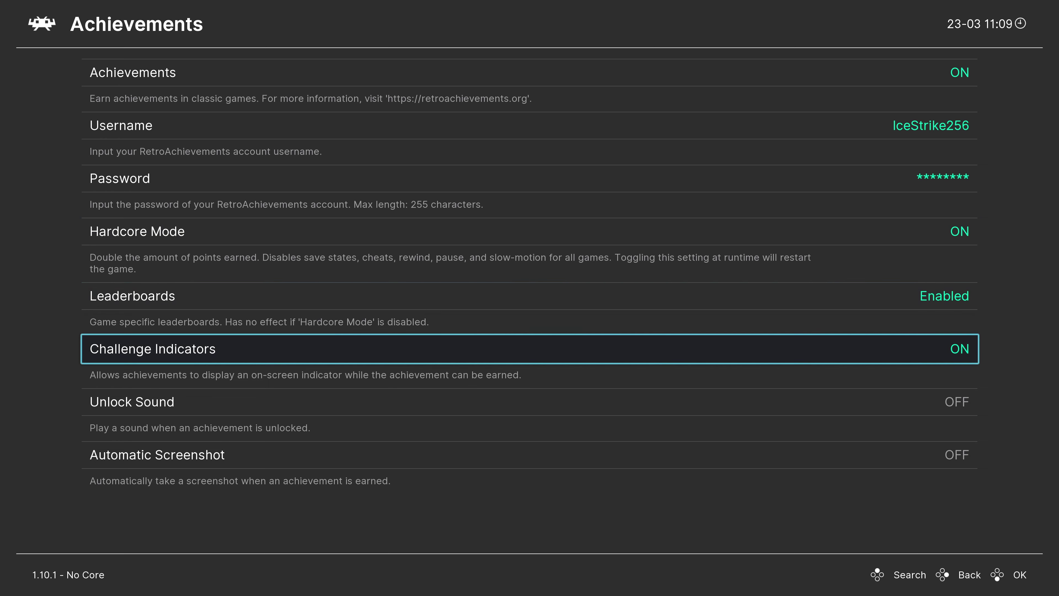
pyautogui.press('Down')
pyautogui.press('Return')
pyautogui.press('Down')
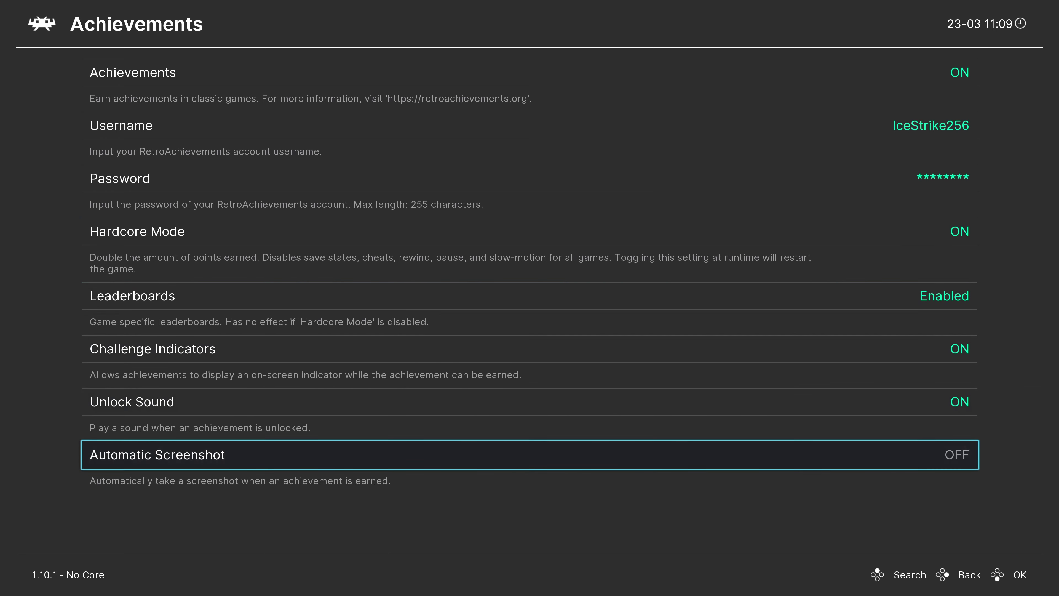
pyautogui.press('Return')
pyautogui.press('Up')
pyautogui.press('Up')
pyautogui.press('Up')
pyautogui.press('Up')
pyautogui.press('Up')
pyautogui.press('Up')
pyautogui.press('Down')
pyautogui.press('Down')
pyautogui.press('BackSpace')
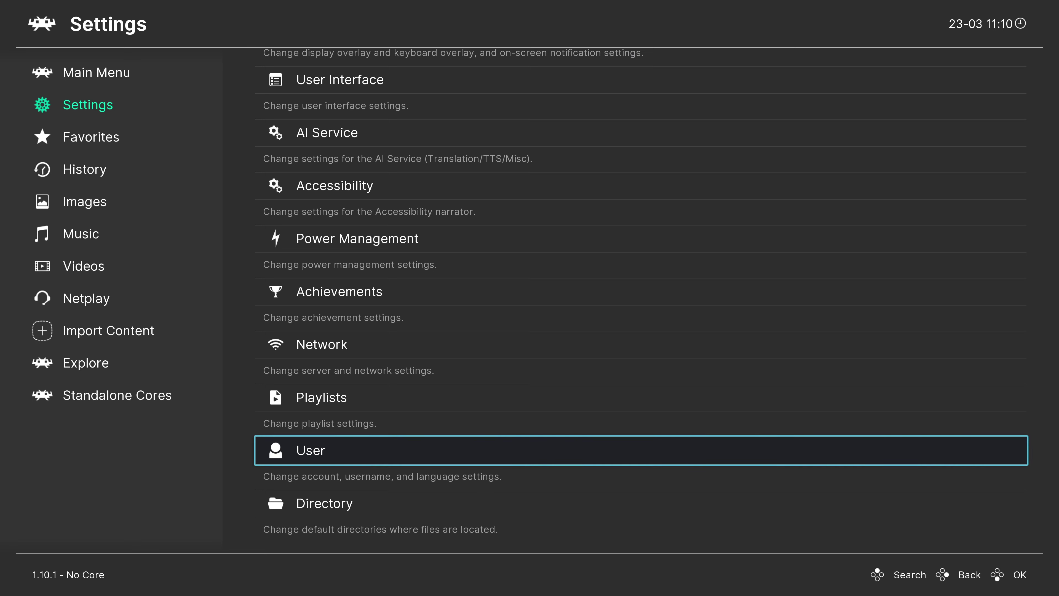
# Step: Check the configured streaming accounts in User settings
pyautogui.press('Return')
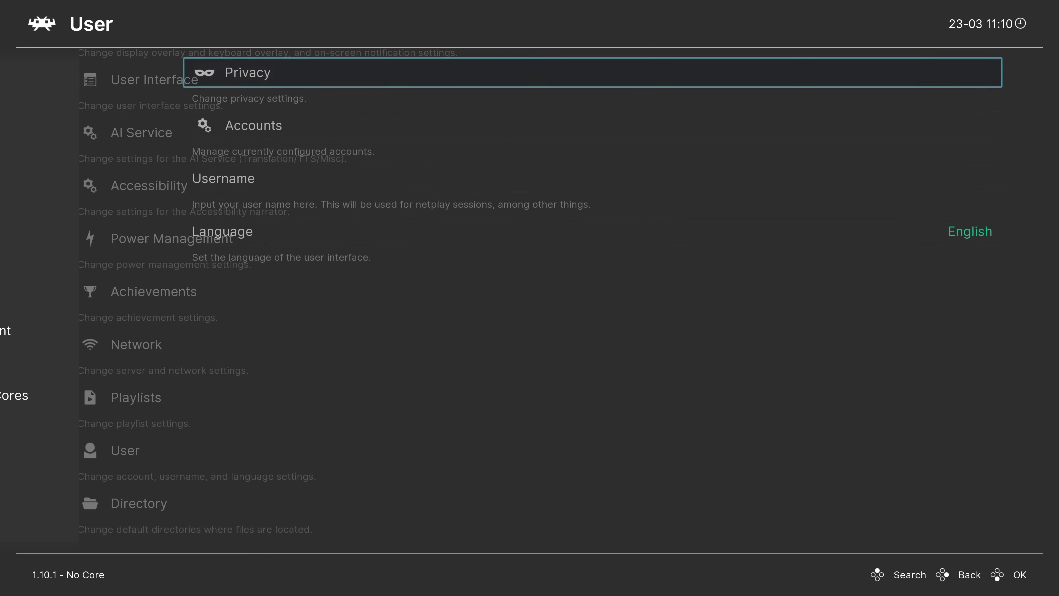
pyautogui.press('Down')
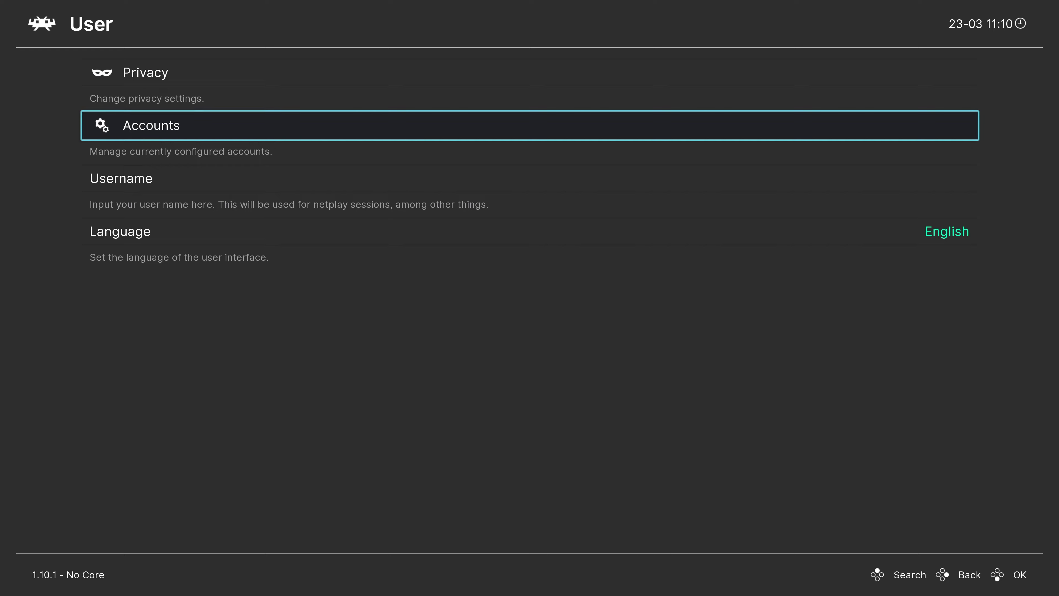
pyautogui.press('Return')
pyautogui.press('Down')
pyautogui.press('Down')
pyautogui.press('Down')
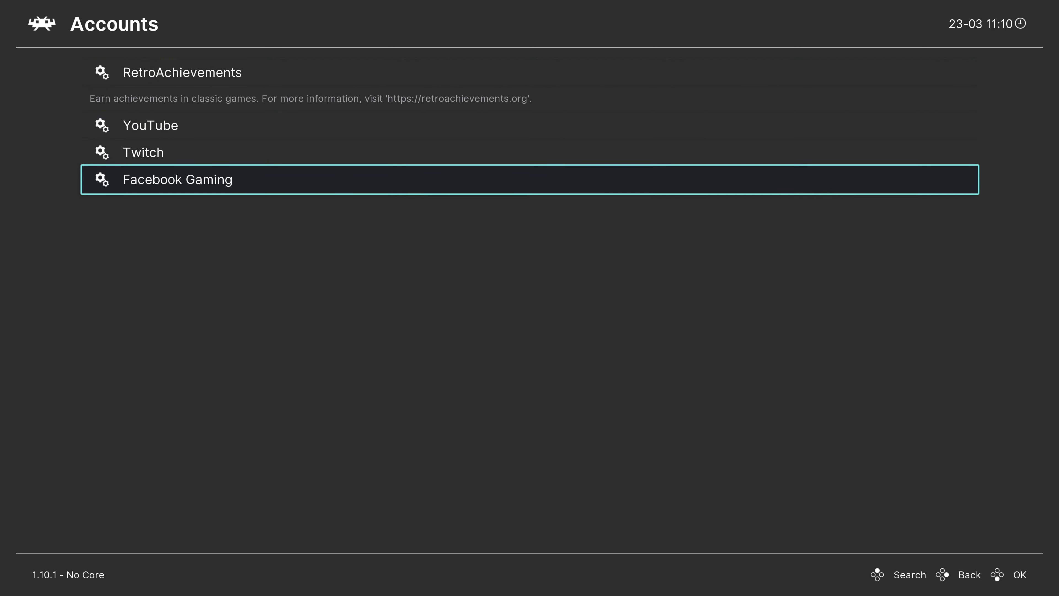
pyautogui.press('Down')
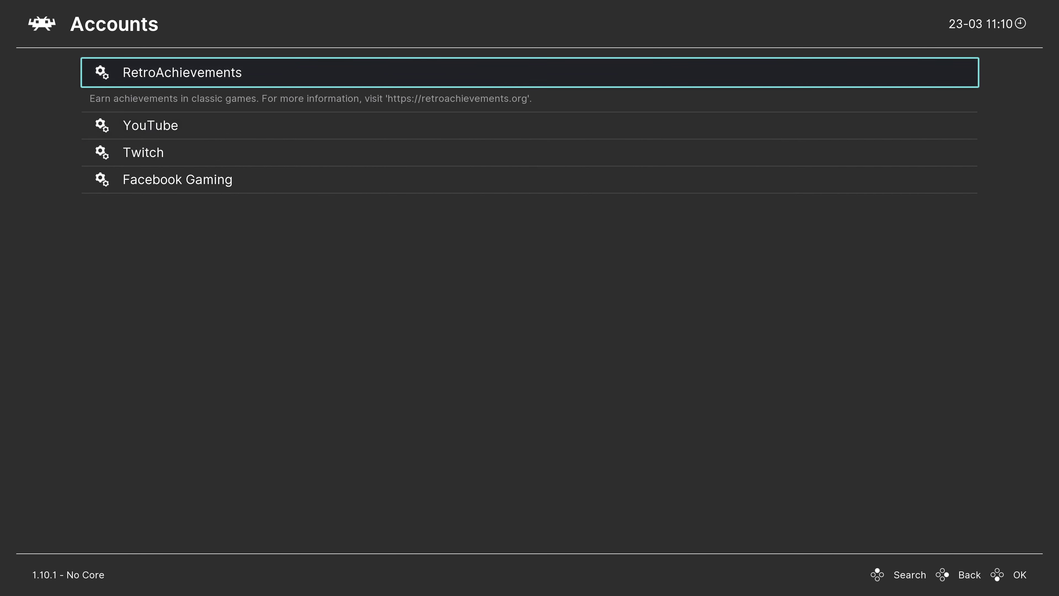
pyautogui.press('BackSpace')
pyautogui.press('Down')
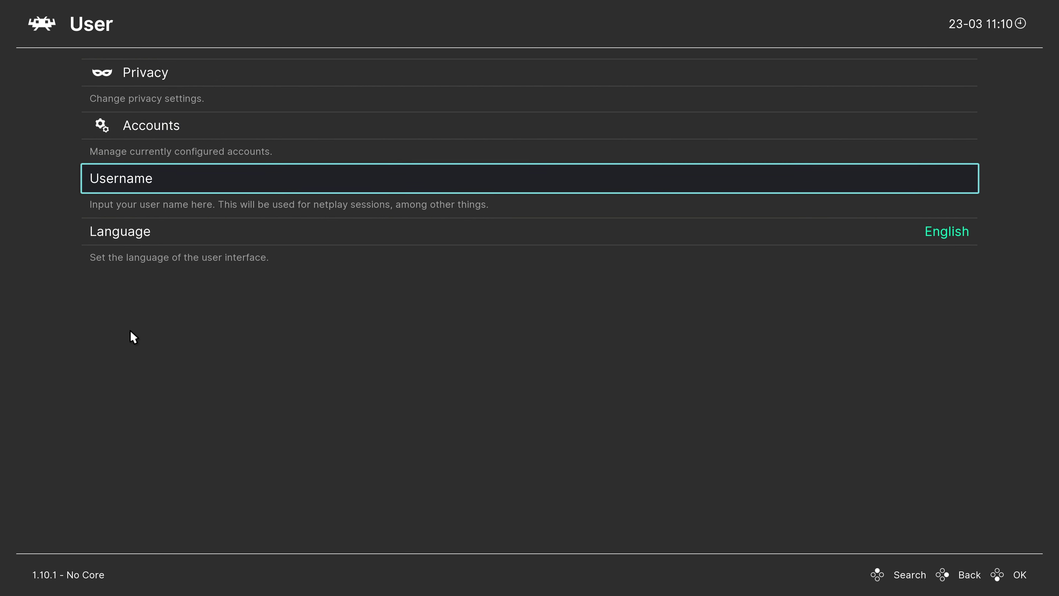
# Step: Set the netplay user name and switch on Discord Rich Presence under Privacy
pyautogui.press('Return')
pyautogui.write('Ic')
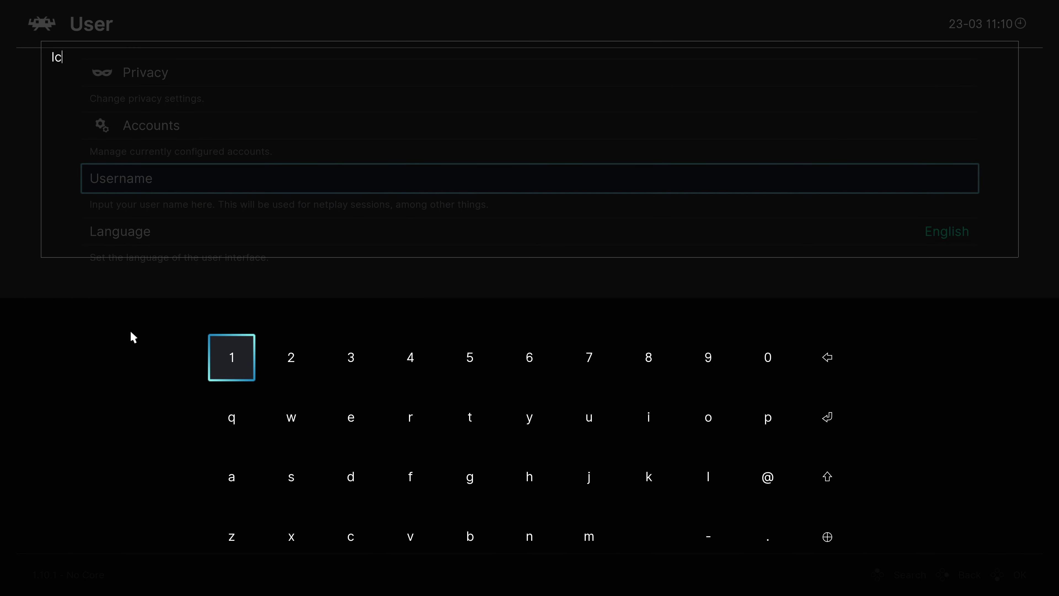
pyautogui.write('eStrike256')
pyautogui.press('Return')
pyautogui.press('Return')
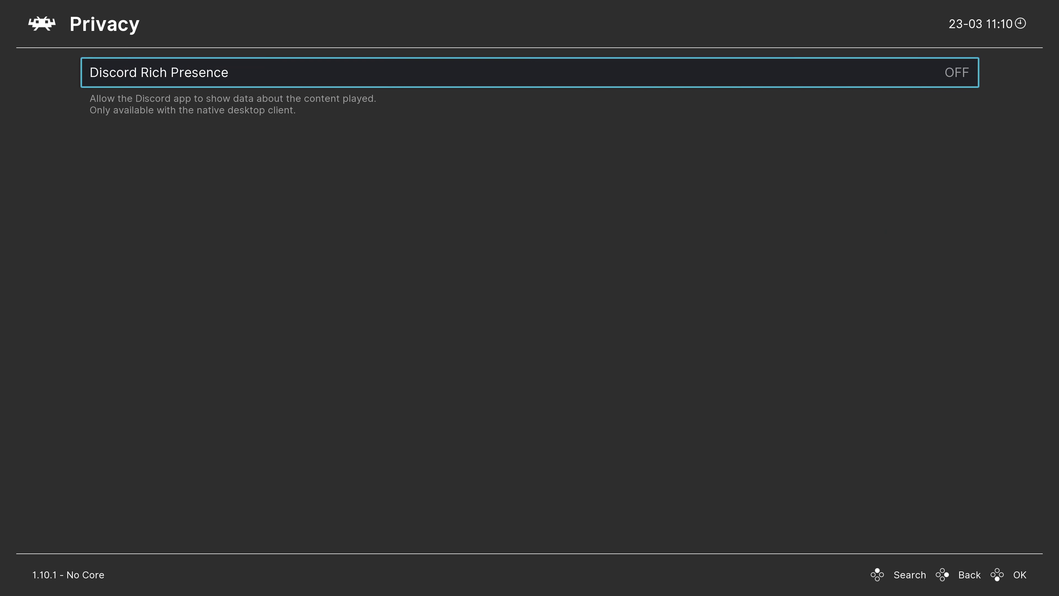
pyautogui.press('Return')
pyautogui.press('Return')
pyautogui.press('Return')
pyautogui.press('Return')
pyautogui.press('Return')
pyautogui.press('Return')
pyautogui.press('Return')
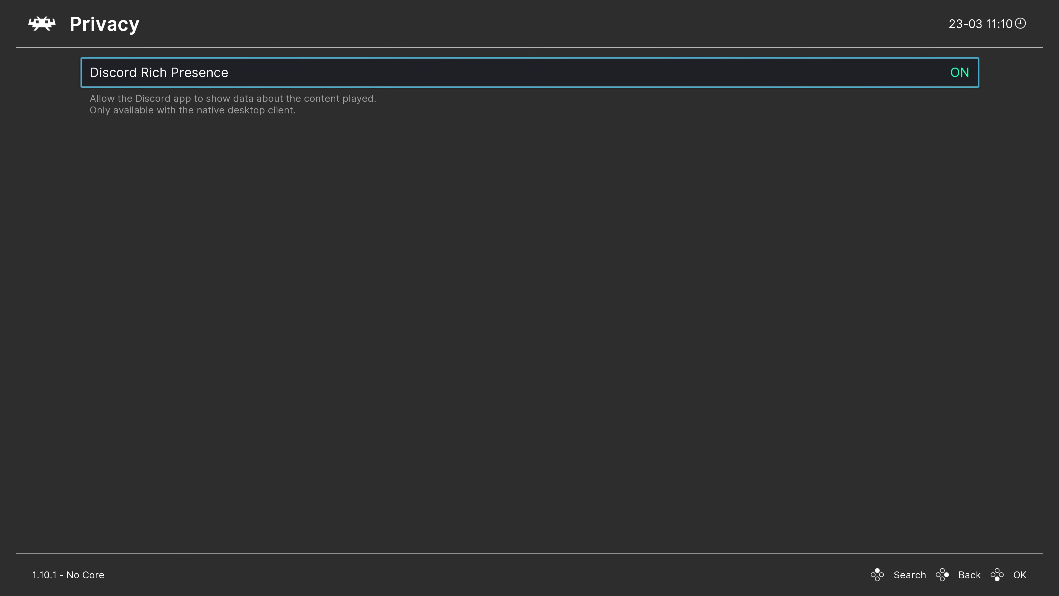
pyautogui.press('BackSpace')
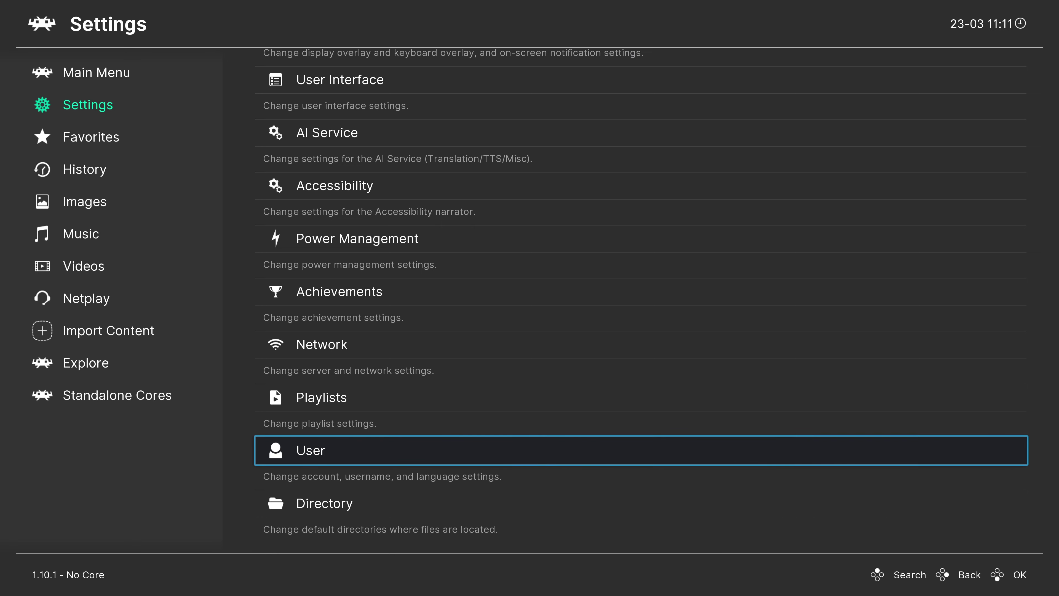
pyautogui.press('Up')
pyautogui.press('Up')
pyautogui.press('Up')
pyautogui.press('Up')
pyautogui.press('Up')
pyautogui.press('Up')
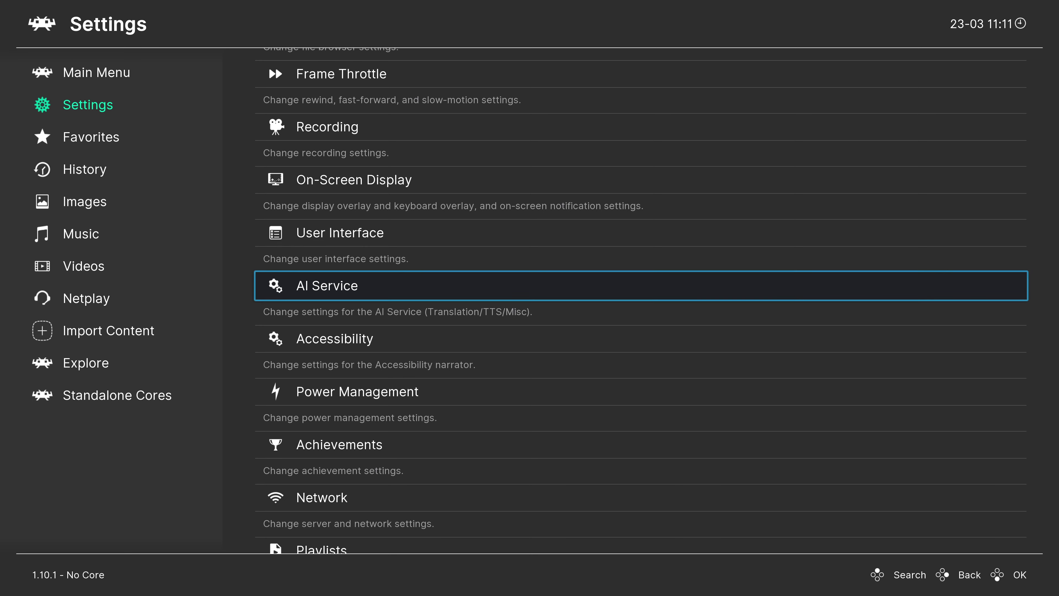
# Step: Save the current configuration to retroarch.cfg via Main Menu > Configuration File
pyautogui.press('Up')
pyautogui.press('Up')
pyautogui.press('Up')
pyautogui.press('Up')
pyautogui.press('Up')
pyautogui.press('Up')
pyautogui.press('Up')
pyautogui.press('Up')
pyautogui.press('Up')
pyautogui.press('Up')
pyautogui.press('Up')
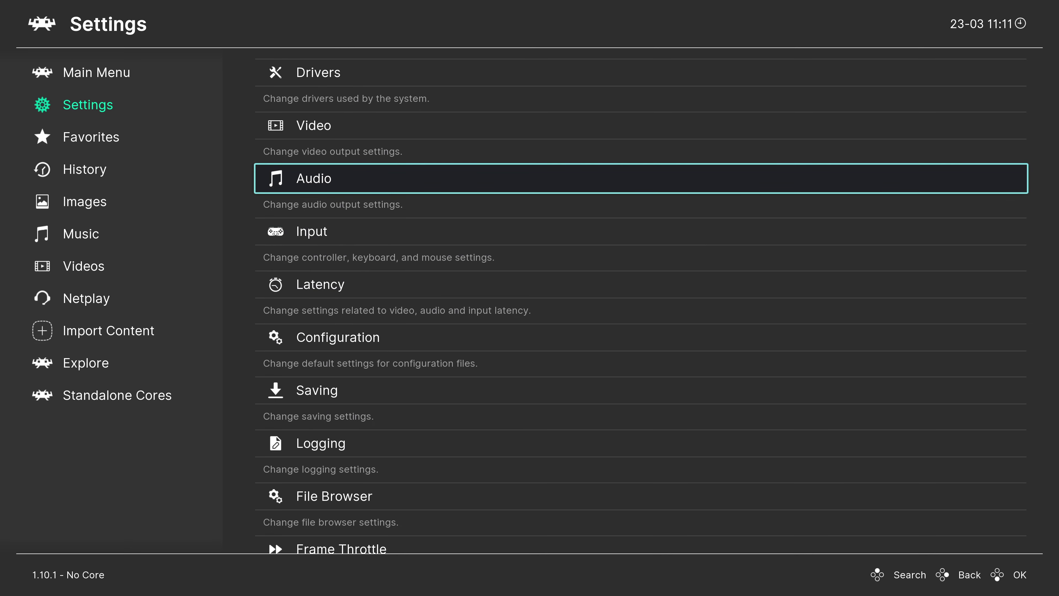
pyautogui.press('Left')
pyautogui.press('Up')
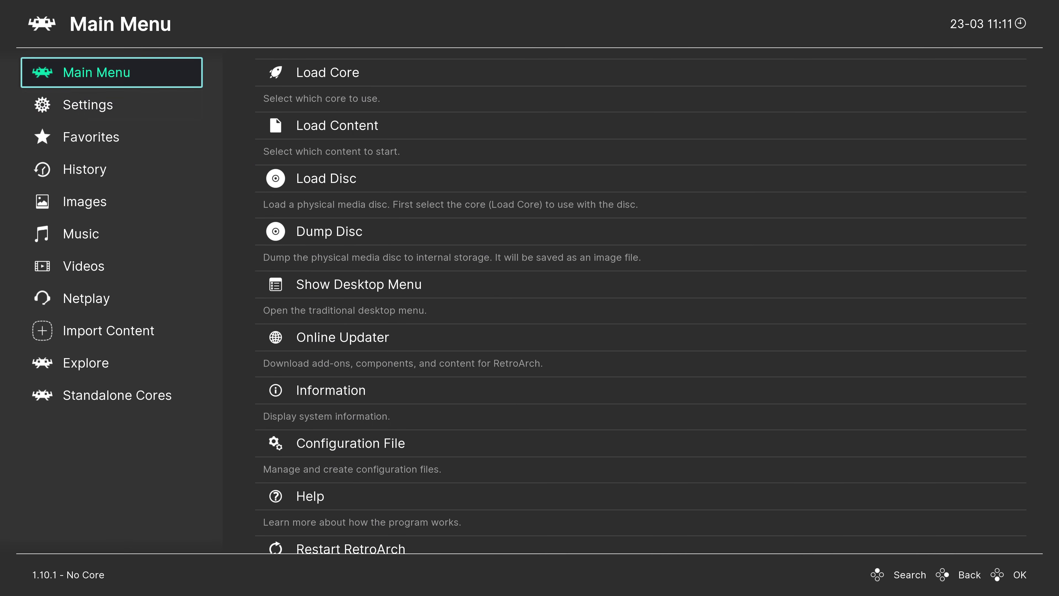
pyautogui.press('Right')
pyautogui.press('Down')
pyautogui.press('Down')
pyautogui.press('Down')
pyautogui.press('Down')
pyautogui.press('Down')
pyautogui.press('Down')
pyautogui.press('Down')
pyautogui.press('Down')
pyautogui.press('Up')
pyautogui.press('Return')
pyautogui.press('Down')
pyautogui.press('Down')
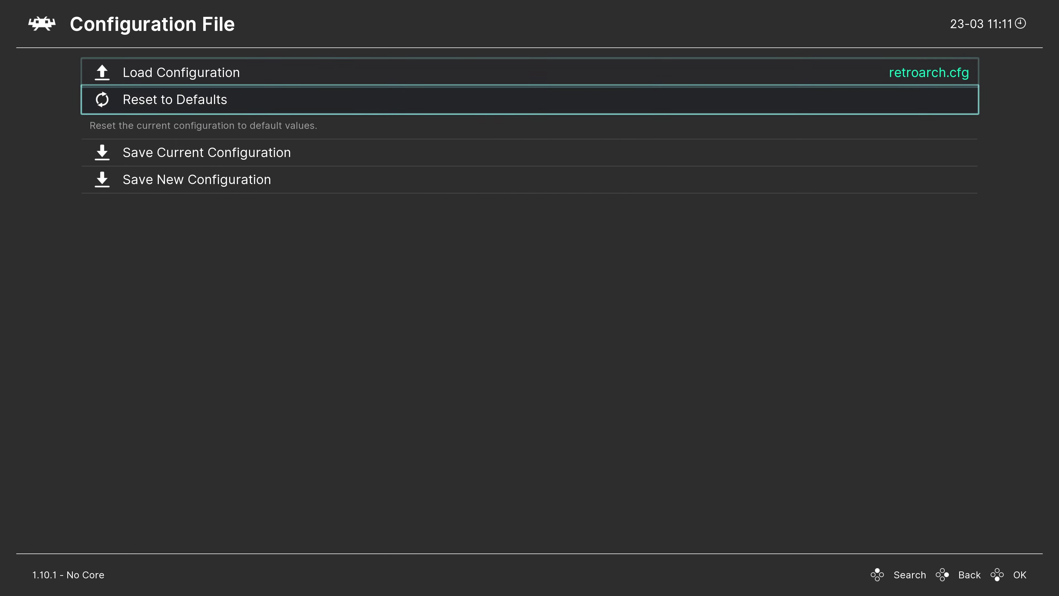
pyautogui.press('Return')
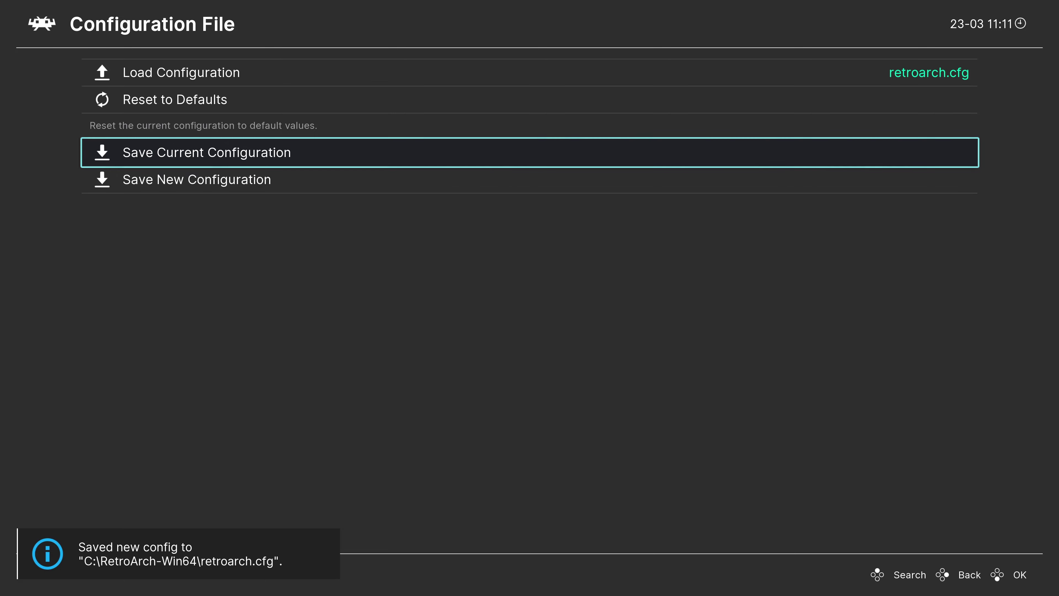
pyautogui.press('BackSpace')
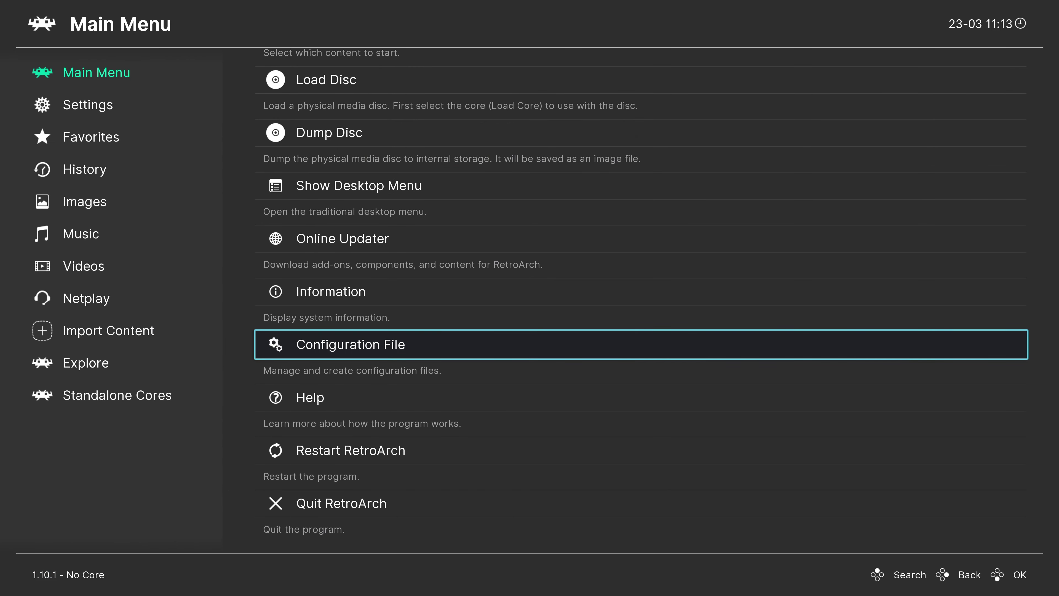
# Step: Restart RetroArch, then download and extract the Slang shaders from the Online Updater
pyautogui.press('Down')
pyautogui.press('Down')
pyautogui.press('Return')
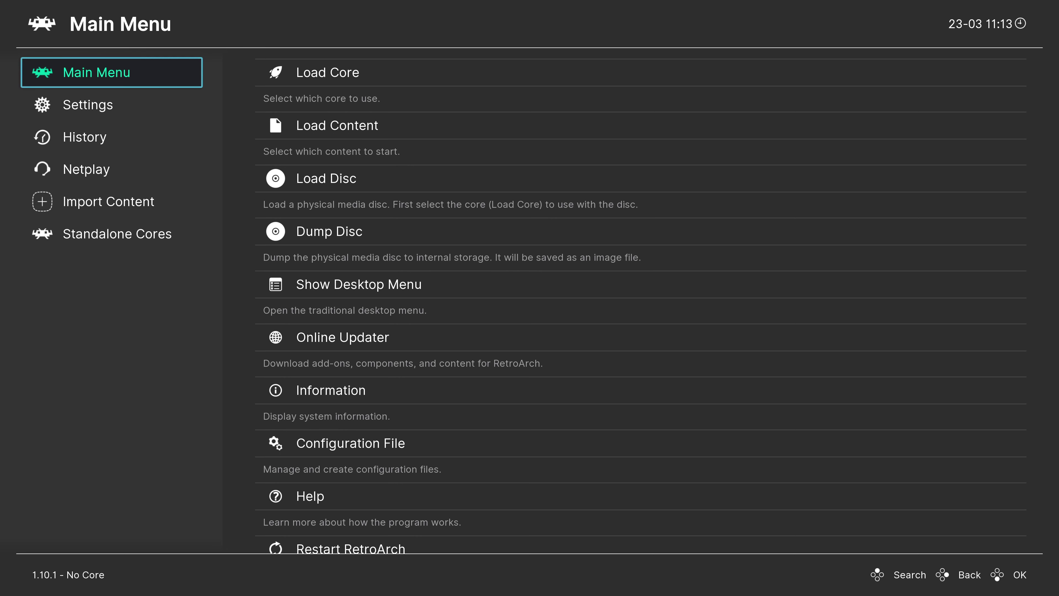
pyautogui.press('Down')
pyautogui.press('Down')
pyautogui.press('Down')
pyautogui.press('Down')
pyautogui.press('Down')
pyautogui.press('Down')
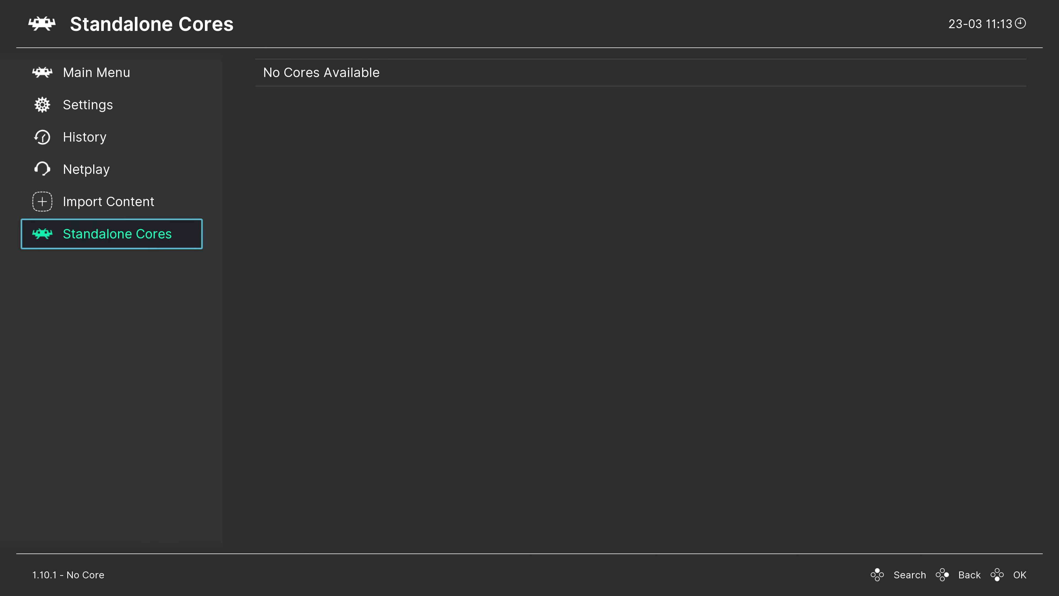
pyautogui.press('Down')
pyautogui.press('Down')
pyautogui.press('Down')
pyautogui.press('Down')
pyautogui.press('Down')
pyautogui.press('Down')
pyautogui.press('Down')
pyautogui.press('Down')
pyautogui.press('Down')
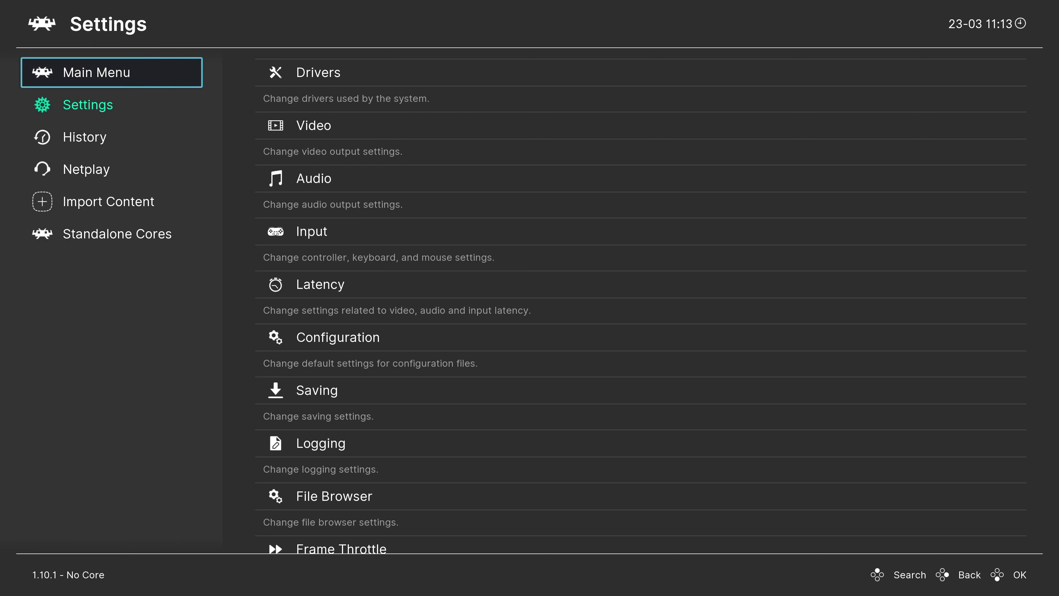
pyautogui.press('Down')
pyautogui.press('Down')
pyautogui.press('Down')
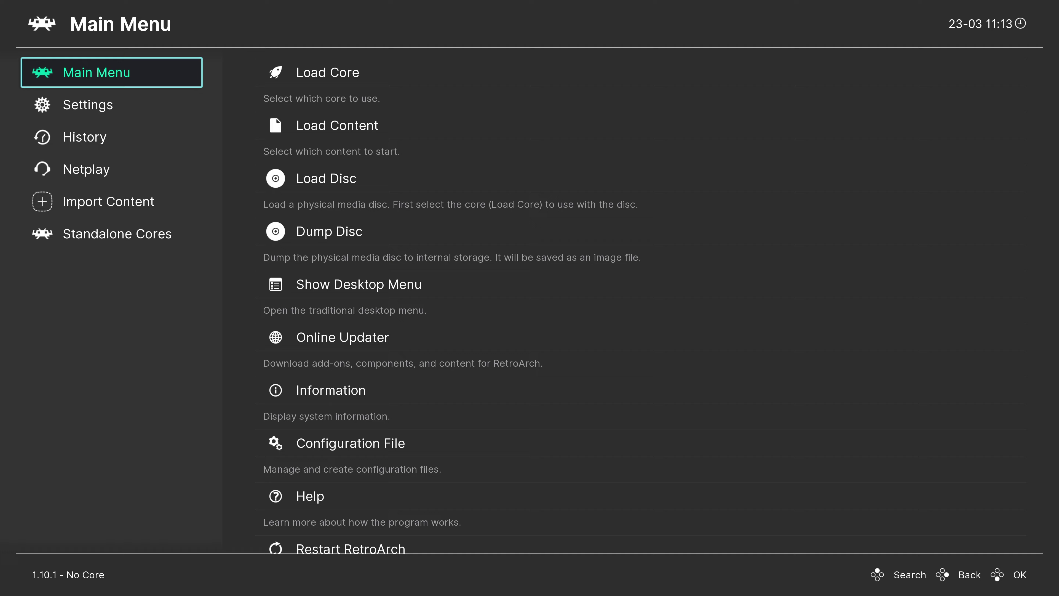
pyautogui.press('Right')
pyautogui.press('Down')
pyautogui.press('Down')
pyautogui.press('Down')
pyautogui.press('Down')
pyautogui.press('Down')
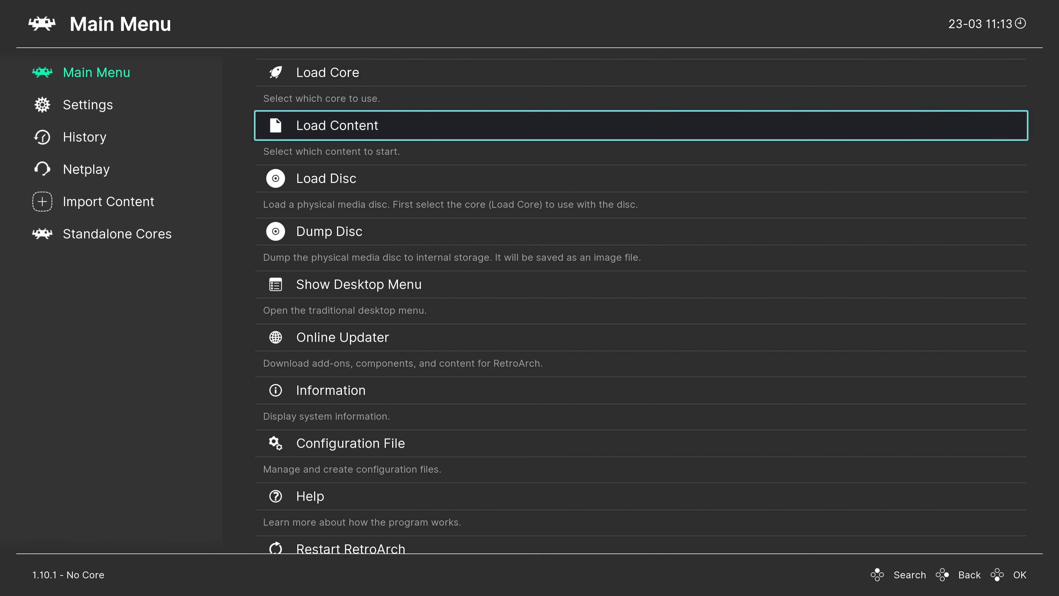
pyautogui.press('Return')
pyautogui.press('Down')
pyautogui.press('Down')
pyautogui.press('Down')
pyautogui.press('Down')
pyautogui.press('Down')
pyautogui.press('Down')
pyautogui.press('Down')
pyautogui.press('Down')
pyautogui.press('Down')
pyautogui.press('Down')
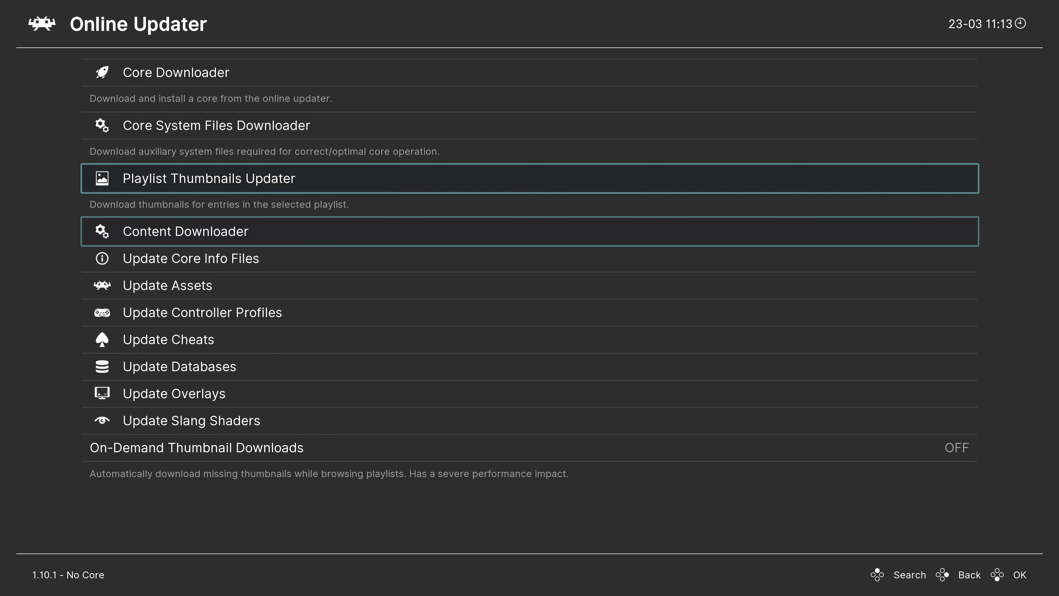
pyautogui.press('Return')
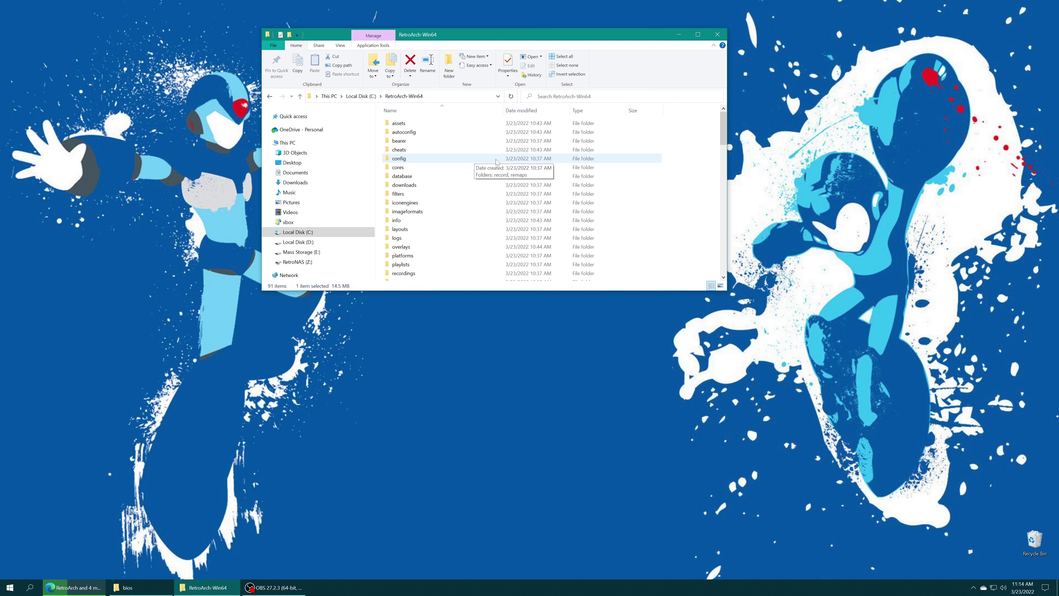
# Step: Open the empty system folder inside C:\RetroArch-Win64
pyautogui.scroll(-4, 496, 162)
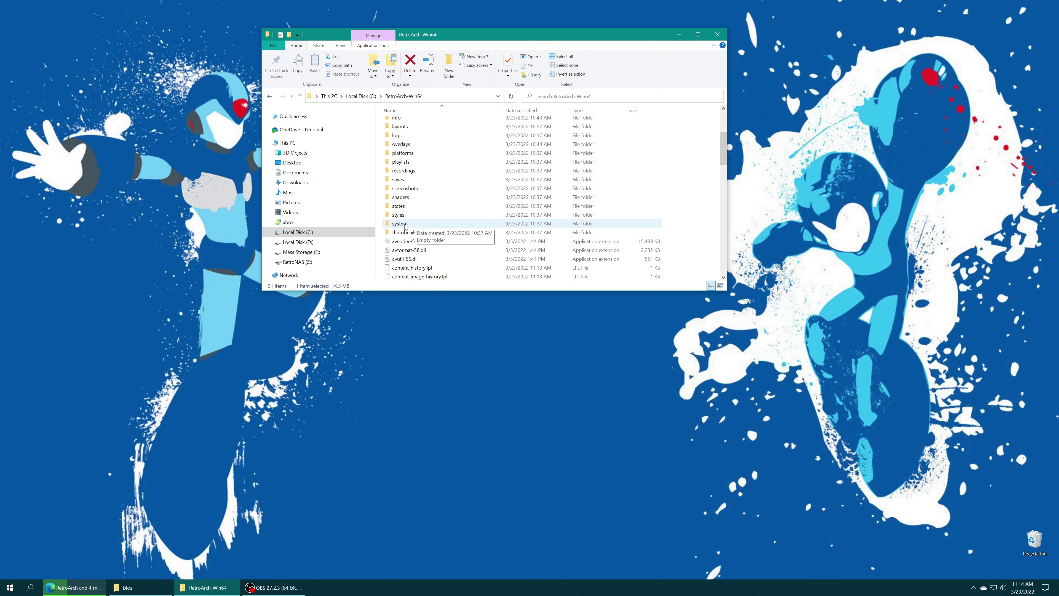
pyautogui.scroll(-2, 461, 225)
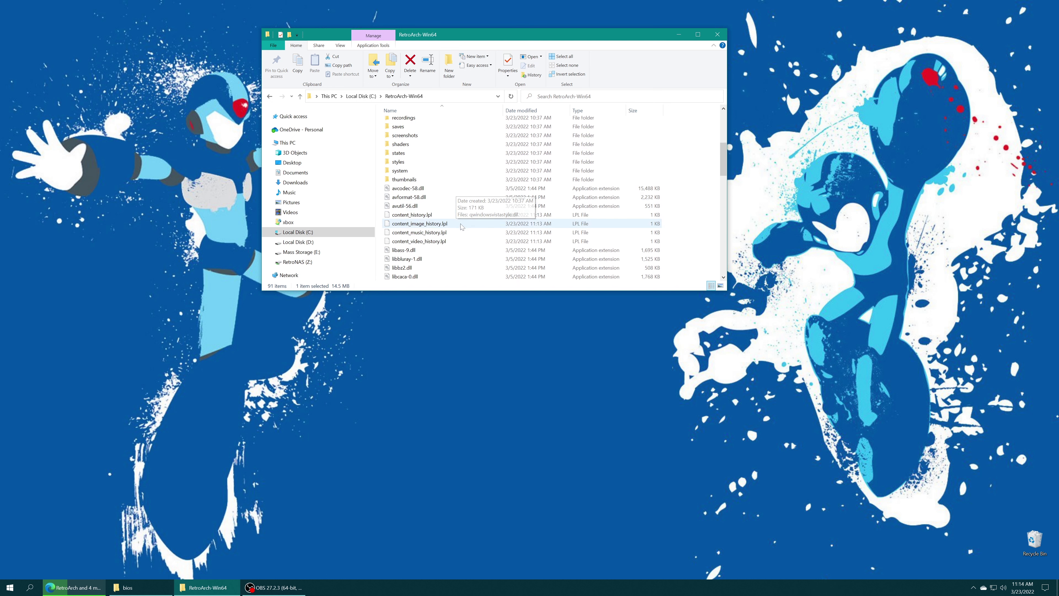
pyautogui.scroll(3, 448, 251)
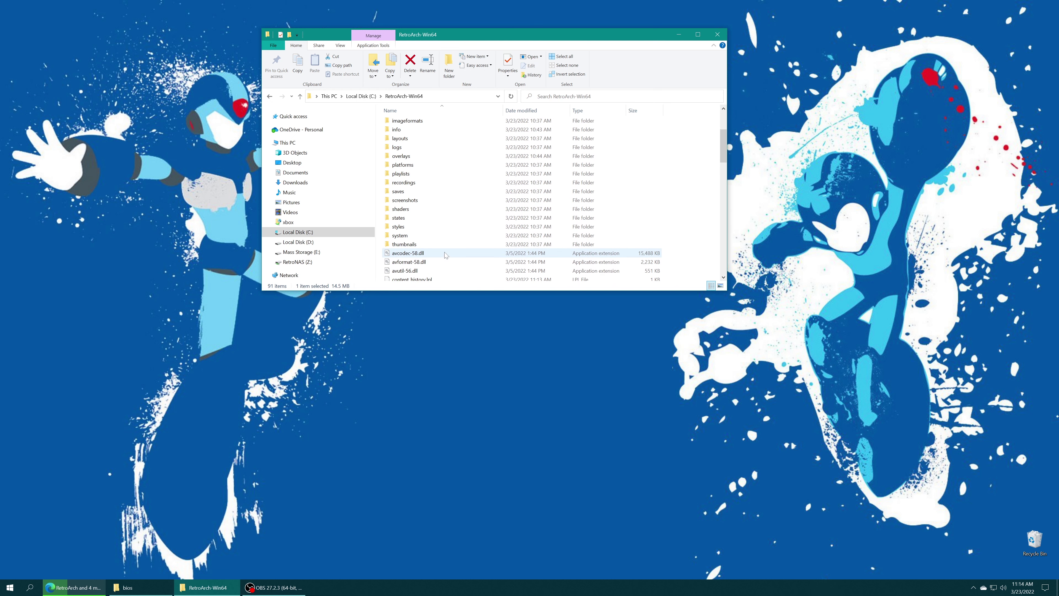
pyautogui.doubleClick(411, 236)
pyautogui.moveTo(650, 160); pyautogui.dragTo(539, 242)
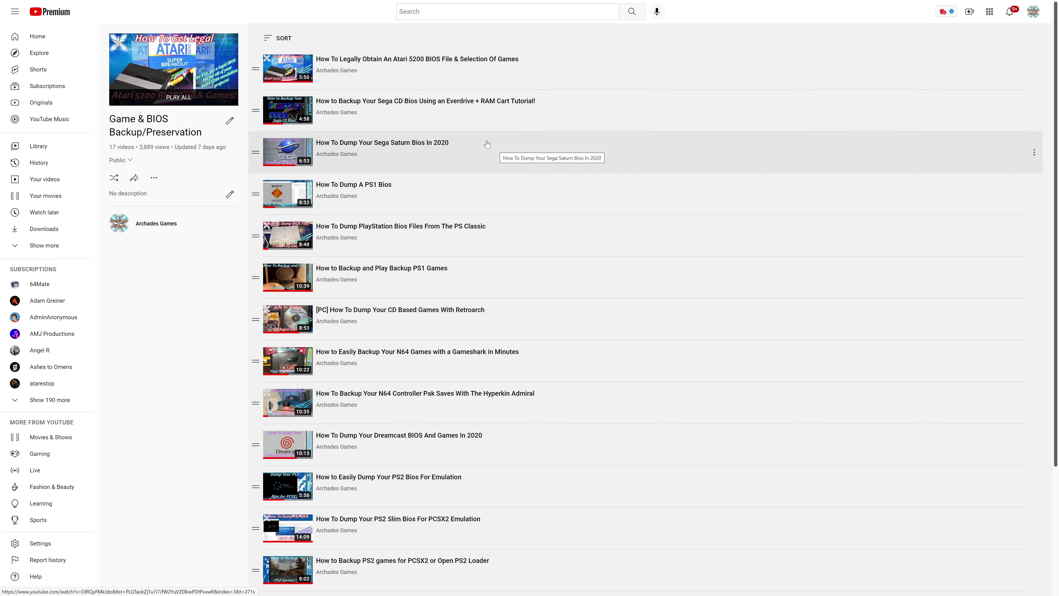
pyautogui.scroll(-4, 584, 333)
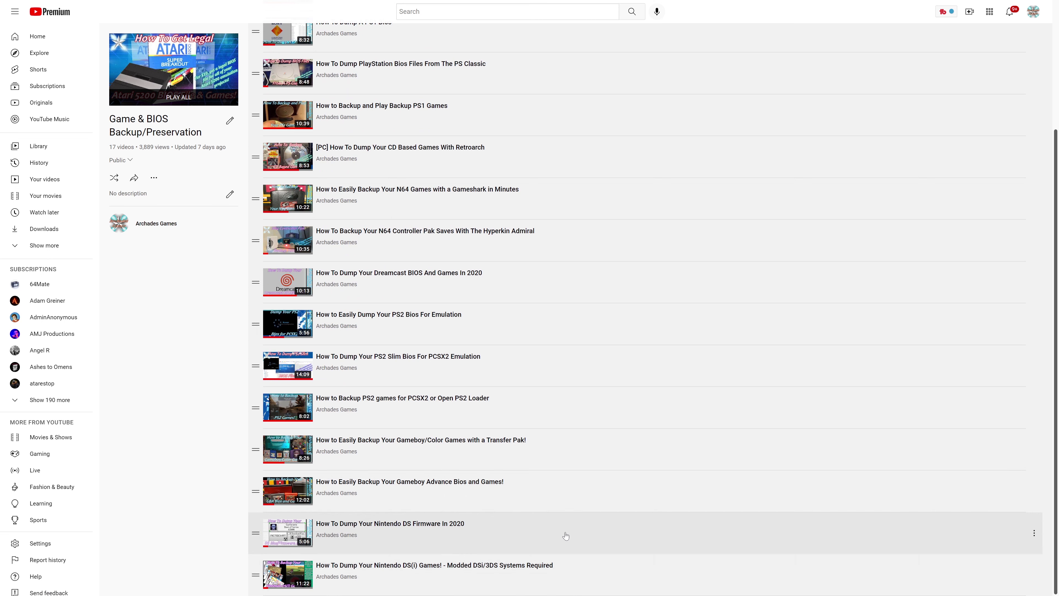
pyautogui.scroll(4, 569, 292)
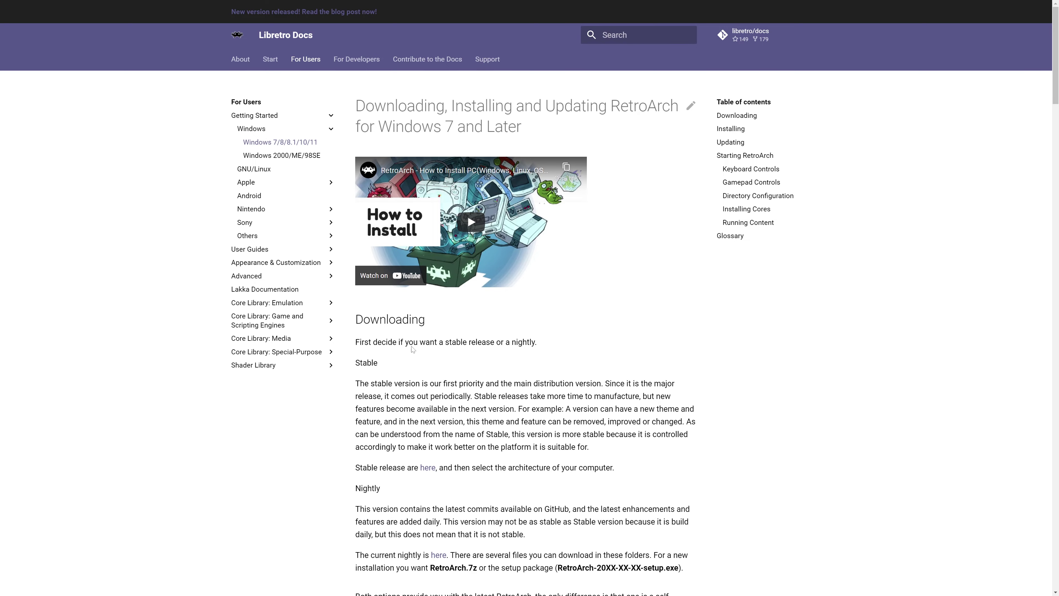
# Step: Expand Core Library: Emulation and Nintendo Emulation, then check firmware.bin on the Nintendo - DS (melonDS) page
pyautogui.click(283, 306)
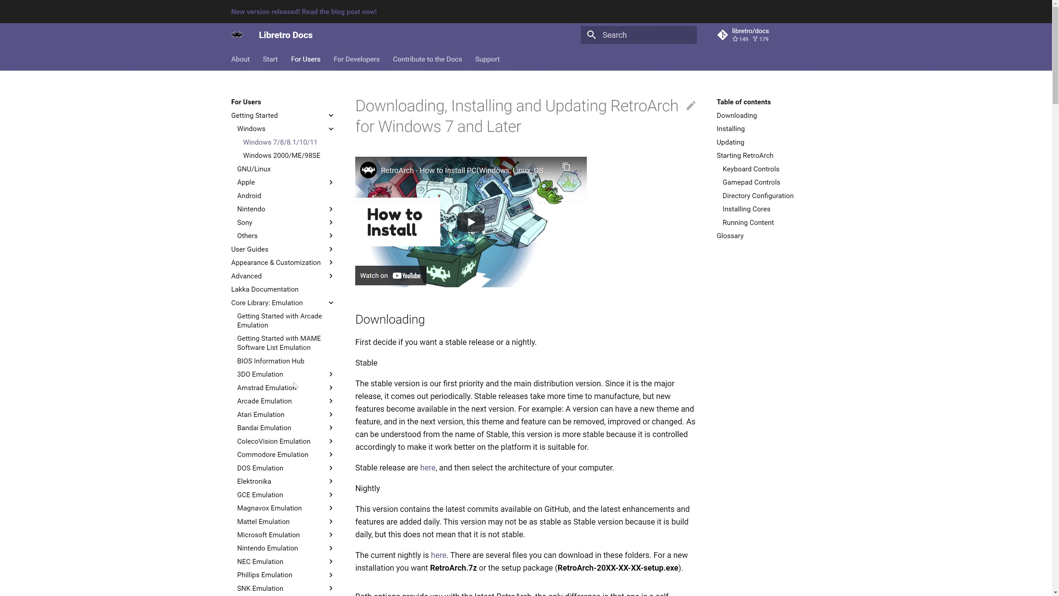
pyautogui.scroll(-4, 294, 385)
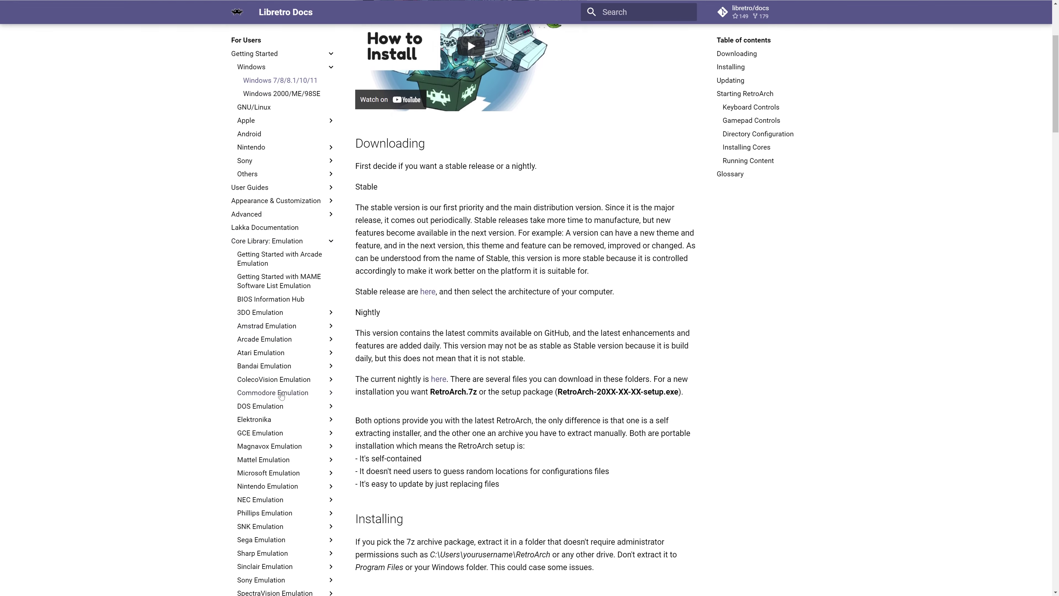
pyautogui.click(276, 488)
pyautogui.scroll(-5, 287, 527)
pyautogui.click(268, 589)
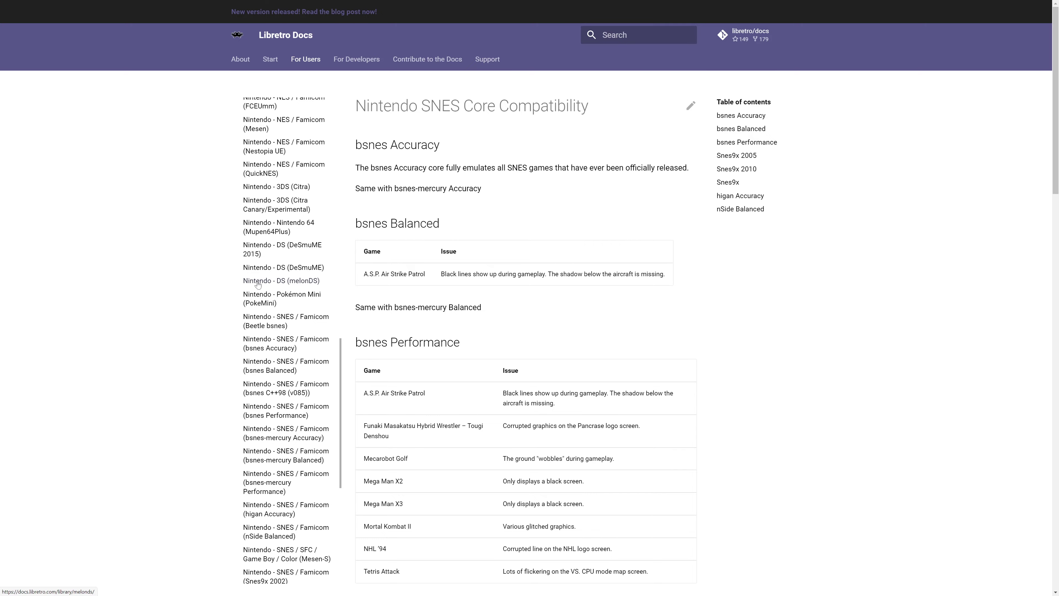
pyautogui.click(257, 283)
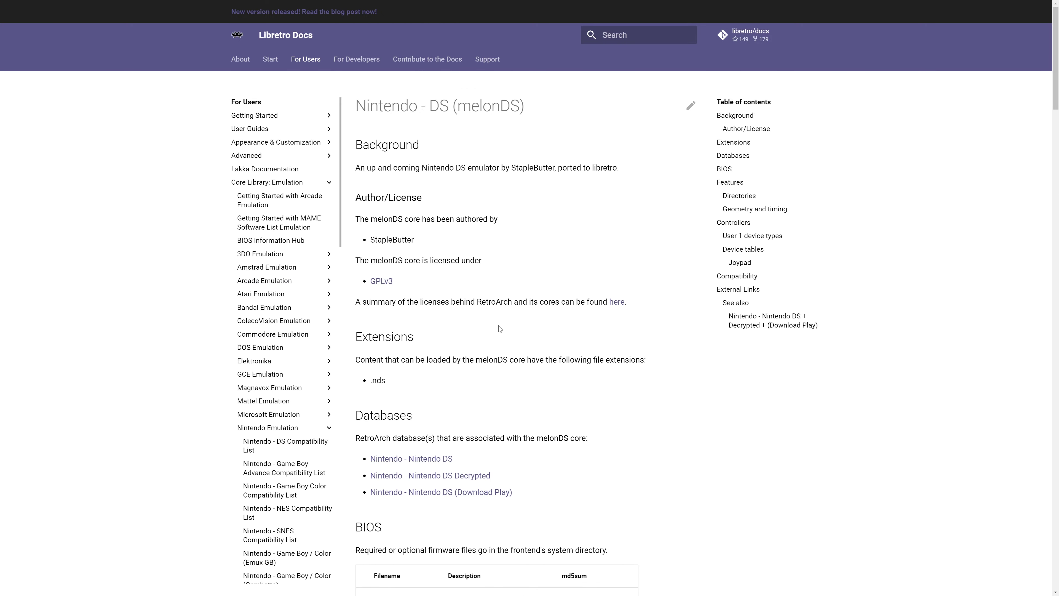
pyautogui.scroll(-5, 504, 338)
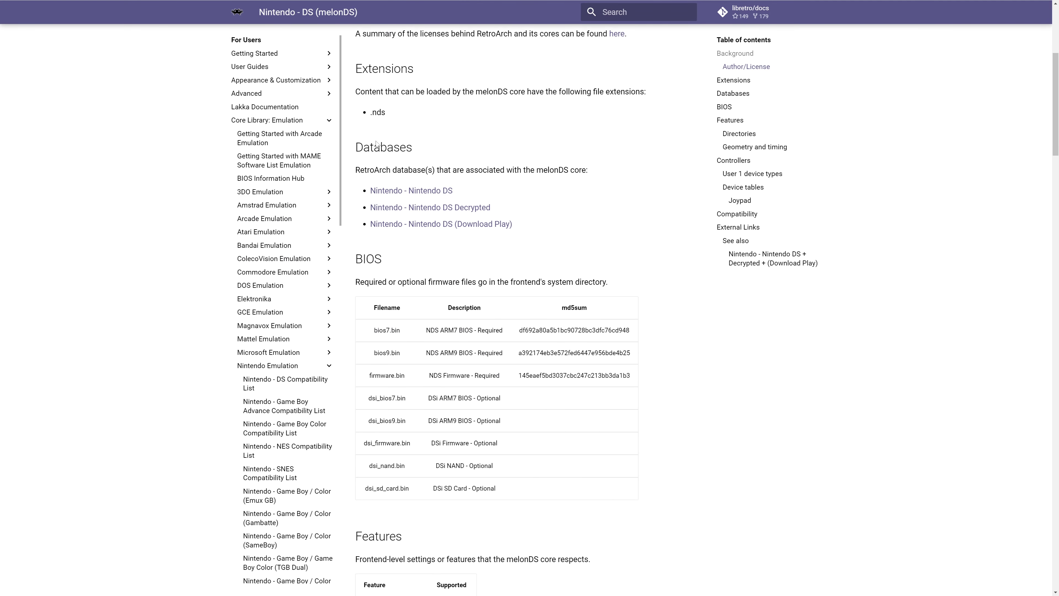
pyautogui.scroll(-2, 663, 154)
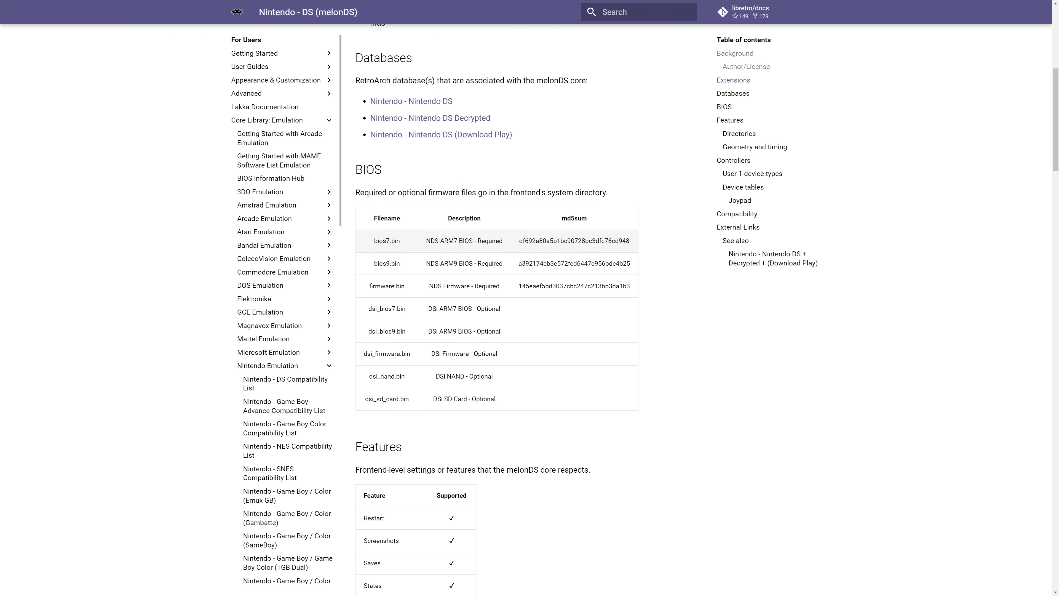
pyautogui.click(500, 309)
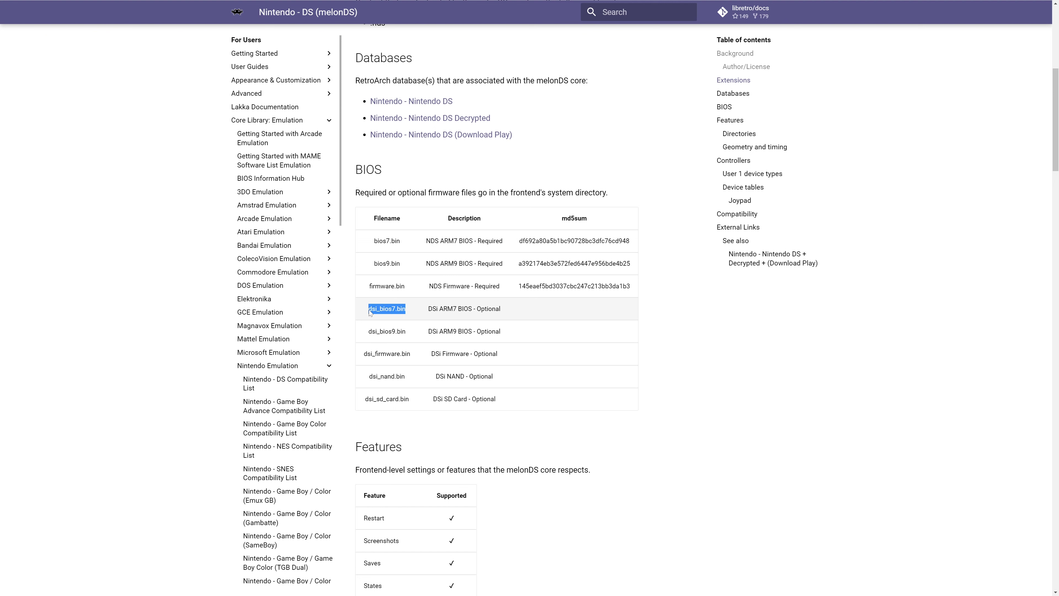
pyautogui.moveTo(404, 287); pyautogui.dragTo(373, 286)
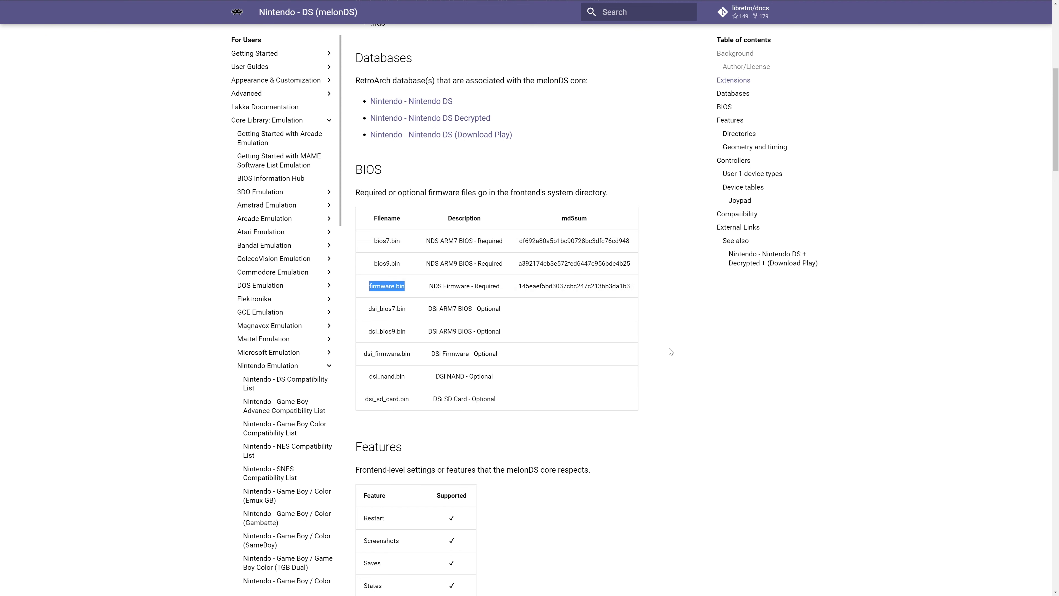
# Step: Open the Sony - PlayStation (Beetle PSX) page and note its BIOS files, such as scph5501.bin
pyautogui.click(329, 365)
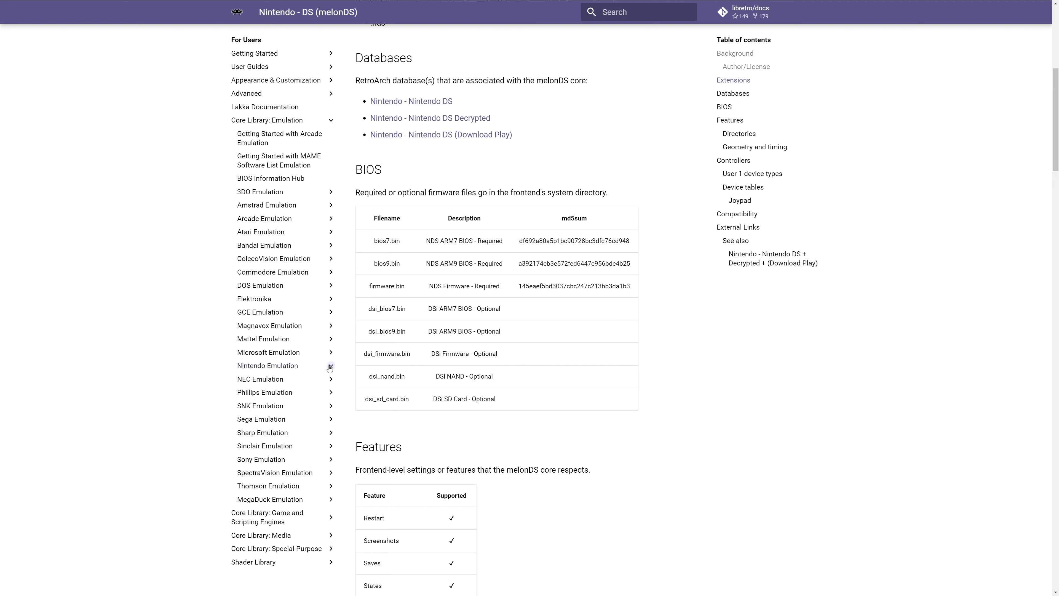
pyautogui.click(329, 460)
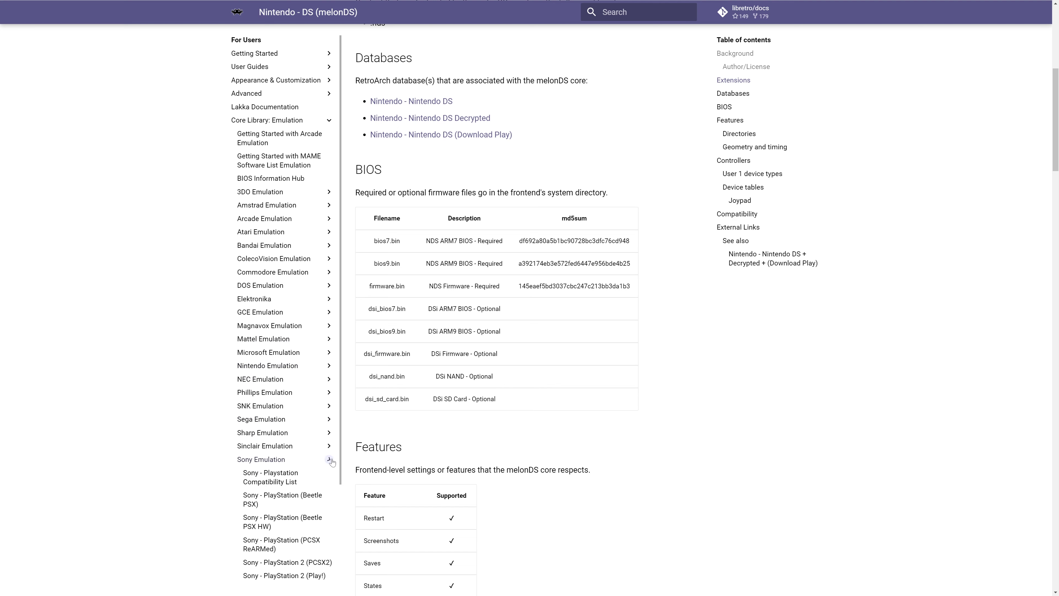
pyautogui.click(276, 502)
pyautogui.scroll(-7, 407, 245)
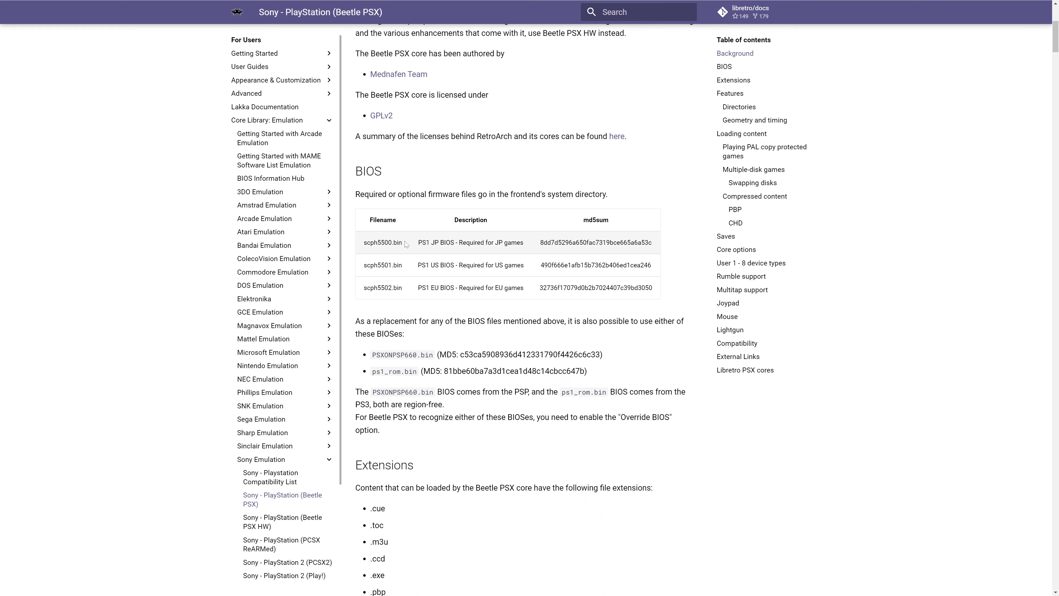
pyautogui.moveTo(406, 268); pyautogui.dragTo(432, 285)
pyautogui.moveTo(523, 285); pyautogui.dragTo(523, 286)
pyautogui.click(620, 352)
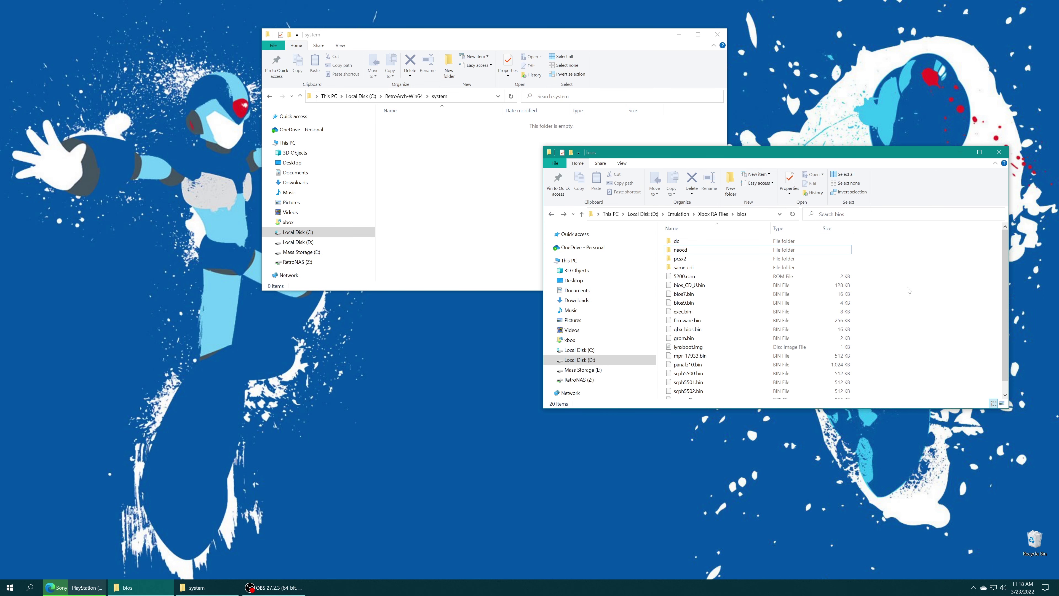
# Step: Select all 20 bios files and drag them into RetroArch's system folder
pyautogui.moveTo(894, 242); pyautogui.dragTo(684, 400)
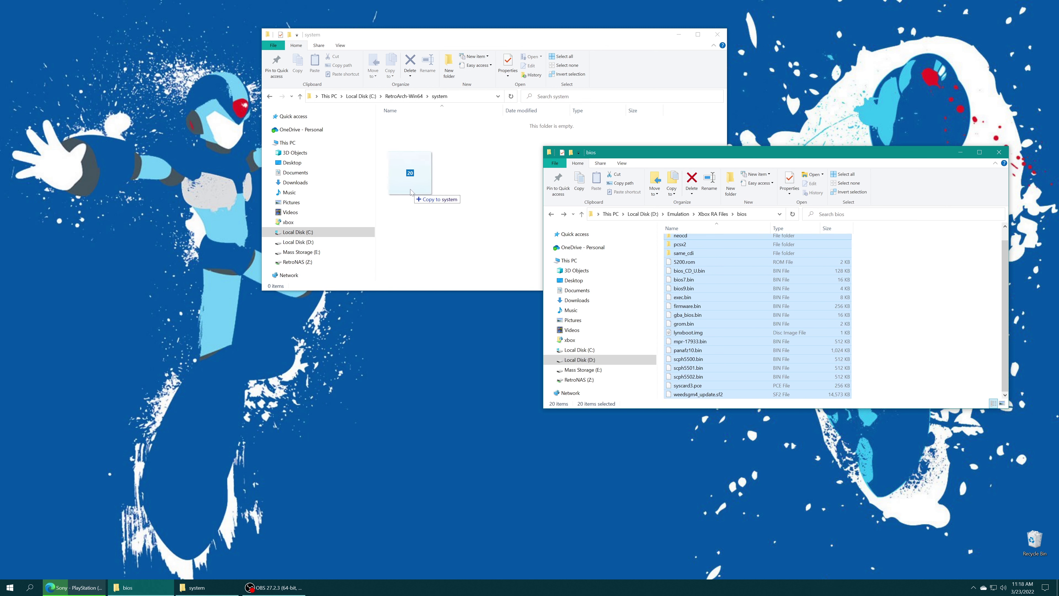
pyautogui.moveTo(433, 180); pyautogui.dragTo(434, 182)
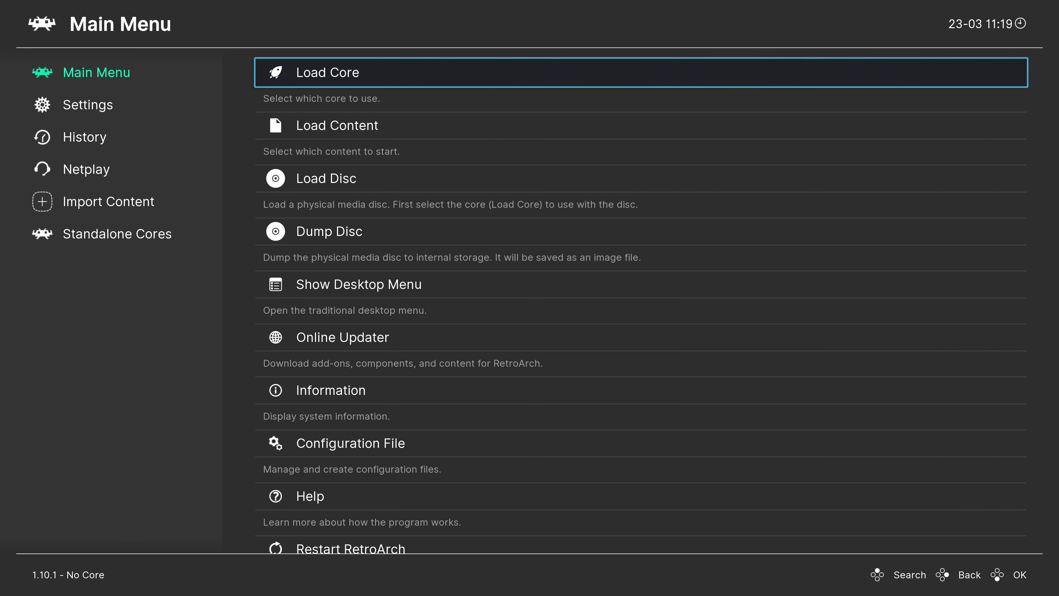
# Step: Open the Core System Files Downloader from the Online Updater
pyautogui.press('Down')
pyautogui.press('Down')
pyautogui.press('Down')
pyautogui.press('Down')
pyautogui.press('Down')
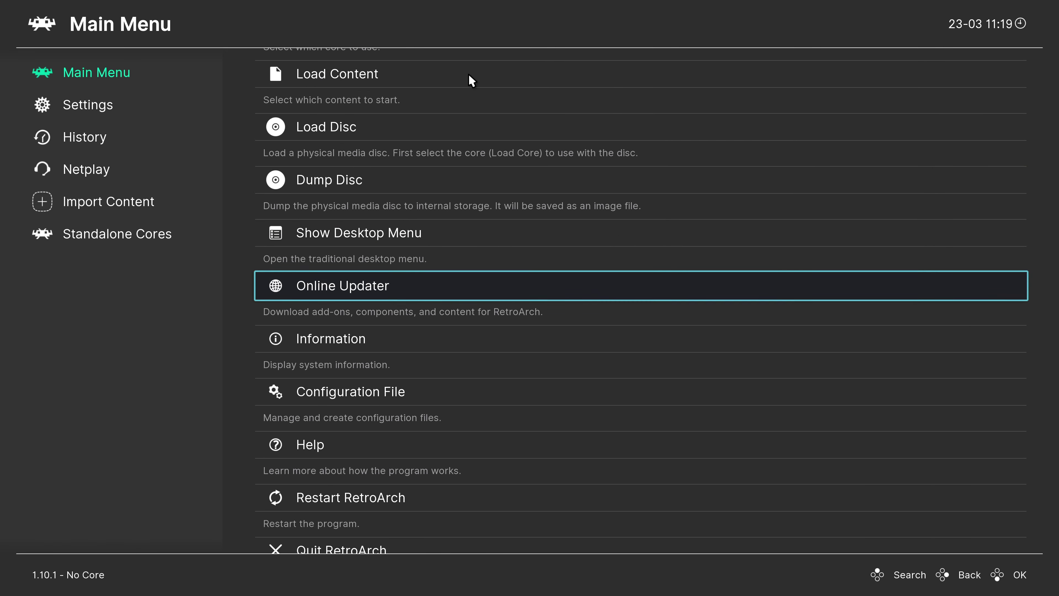
pyautogui.press('Return')
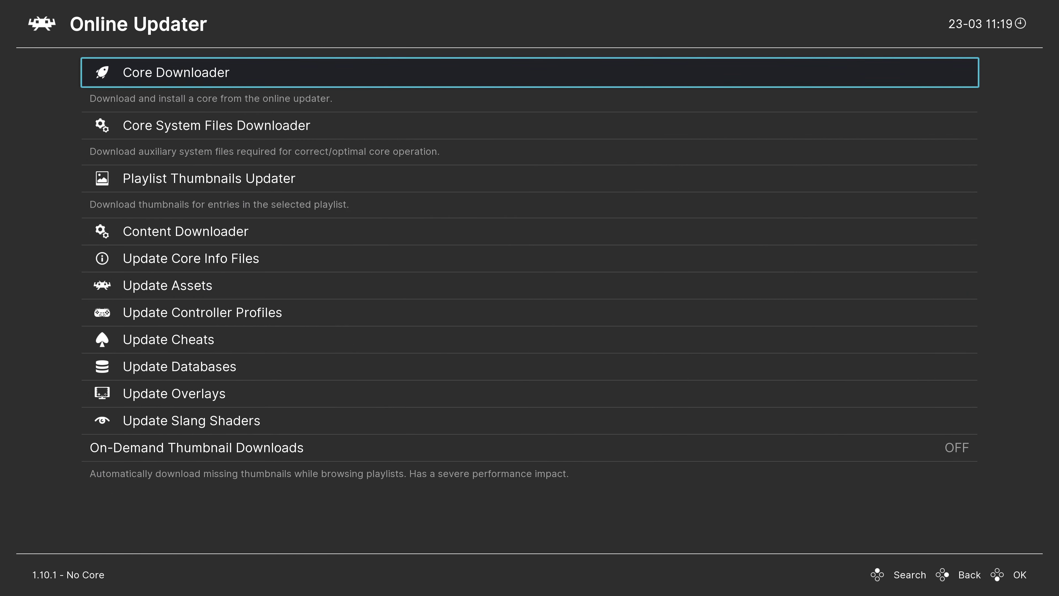
pyautogui.press('Down')
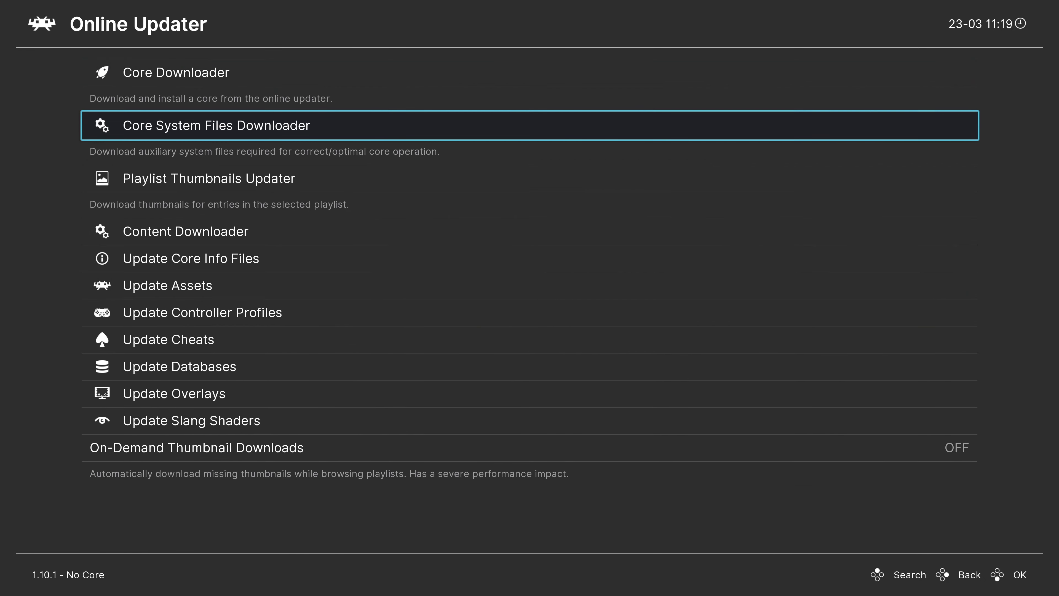
pyautogui.press('Return')
# Step: Download Dolphin.zip, PPSSPP.zip and FinalBurn Neo (hiscore).zip
pyautogui.press('Down')
pyautogui.press('Down')
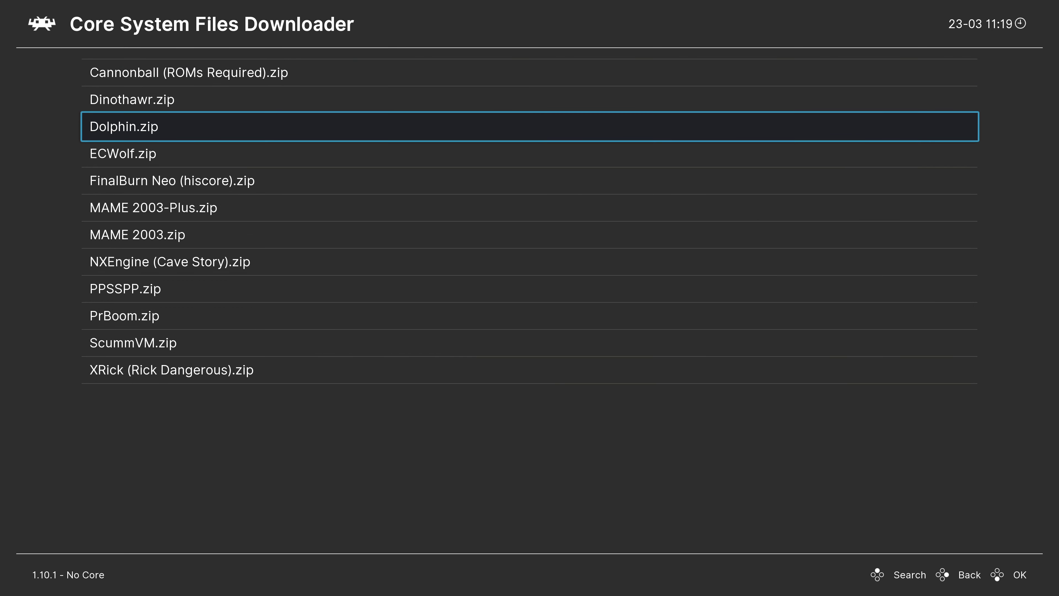
pyautogui.press('Return')
pyautogui.press('Down')
pyautogui.press('Down')
pyautogui.press('Down')
pyautogui.press('Down')
pyautogui.press('Down')
pyautogui.press('Down')
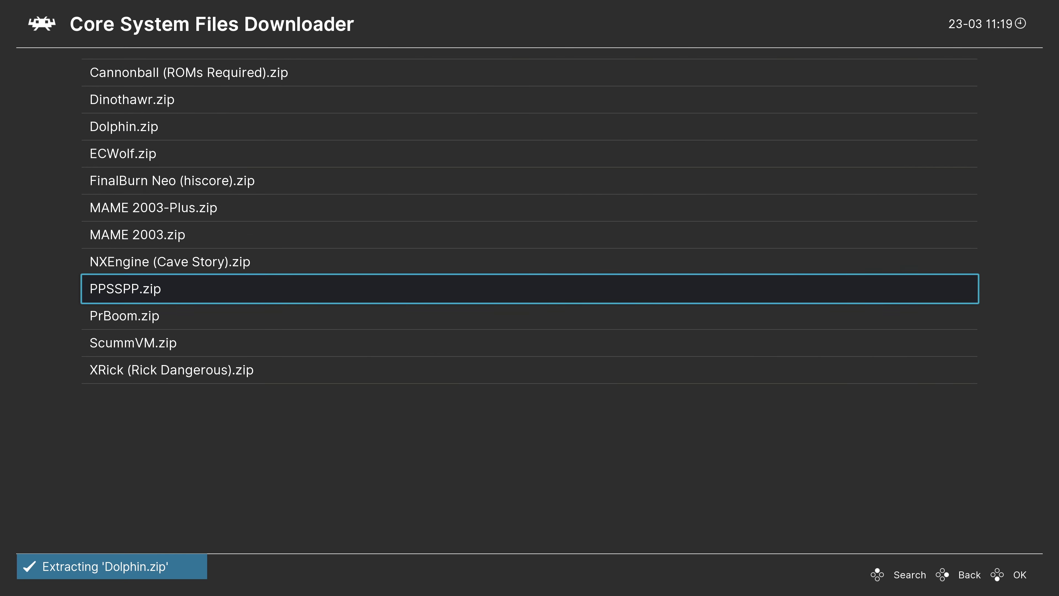
pyautogui.press('Return')
pyautogui.press('Up')
pyautogui.press('Up')
pyautogui.press('Up')
pyautogui.press('Up')
pyautogui.press('Return')
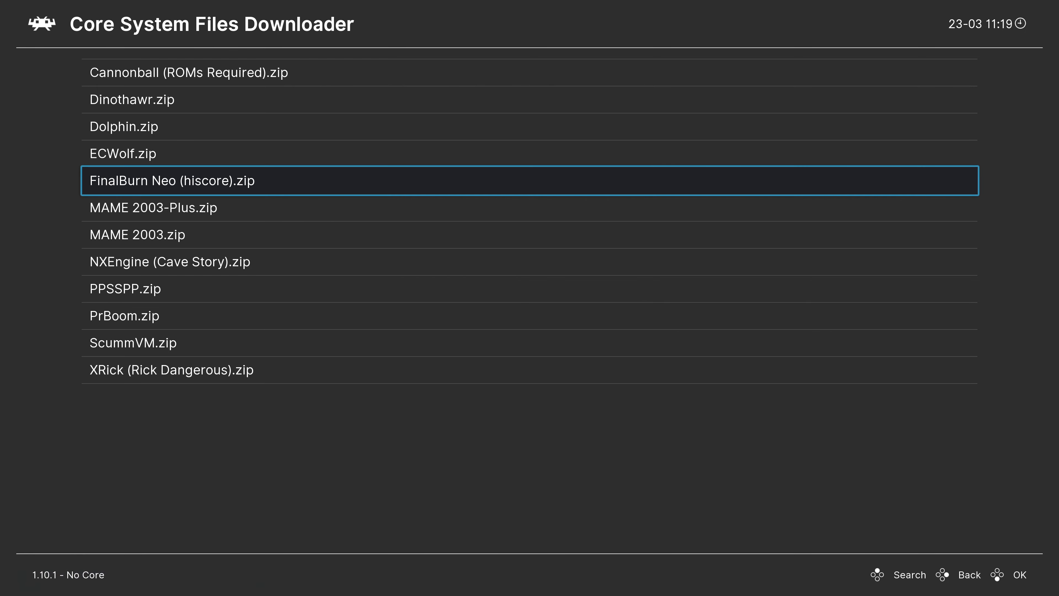
# Step: Browse through the system files list, ending on PrBoom.zip
pyautogui.click(529, 262)
pyautogui.click(530, 316)
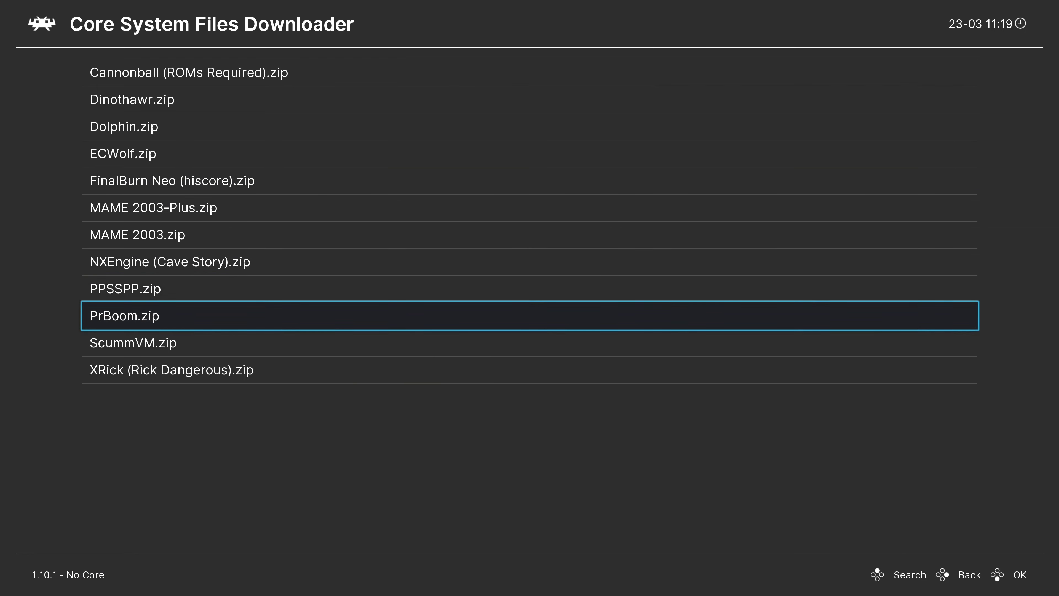
pyautogui.click(530, 343)
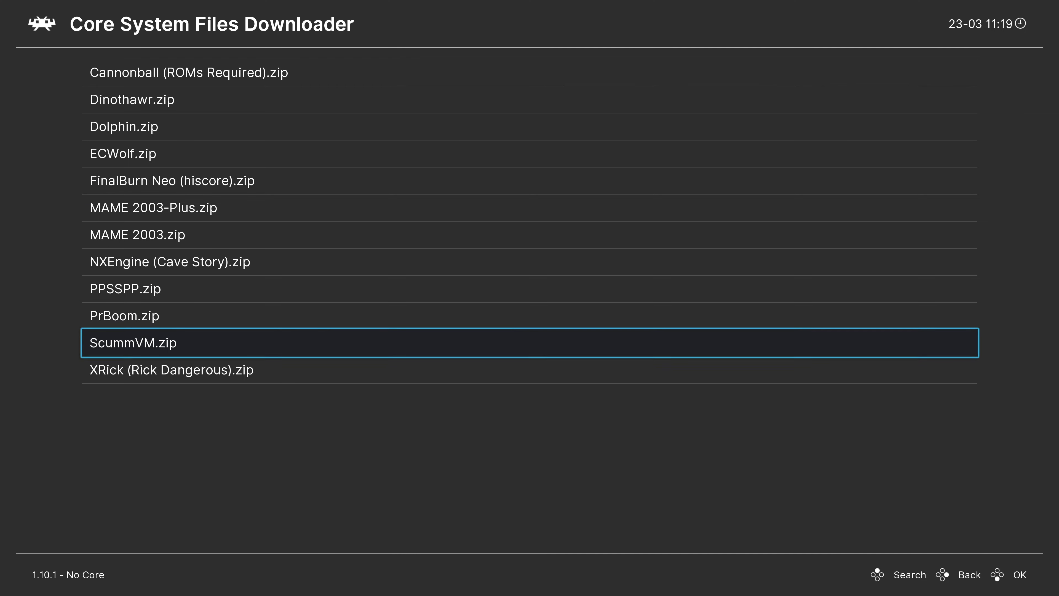
pyautogui.click(529, 316)
pyautogui.click(530, 262)
pyautogui.click(529, 207)
pyautogui.click(530, 126)
pyautogui.press('Down')
pyautogui.press('Down')
pyautogui.press('Down')
pyautogui.press('Down')
pyautogui.press('Down')
pyautogui.press('Down')
pyautogui.press('Down')
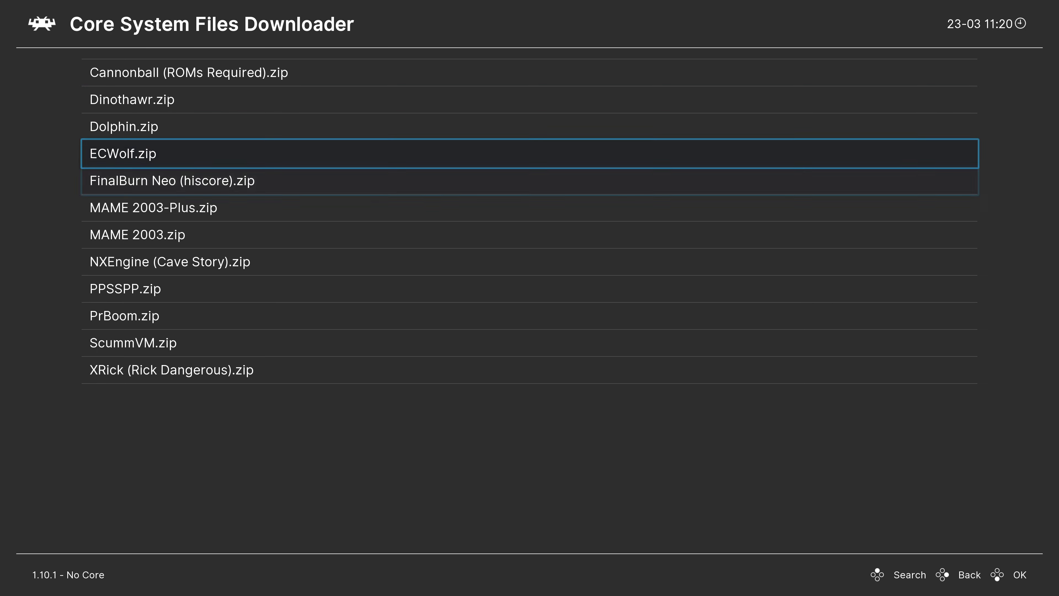